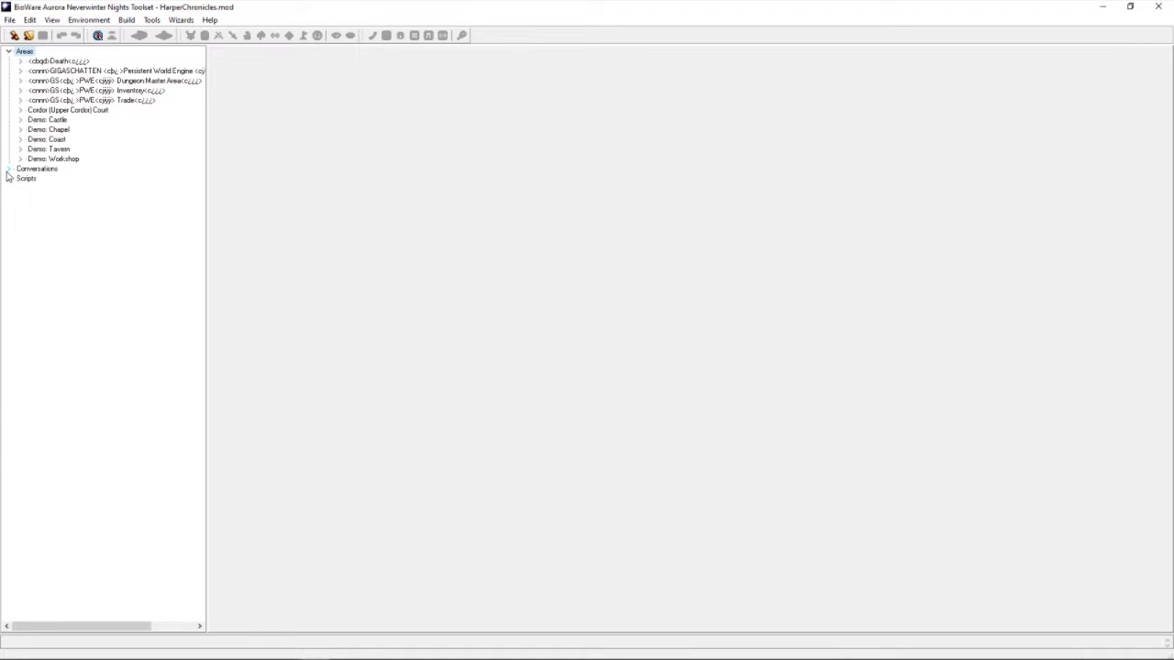
- Look through the module's list of conversations and collapse it again
{"action": "left_click", "coordinate": [8, 171]}
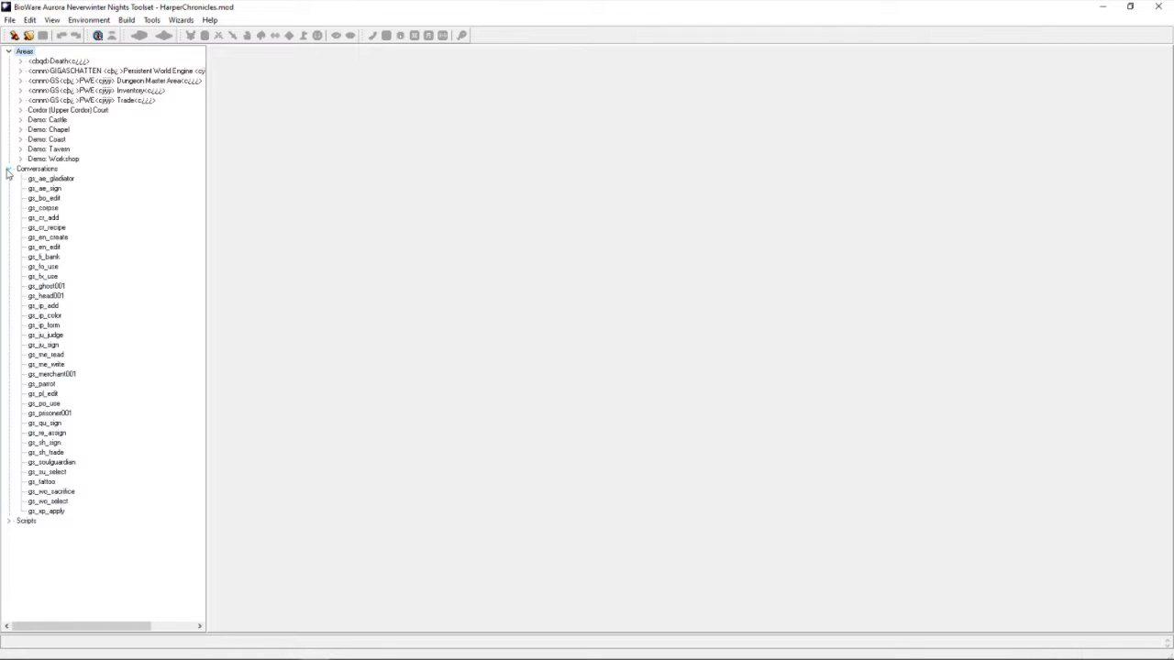
{"action": "left_click", "coordinate": [9, 170]}
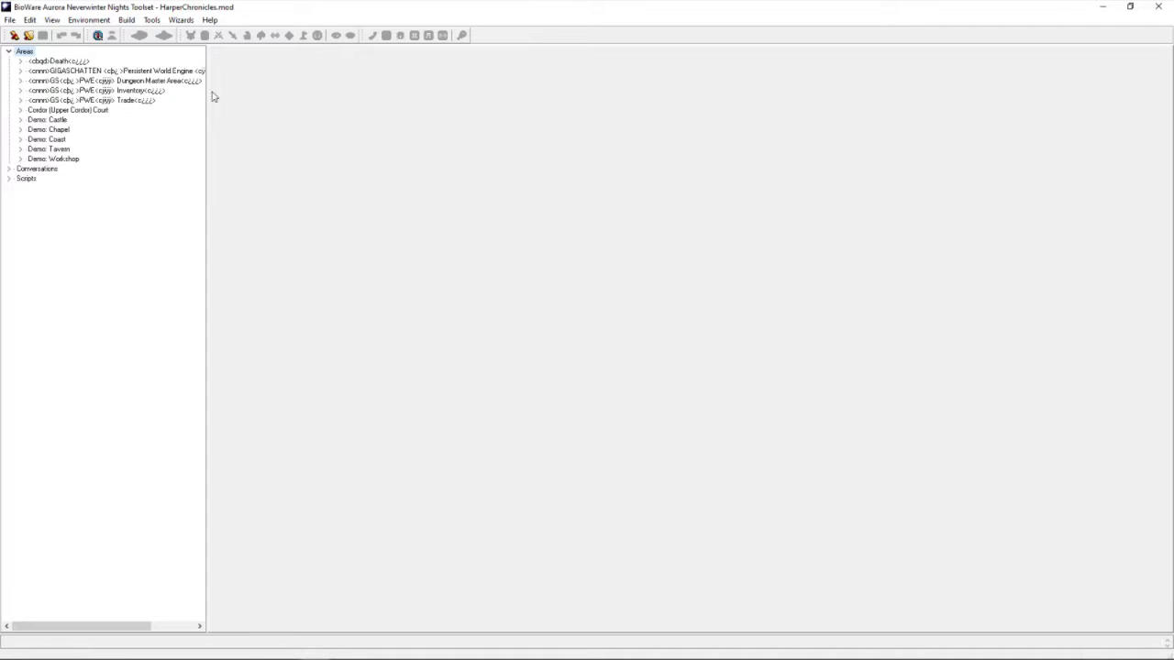
- Open the Death area and turn off its area lighting in the viewport
{"action": "double_click", "coordinate": [55, 60]}
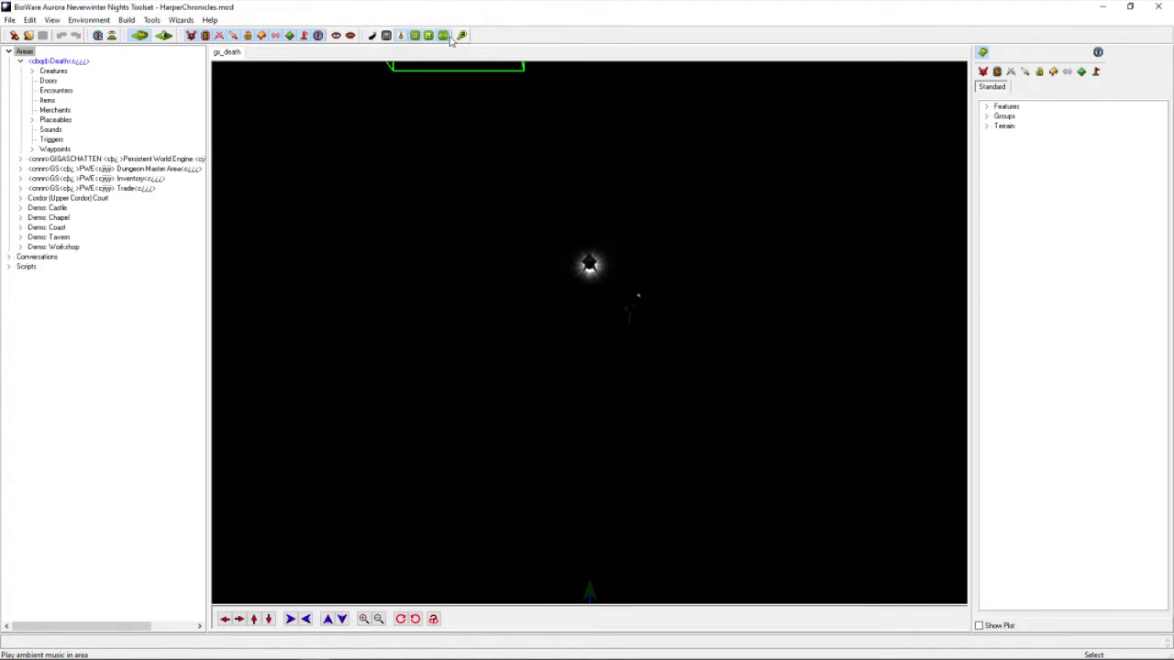
{"action": "left_click", "coordinate": [399, 35]}
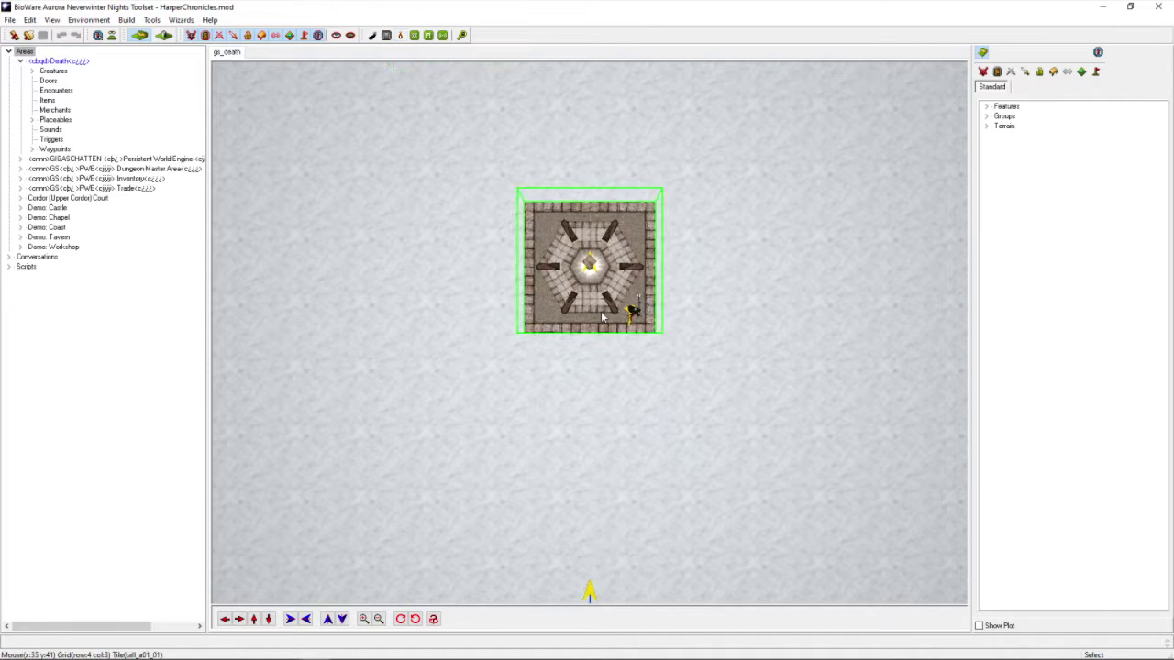
- Examine the Death area from several angles, including the central column platform, the robed reaper figure and the distant marker
{"action": "scroll", "coordinate": [601, 312], "scroll_direction": "down", "scroll_amount": 5}
{"action": "scroll", "coordinate": [626, 209], "scroll_direction": "up", "scroll_amount": 6}
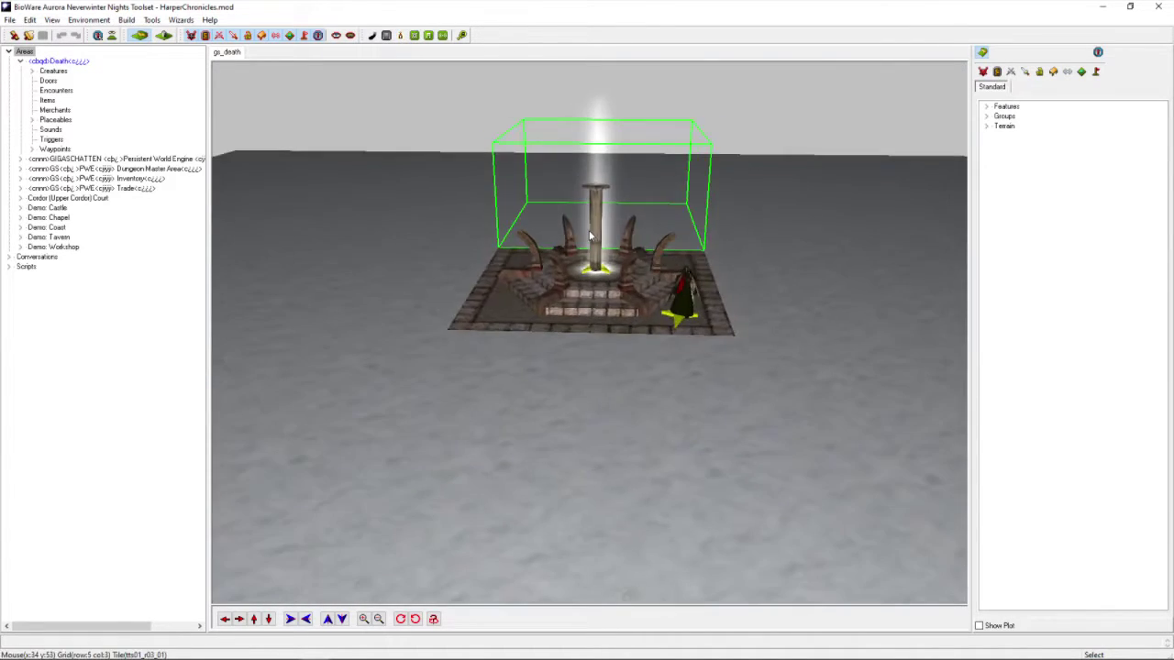
{"action": "scroll", "coordinate": [590, 237], "scroll_direction": "up", "scroll_amount": 2}
{"action": "middle_click_drag", "start_coordinate": [589, 237], "coordinate": [521, 233]}
{"action": "scroll", "coordinate": [518, 227], "scroll_direction": "down", "scroll_amount": 4}
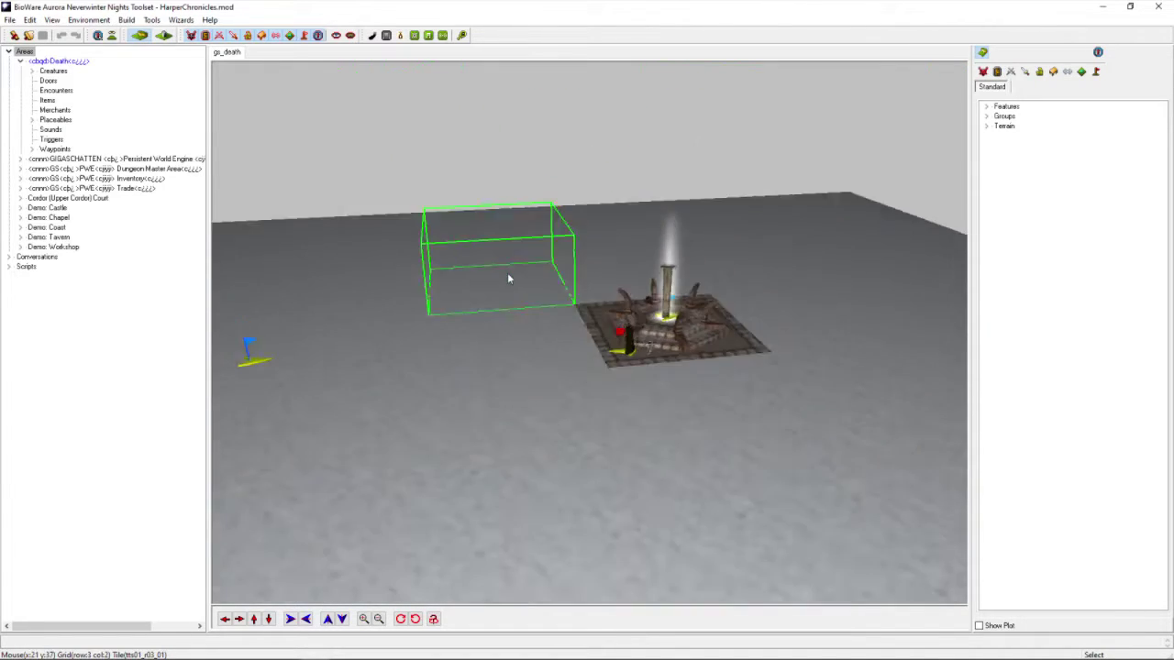
{"action": "middle_click_drag", "start_coordinate": [507, 272], "coordinate": [399, 275]}
{"action": "scroll", "coordinate": [400, 275], "scroll_direction": "up", "scroll_amount": 5}
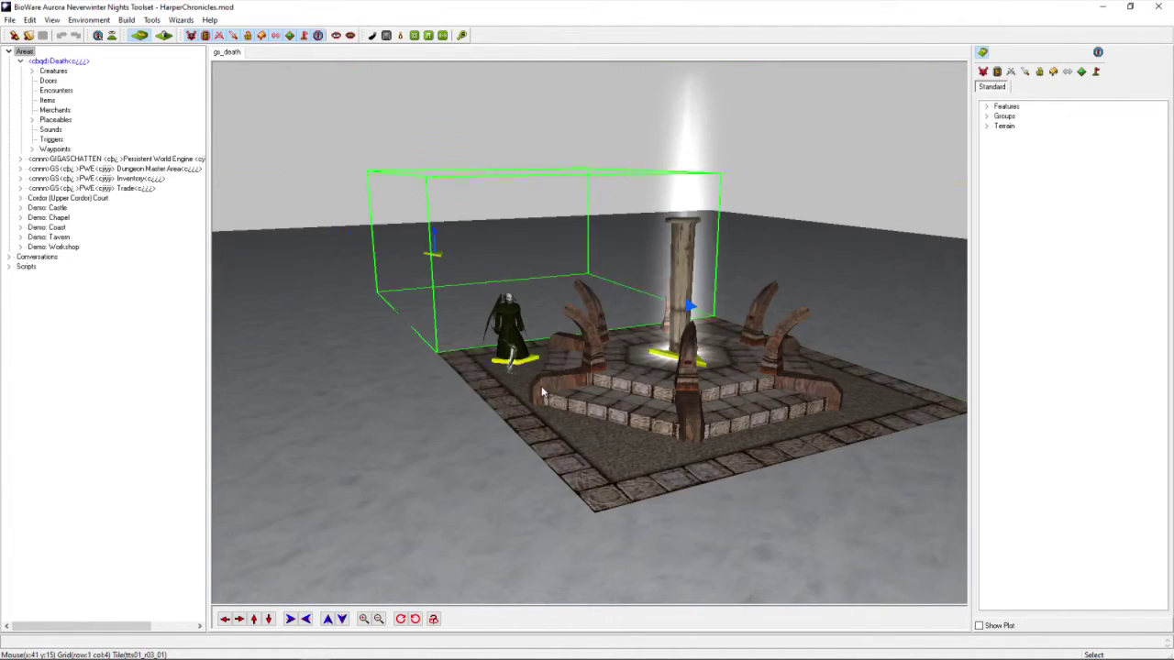
{"action": "scroll", "coordinate": [431, 338], "scroll_direction": "down", "scroll_amount": 5}
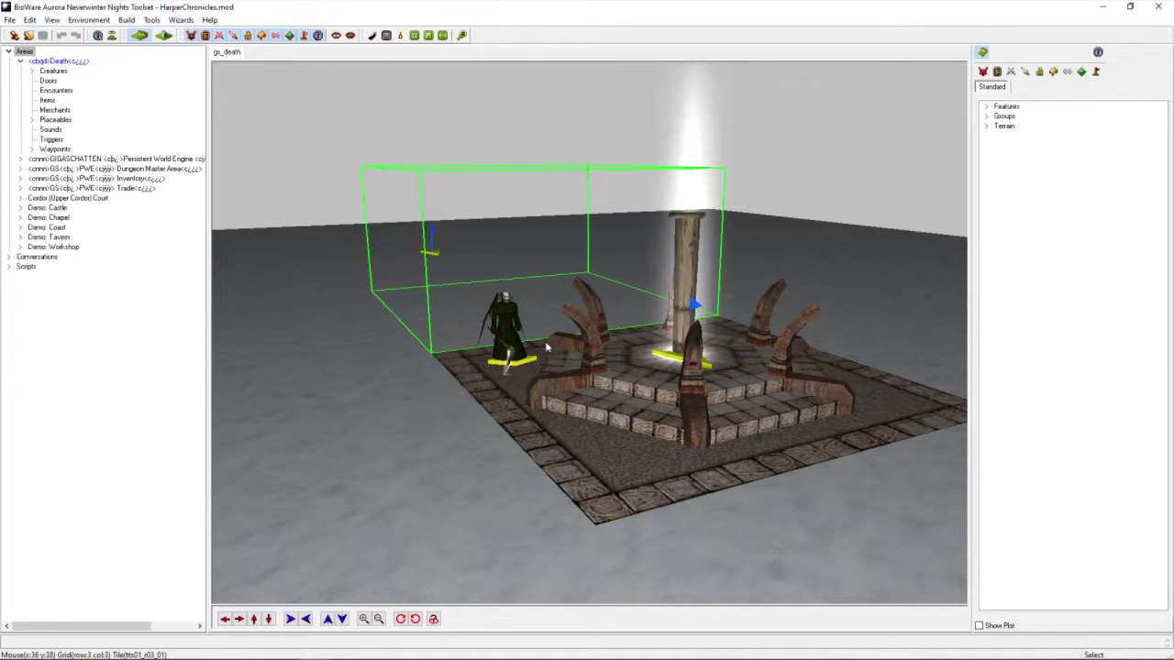
{"action": "middle_click_drag", "start_coordinate": [631, 368], "coordinate": [853, 394]}
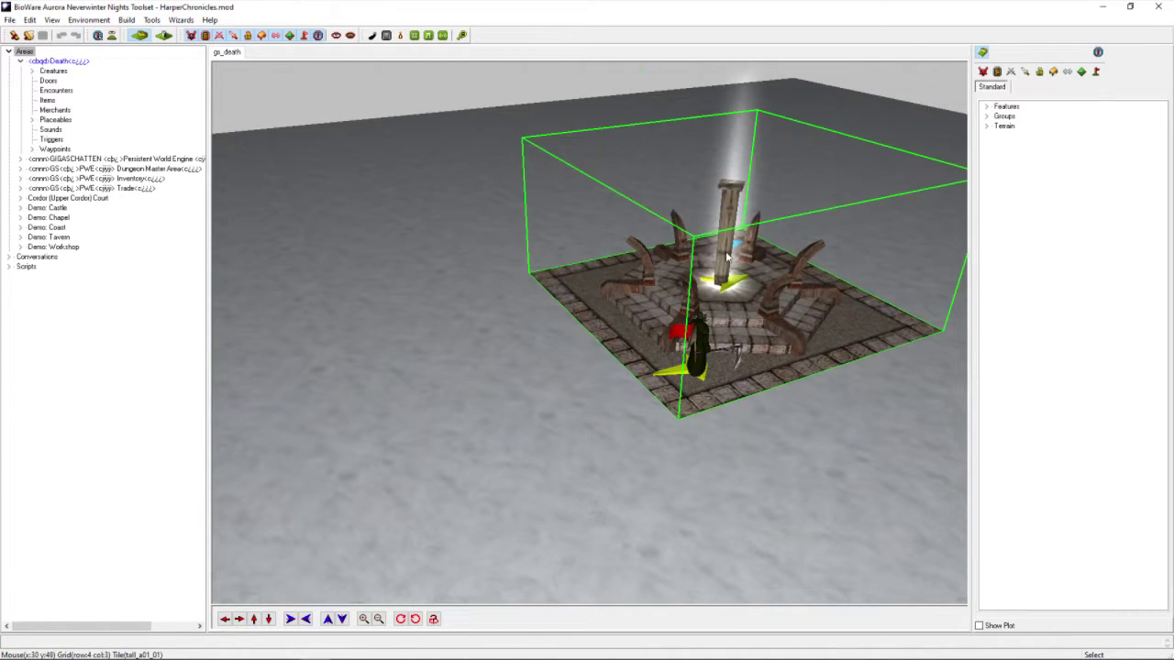
{"action": "middle_click_drag", "start_coordinate": [664, 207], "coordinate": [409, 388]}
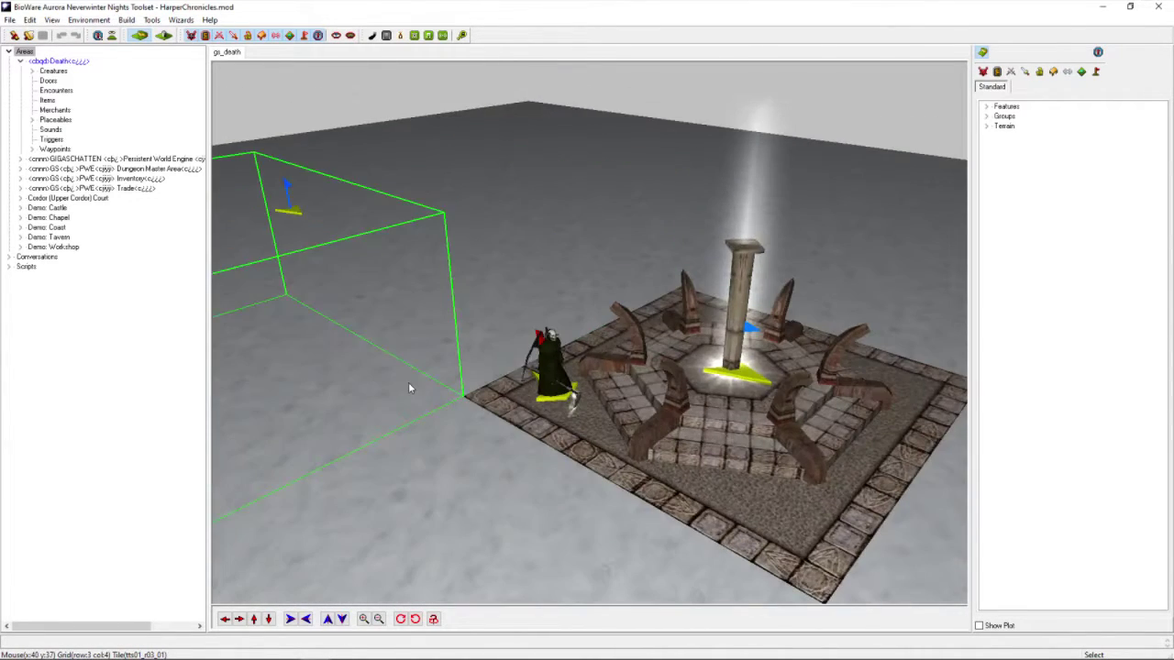
{"action": "scroll", "coordinate": [480, 336], "scroll_direction": "down", "scroll_amount": 5}
{"action": "middle_click_drag", "start_coordinate": [479, 335], "coordinate": [548, 325]}
{"action": "scroll", "coordinate": [445, 341], "scroll_direction": "up", "scroll_amount": 5}
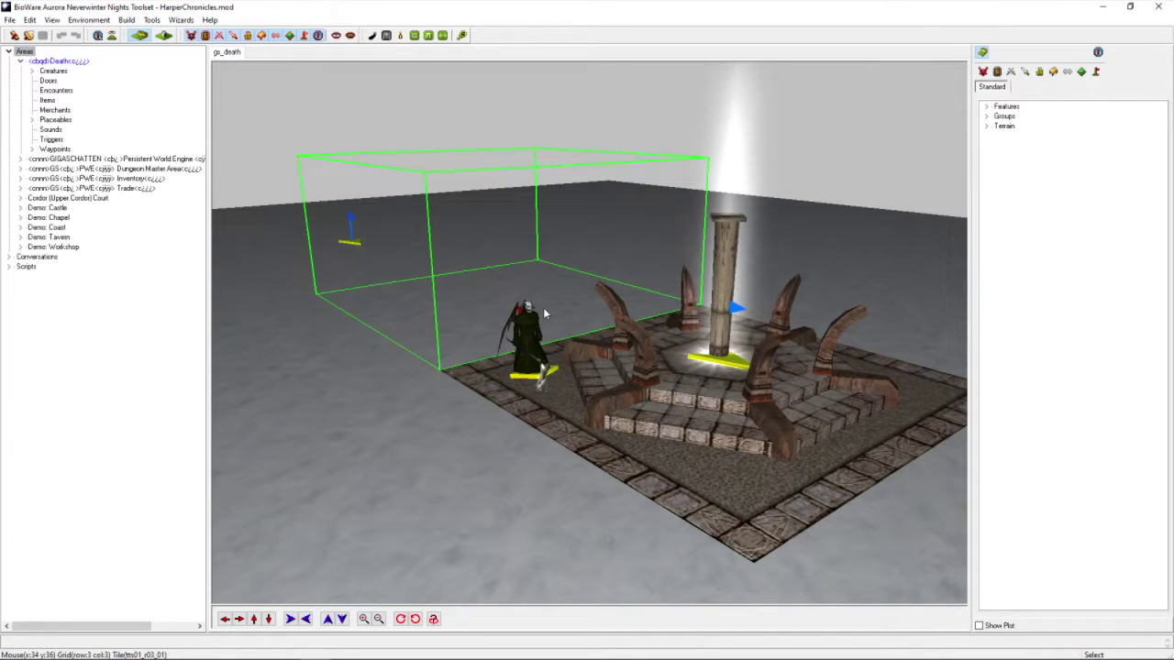
{"action": "scroll", "coordinate": [697, 413], "scroll_direction": "down", "scroll_amount": 5}
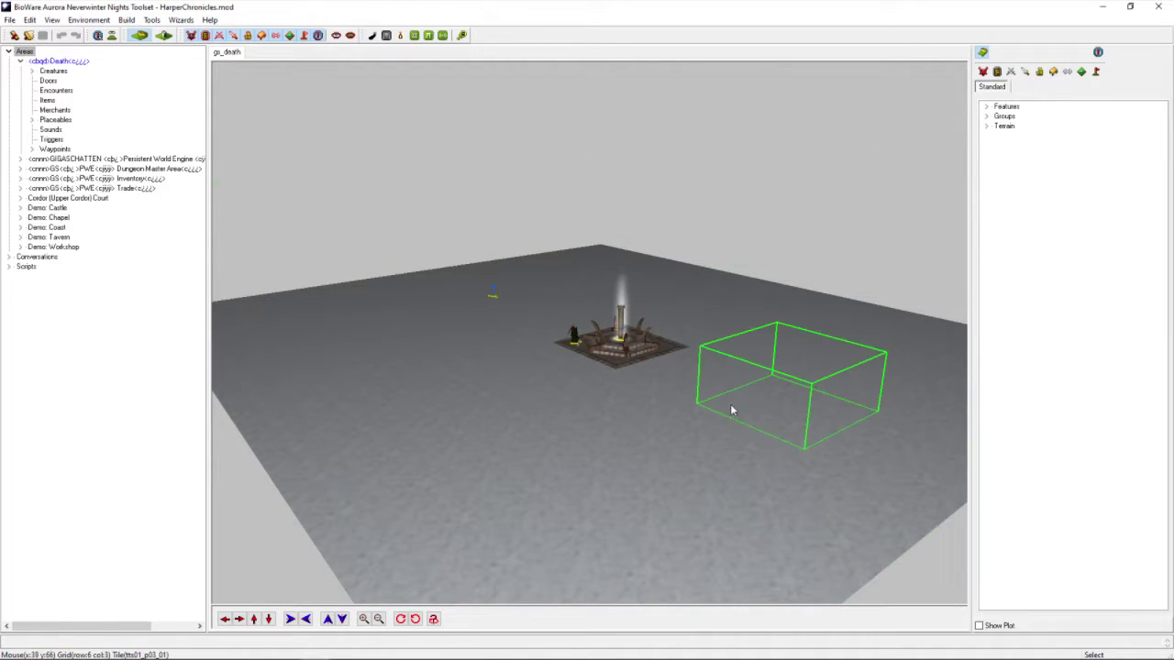
{"action": "scroll", "coordinate": [730, 410], "scroll_direction": "up", "scroll_amount": 5}
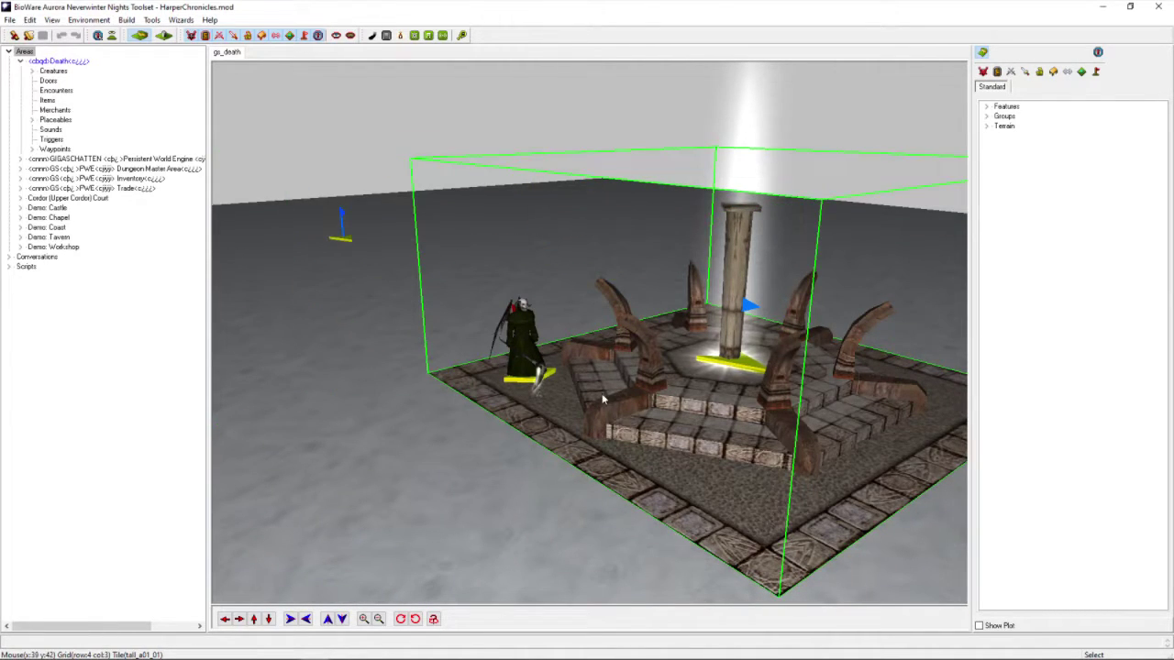
{"action": "scroll", "coordinate": [670, 182], "scroll_direction": "down", "scroll_amount": 5}
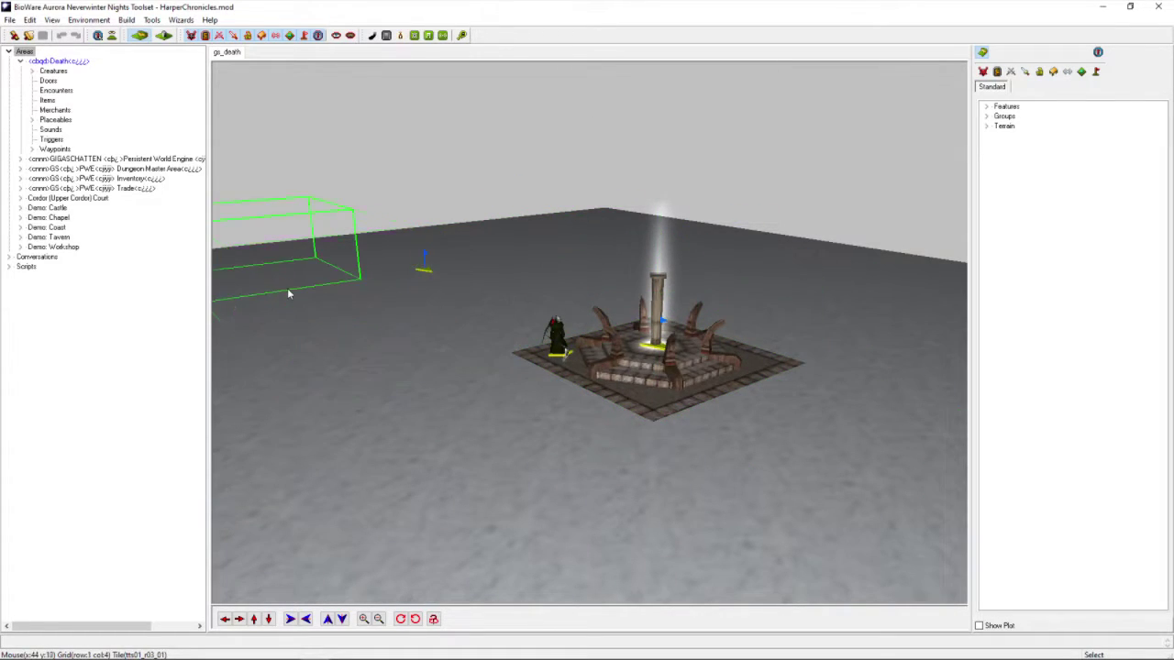
{"action": "middle_click_drag", "start_coordinate": [324, 315], "coordinate": [354, 317]}
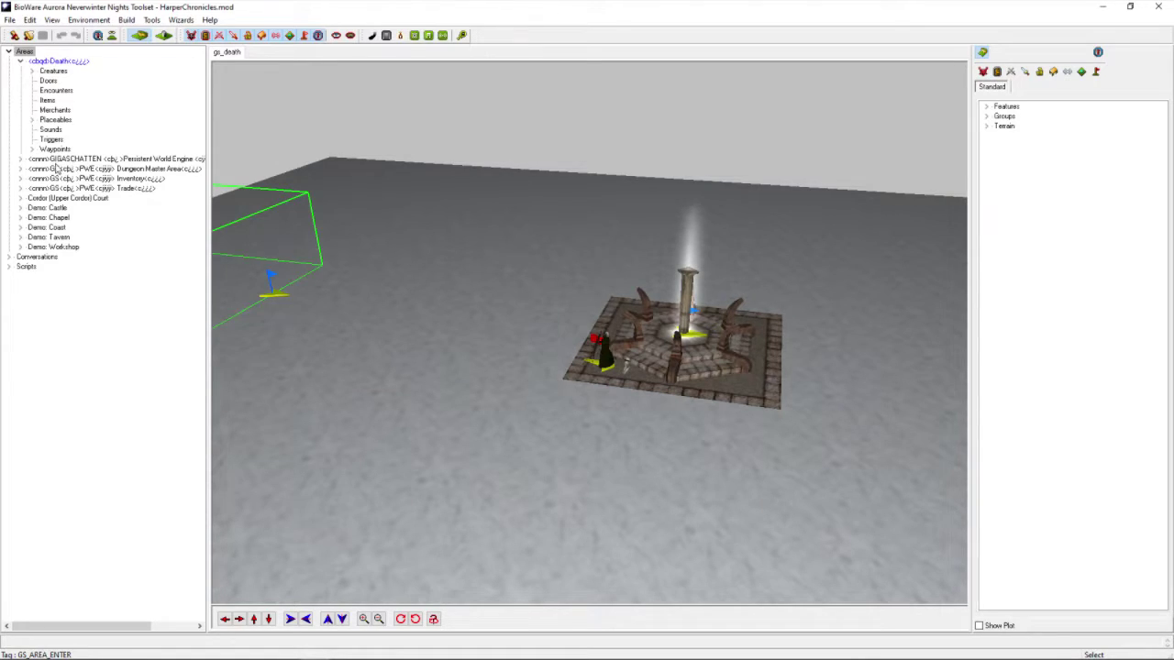
- Open the GIGASCHATTEN Persistent World Engine area and inspect its Area Setting: Override Location placeable
{"action": "double_click", "coordinate": [120, 159]}
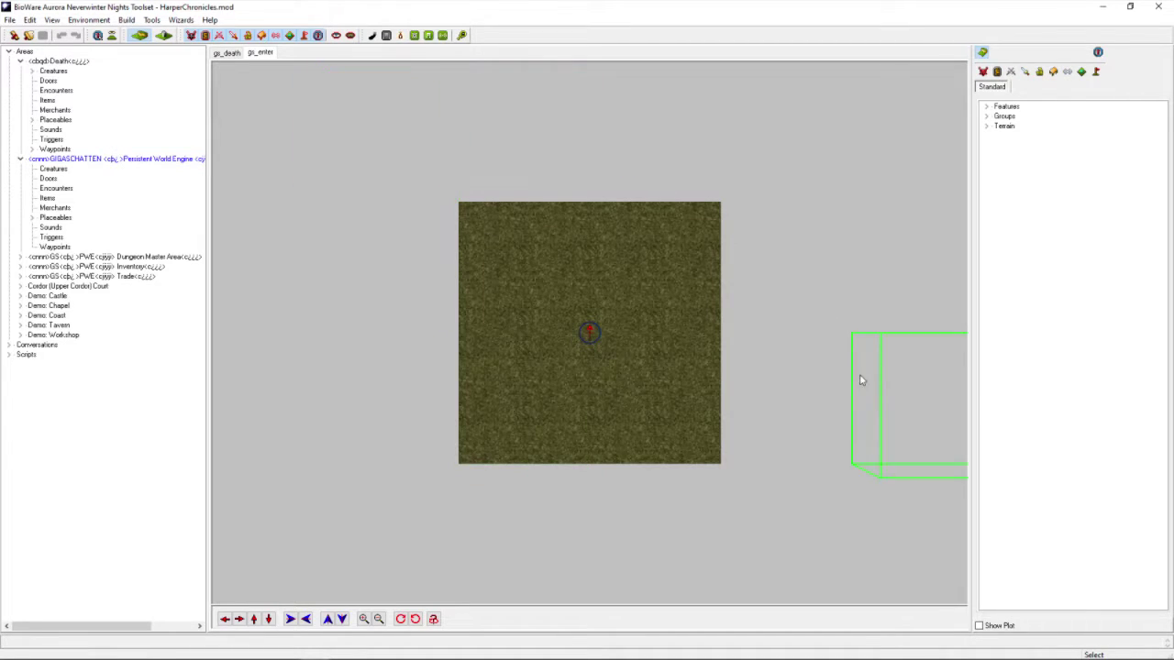
{"action": "scroll", "coordinate": [500, 413], "scroll_direction": "up", "scroll_amount": 5}
{"action": "middle_click_drag", "start_coordinate": [500, 412], "coordinate": [556, 359]}
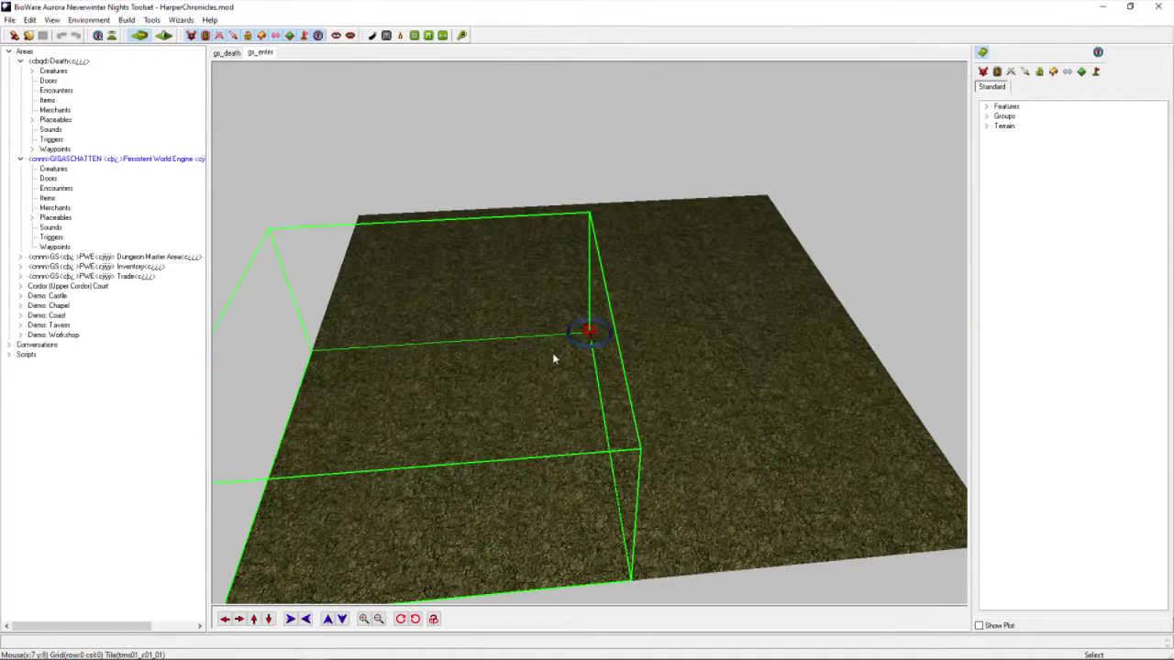
{"action": "left_click", "coordinate": [1053, 72]}
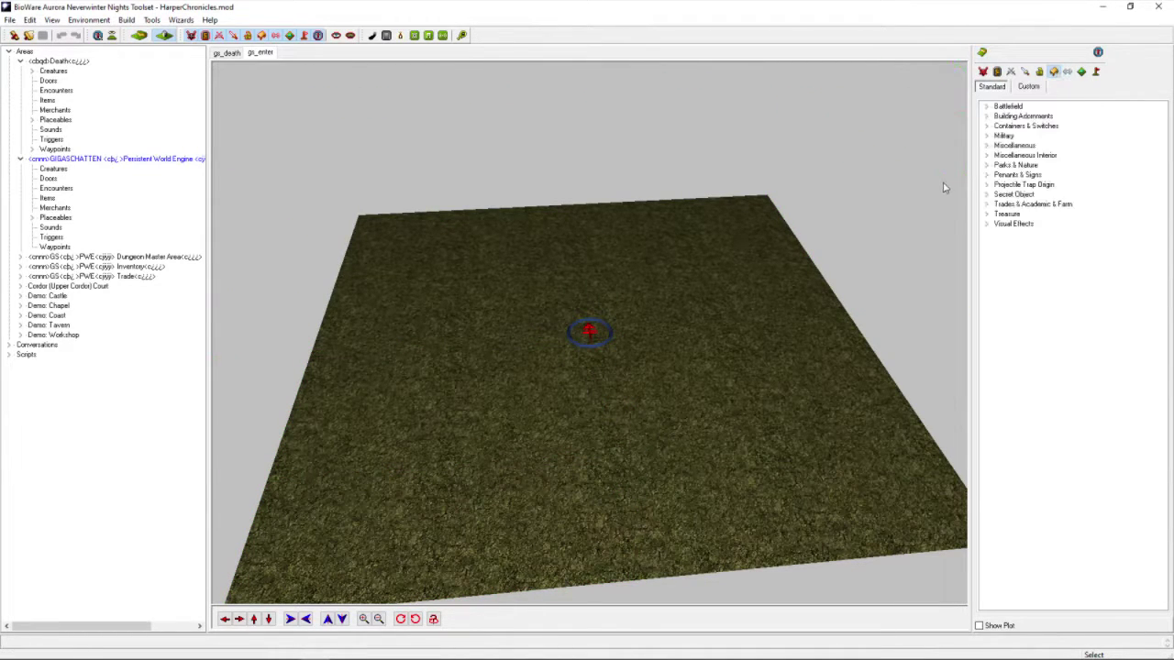
{"action": "left_click", "coordinate": [589, 335]}
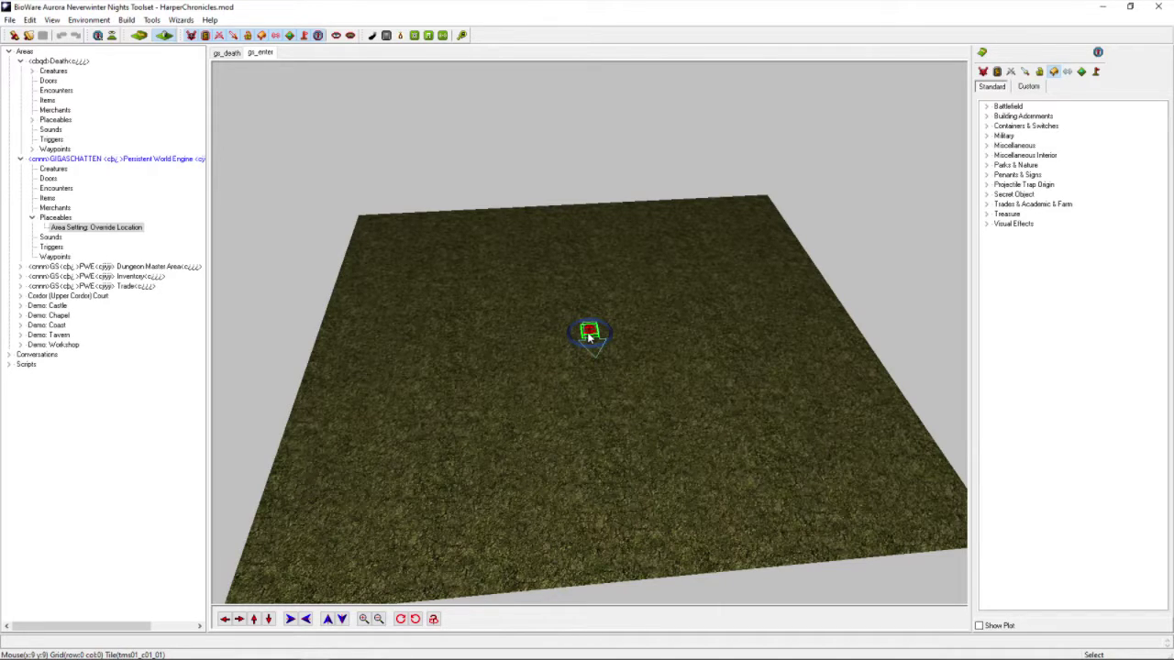
{"action": "scroll", "coordinate": [541, 348], "scroll_direction": "up", "scroll_amount": 3}
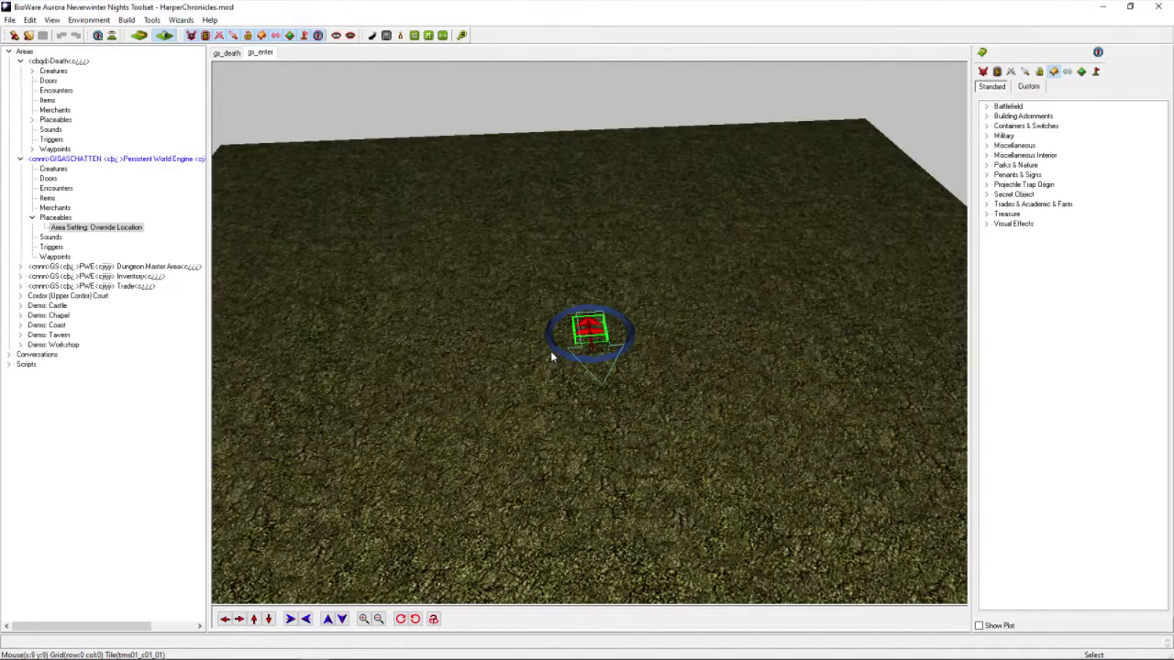
{"action": "left_click", "coordinate": [568, 354]}
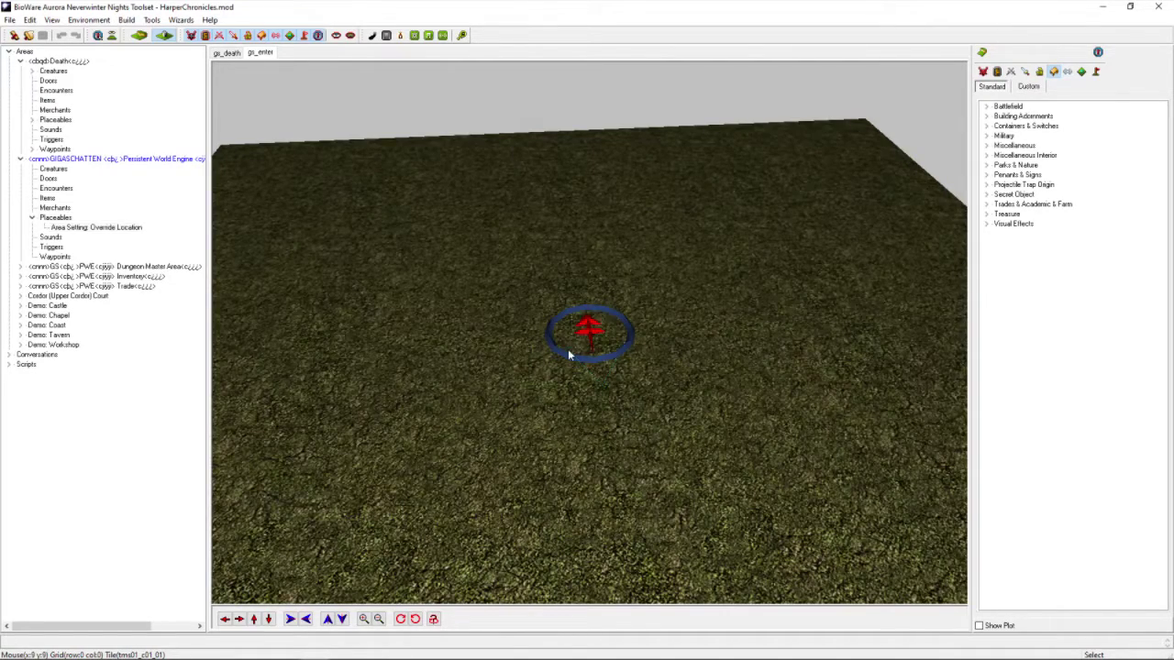
- Shift the blue-ringed marker at the middle of the grass area slightly
{"action": "mouse_move", "coordinate": [595, 361]}
{"action": "left_mouse_down"}
{"action": "mouse_move", "coordinate": [606, 378]}
{"action": "mouse_move", "coordinate": [585, 353]}
{"action": "left_mouse_up"}
{"action": "scroll", "coordinate": [585, 353], "scroll_direction": "down", "scroll_amount": 5}
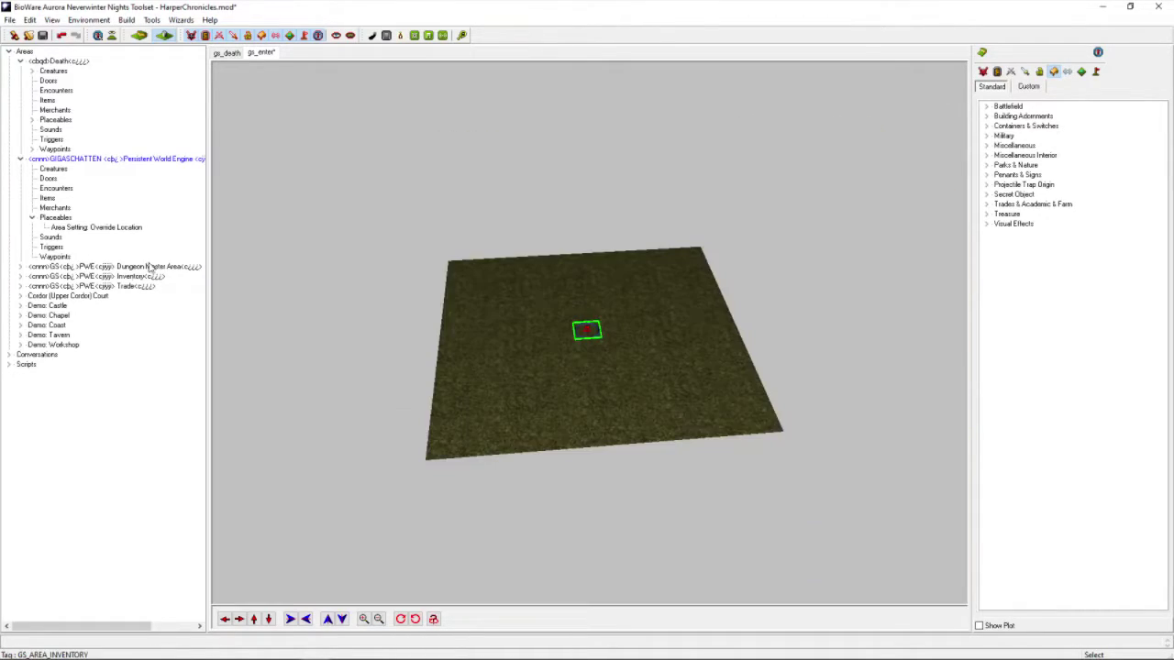
{"action": "scroll", "coordinate": [476, 275], "scroll_direction": "up", "scroll_amount": 5}
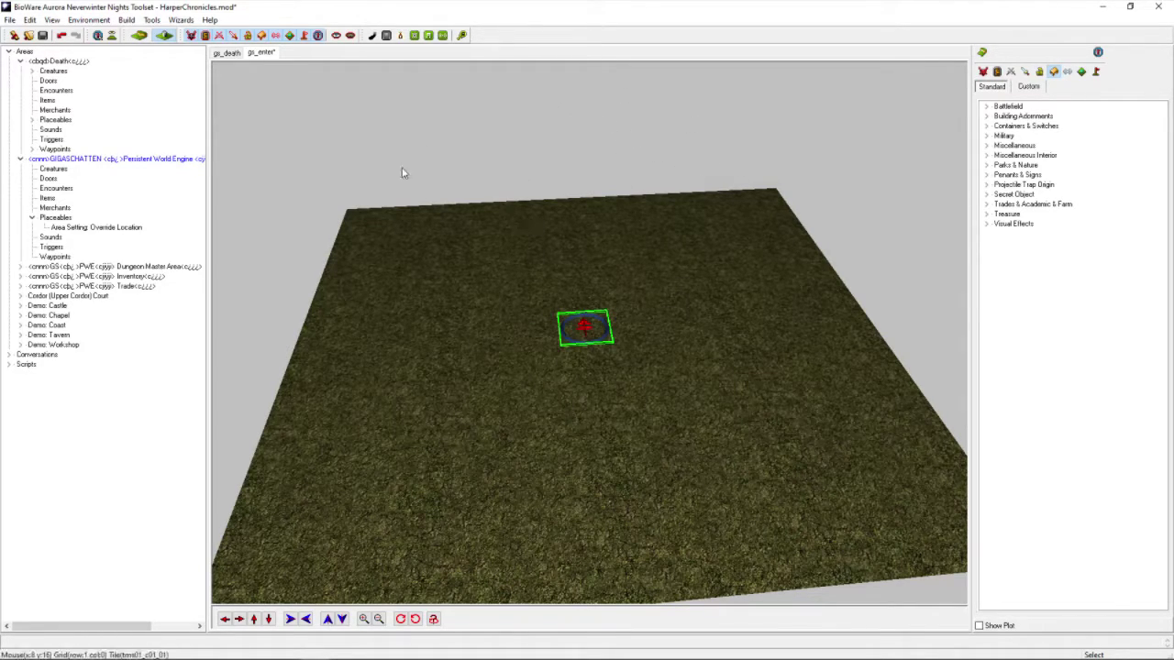
- Open the Dungeon Master Area and examine its central plaza with the round pool, chairs and surrounding walkways
{"action": "double_click", "coordinate": [146, 267]}
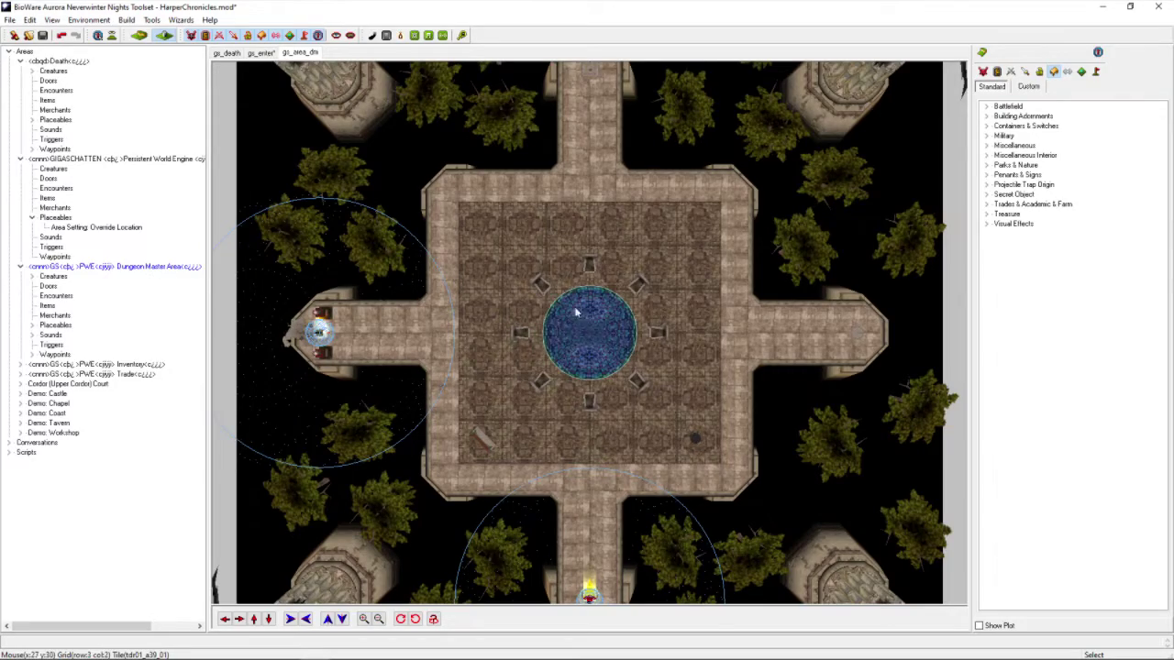
{"action": "middle_click_drag", "start_coordinate": [255, 392], "coordinate": [466, 176]}
{"action": "scroll", "coordinate": [689, 250], "scroll_direction": "up", "scroll_amount": 5}
{"action": "scroll", "coordinate": [797, 282], "scroll_direction": "down", "scroll_amount": 3}
{"action": "scroll", "coordinate": [797, 282], "scroll_direction": "up", "scroll_amount": 3}
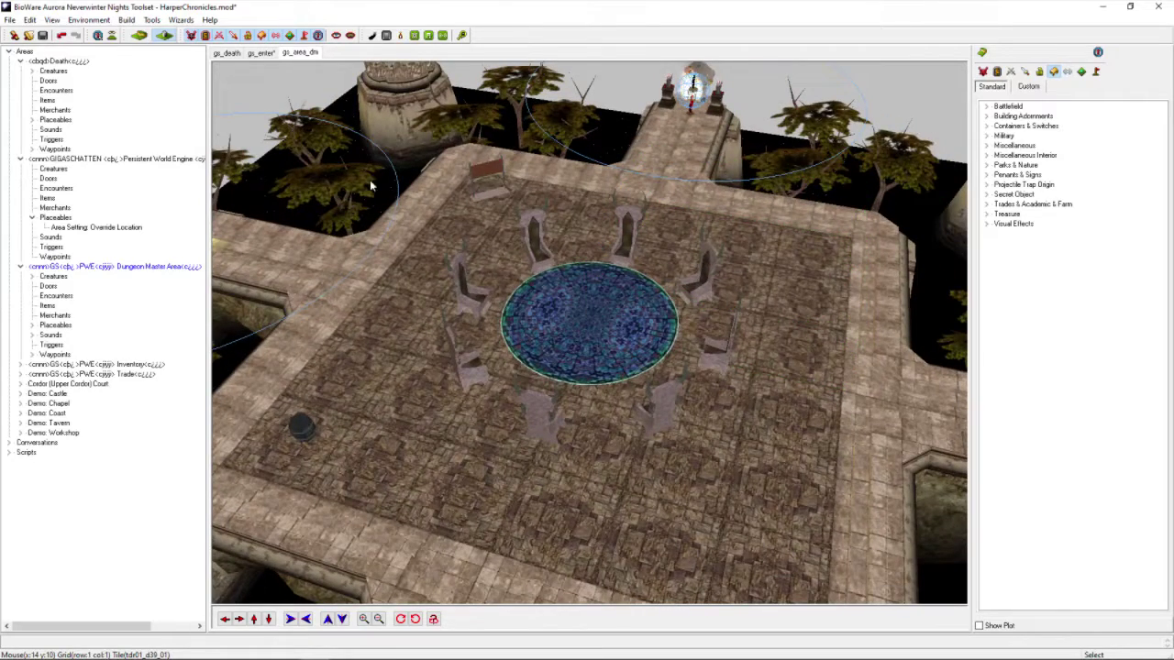
{"action": "middle_click_drag", "start_coordinate": [370, 186], "coordinate": [326, 187]}
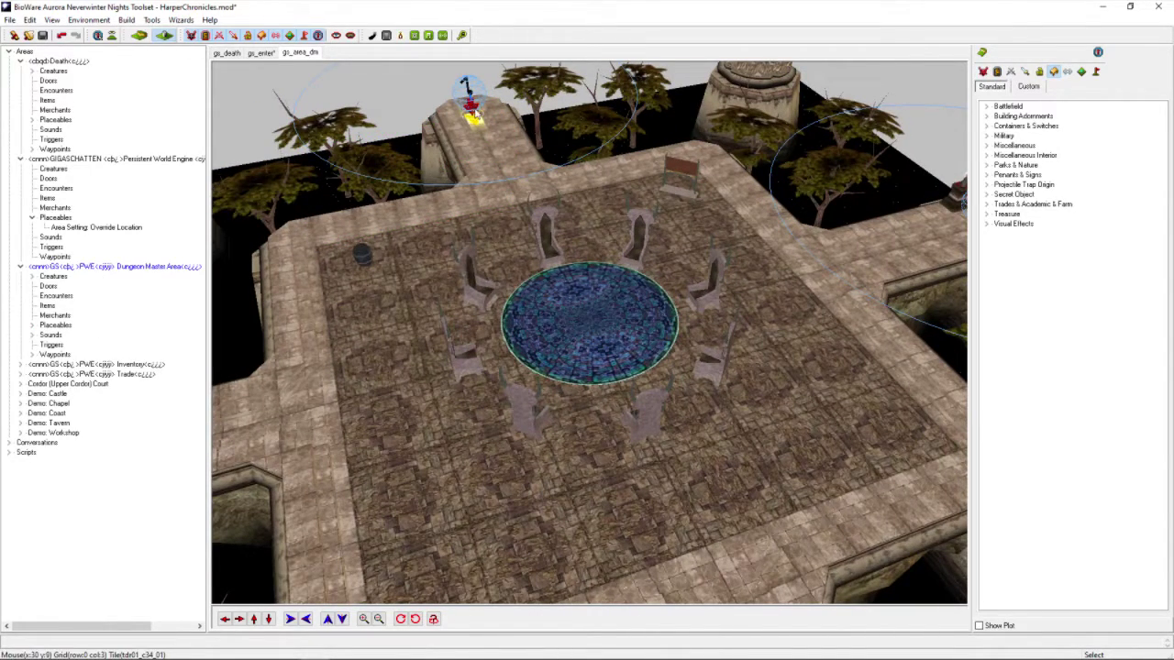
{"action": "middle_click_drag", "start_coordinate": [477, 118], "coordinate": [490, 191]}
{"action": "scroll", "coordinate": [491, 192], "scroll_direction": "down", "scroll_amount": 5}
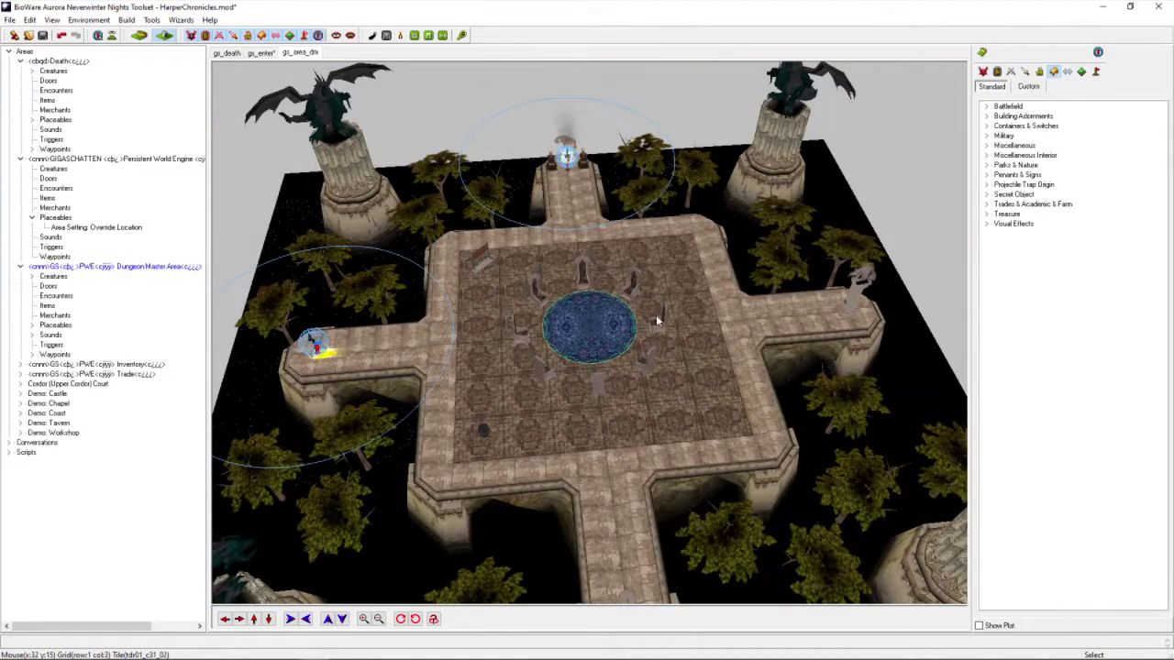
{"action": "middle_click_drag", "start_coordinate": [657, 320], "coordinate": [669, 235]}
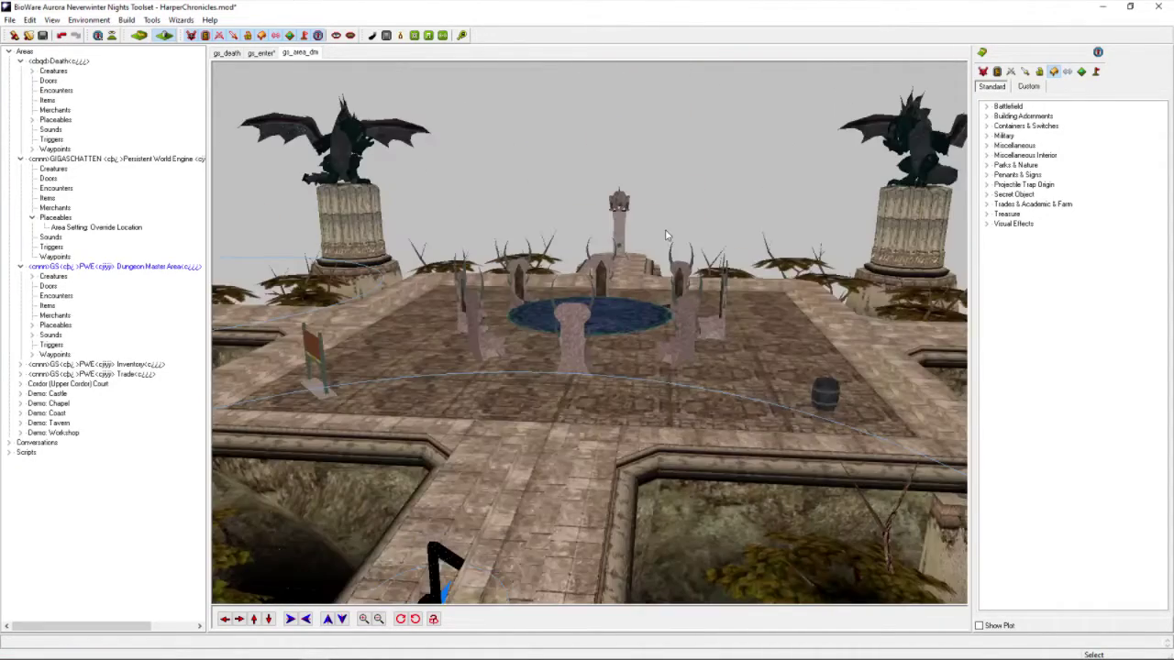
{"action": "middle_click_drag", "start_coordinate": [613, 269], "coordinate": [477, 314]}
- Examine the walkway end in the Dungeon Master Area with the two hand-topped pedestals, the flames and the statue
{"action": "left_click", "coordinate": [253, 619]}
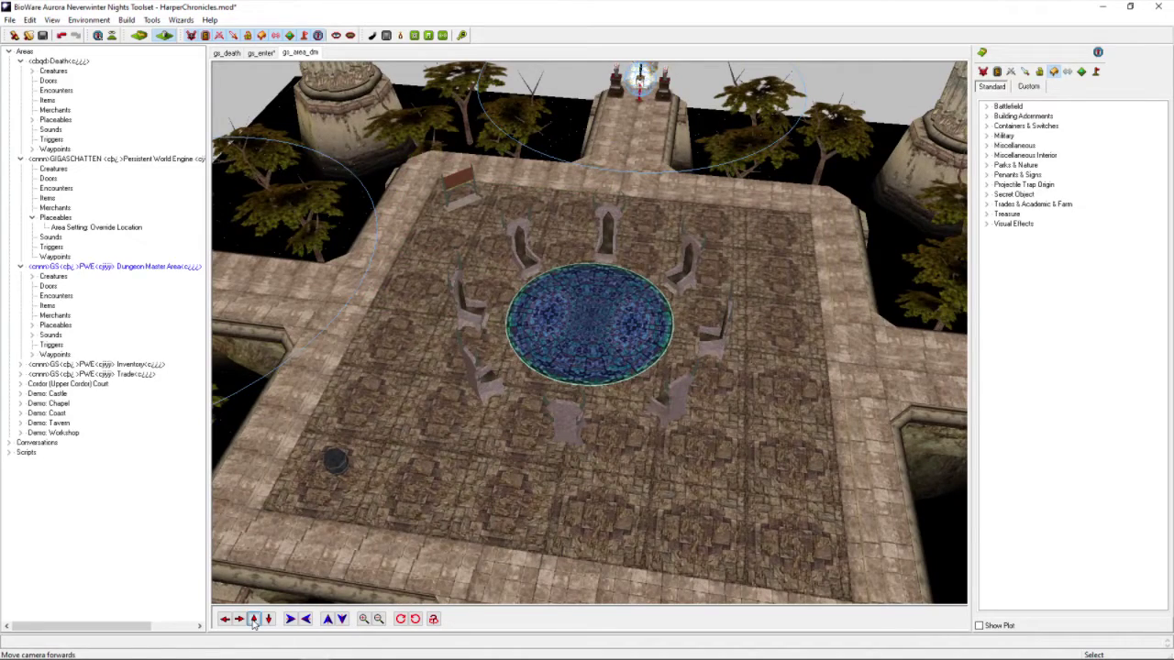
{"action": "scroll", "coordinate": [791, 320], "scroll_direction": "up", "scroll_amount": 5}
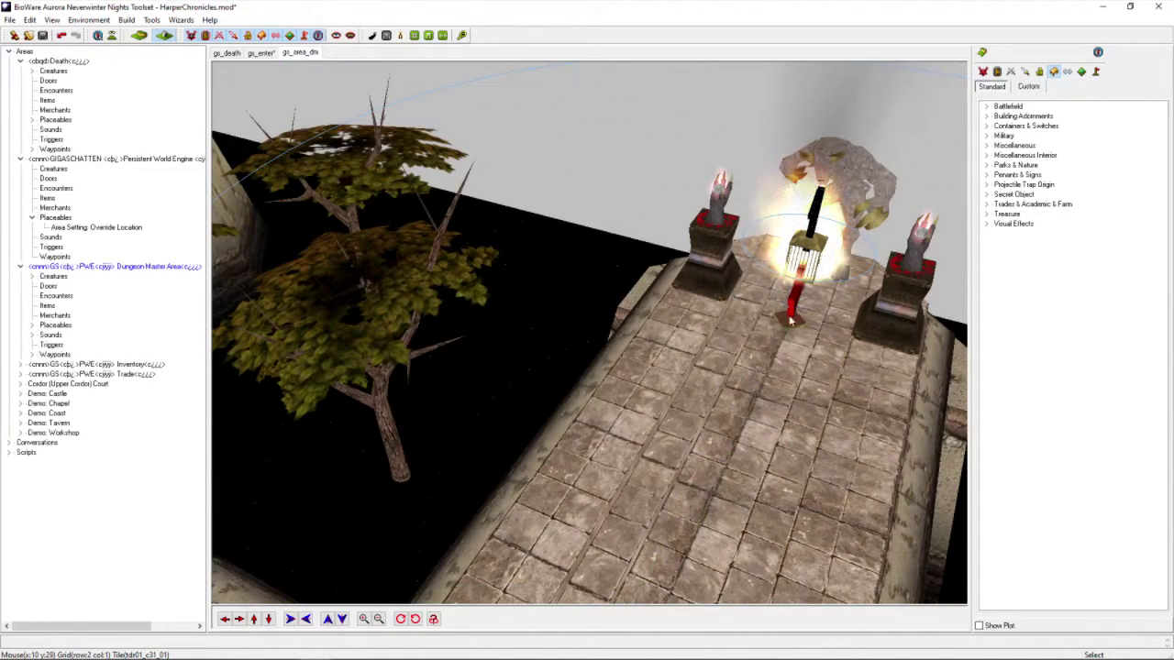
{"action": "middle_click_drag", "start_coordinate": [798, 312], "coordinate": [869, 246]}
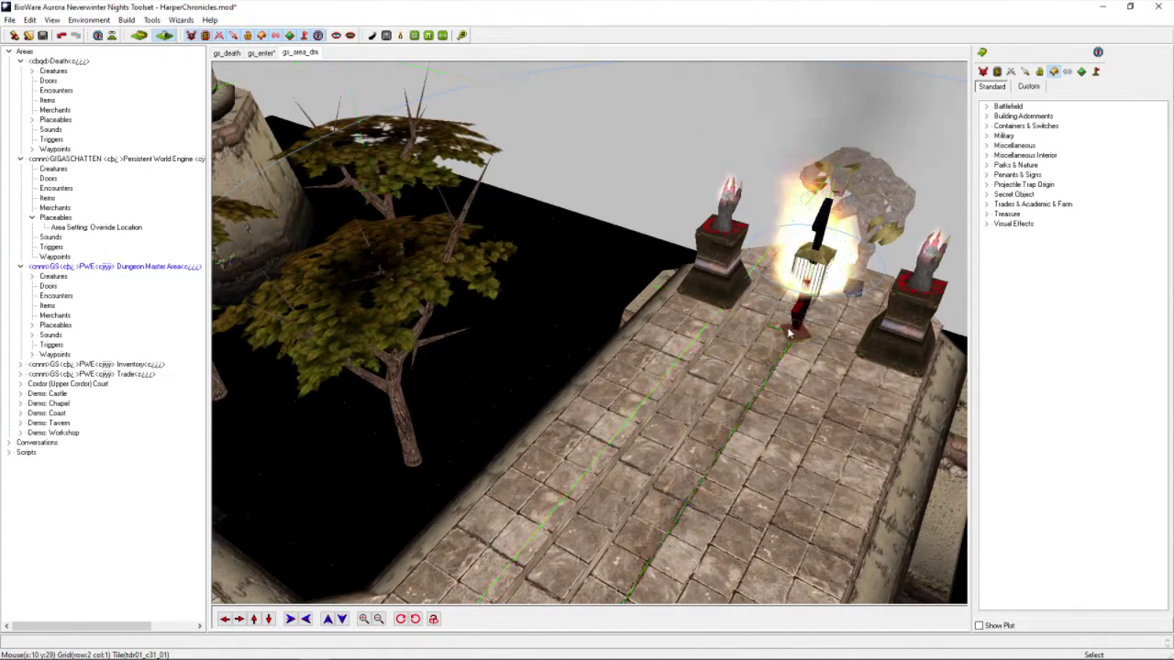
{"action": "scroll", "coordinate": [469, 283], "scroll_direction": "down", "scroll_amount": 2}
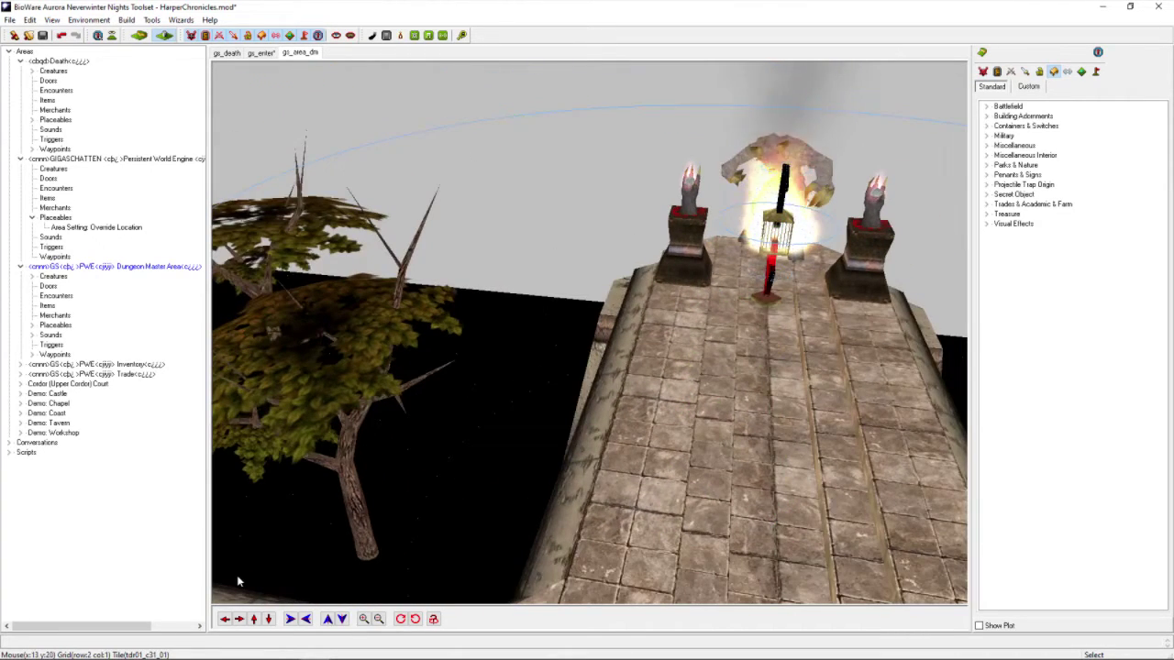
{"action": "left_click", "coordinate": [239, 619]}
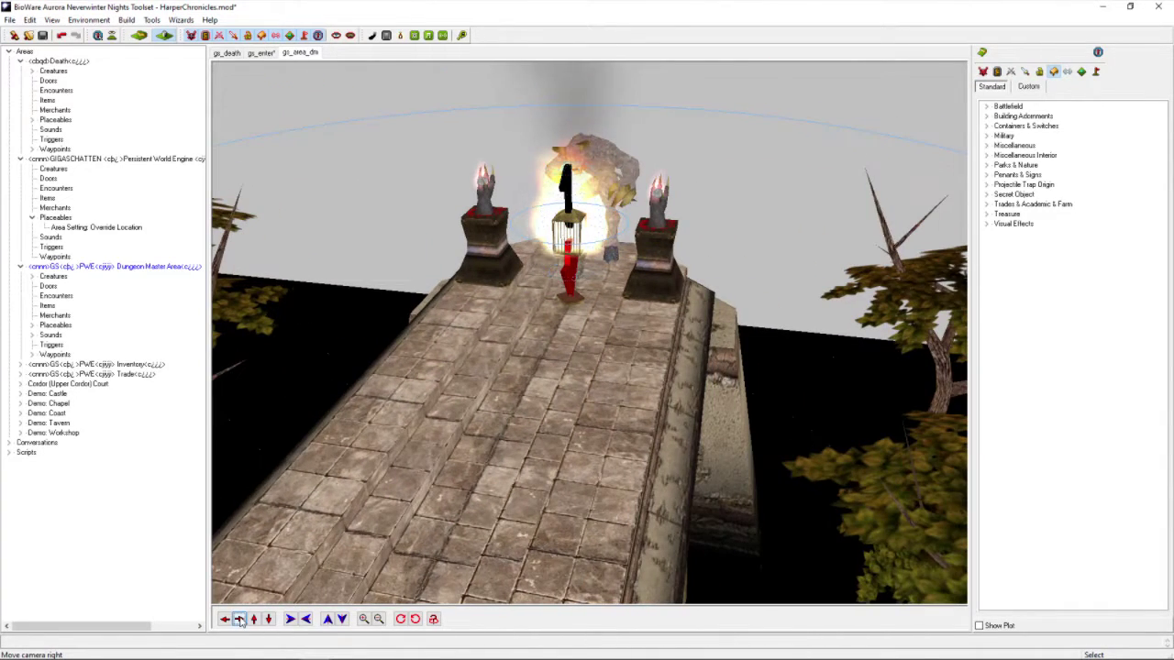
{"action": "left_click", "coordinate": [238, 619]}
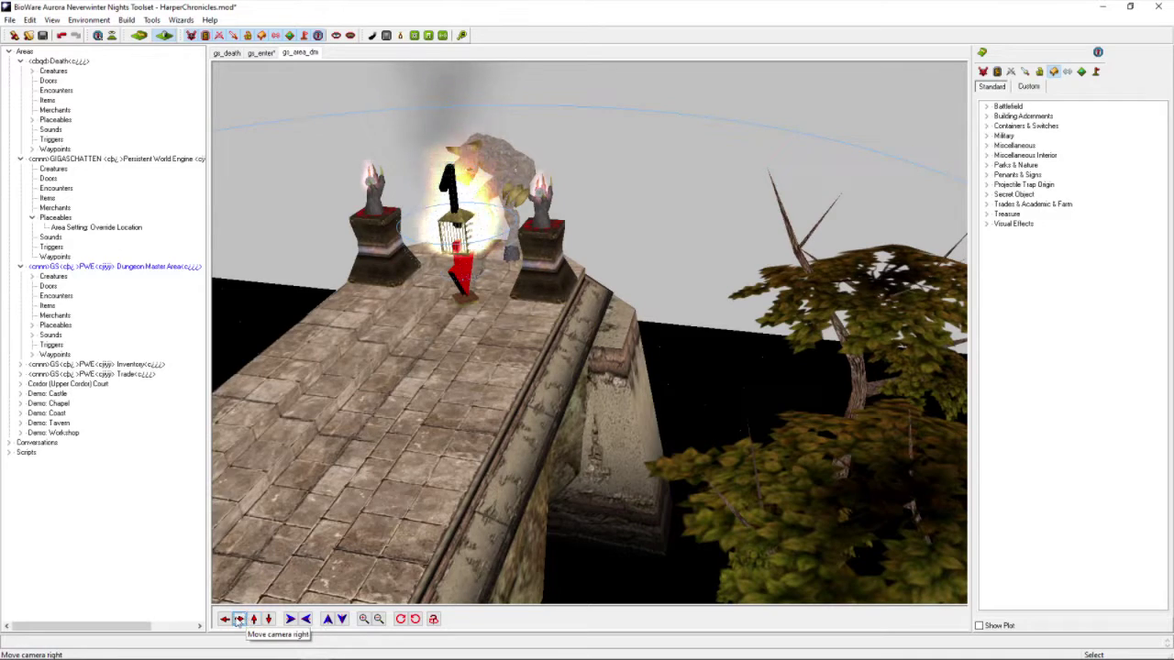
{"action": "left_click", "coordinate": [224, 619]}
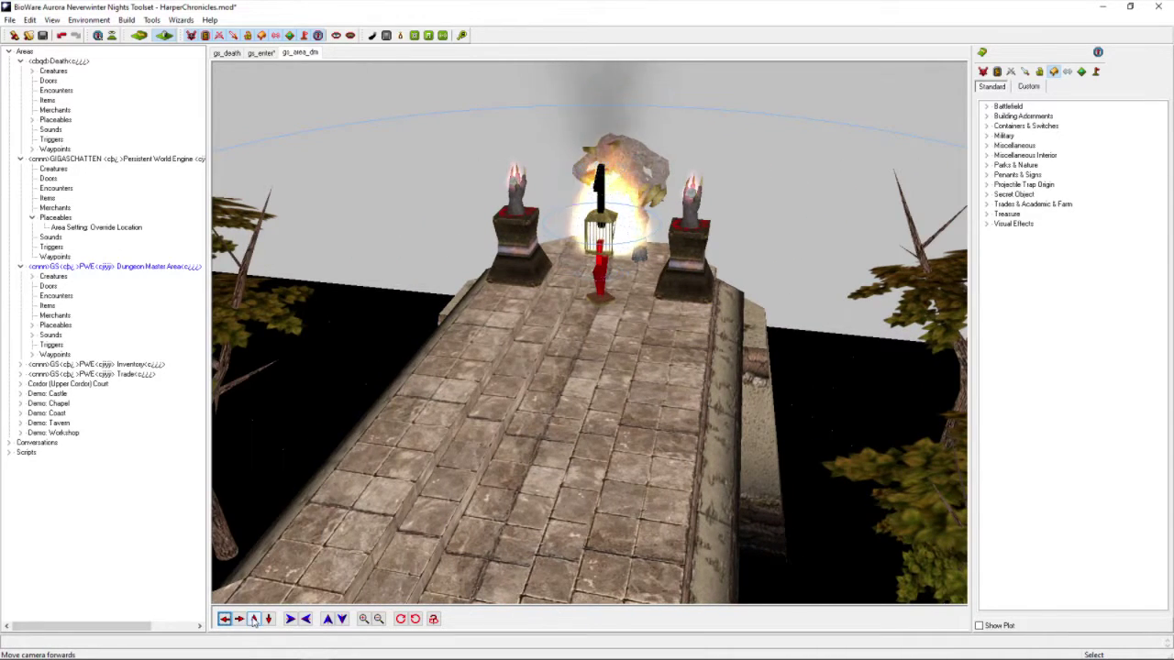
- Examine the Dungeon Master Area from the statue walkway back across the plaza with the round pool and chairs
{"action": "left_click", "coordinate": [258, 620]}
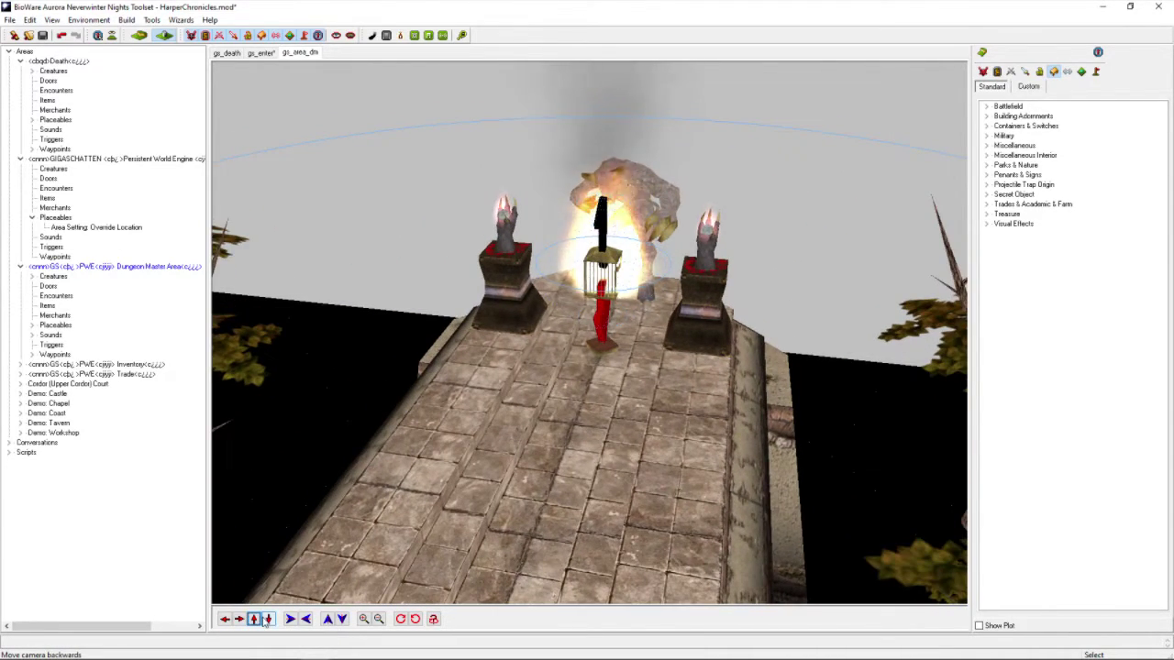
{"action": "left_click", "coordinate": [268, 620]}
{"action": "left_click", "coordinate": [267, 620]}
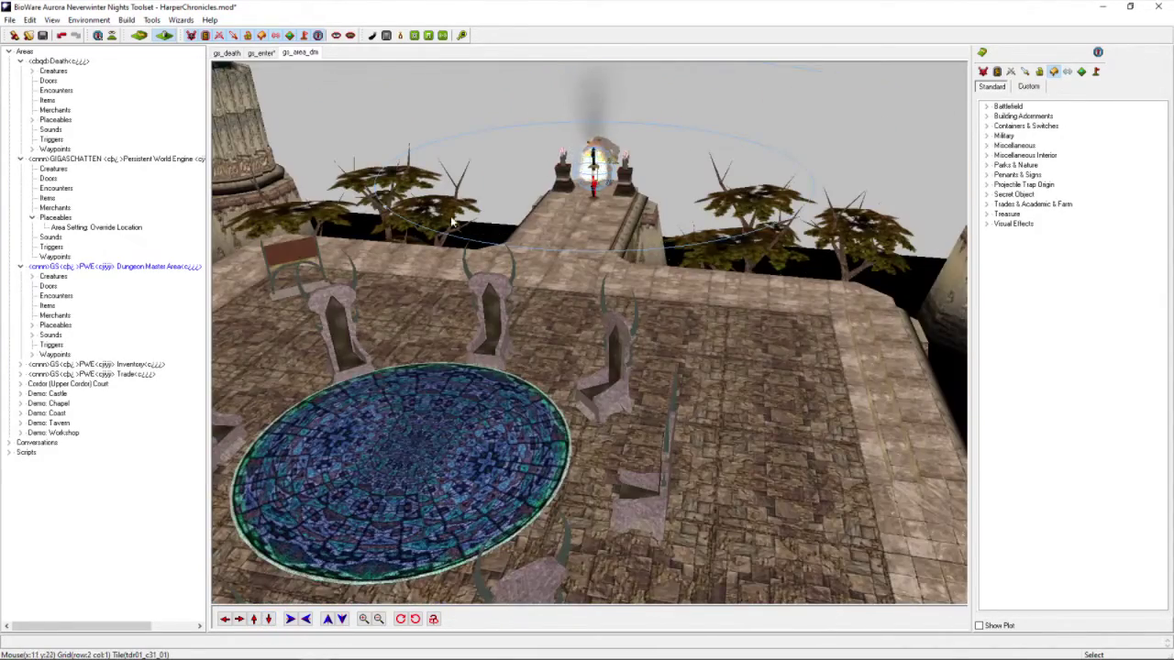
{"action": "middle_click_drag", "start_coordinate": [452, 222], "coordinate": [113, 226]}
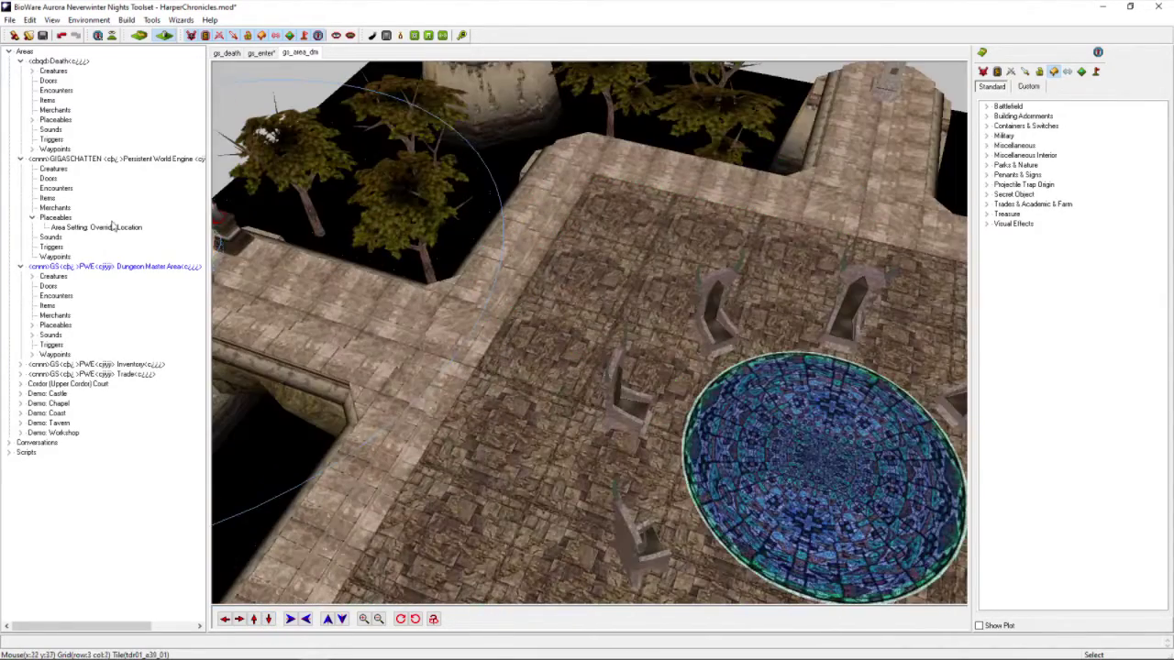
- Open the GS PWE Inventory area and select the three long rows of creature chests together
{"action": "double_click", "coordinate": [130, 365]}
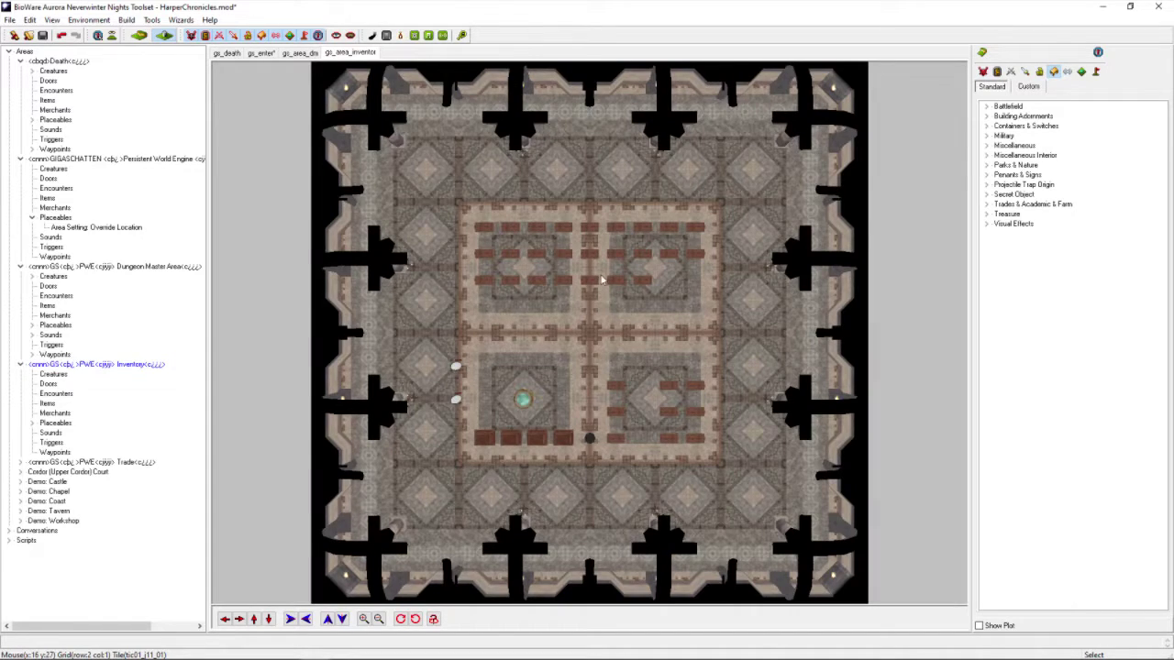
{"action": "scroll", "coordinate": [739, 325], "scroll_direction": "up", "scroll_amount": 5}
{"action": "middle_click_drag", "start_coordinate": [739, 325], "coordinate": [623, 286]}
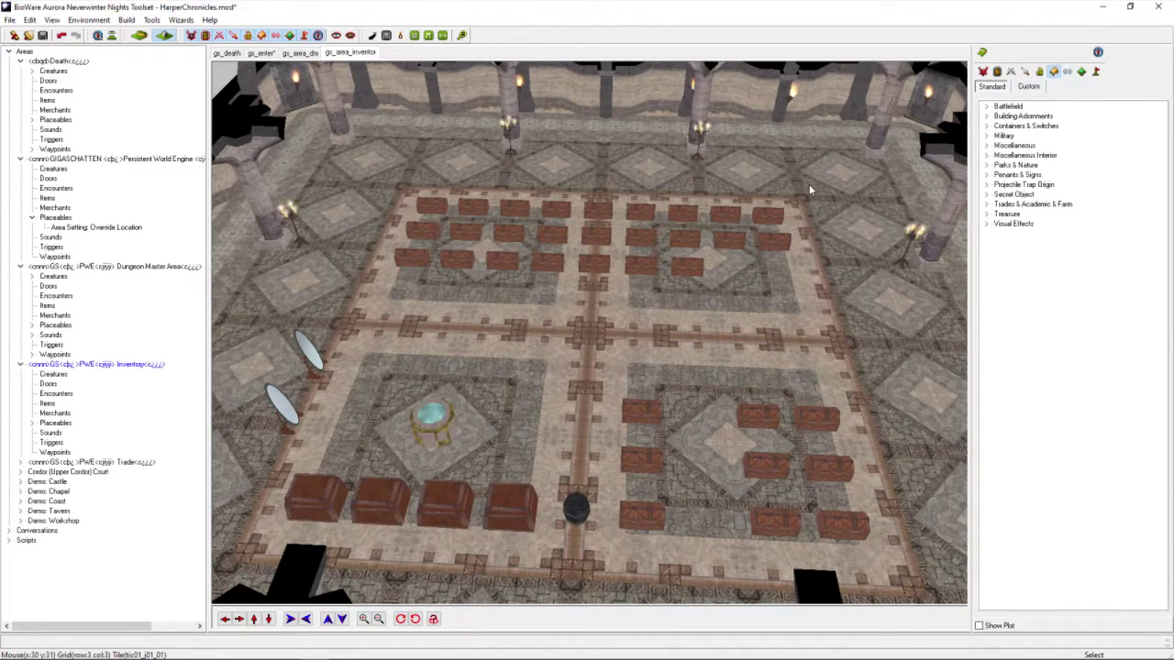
{"action": "left_click", "coordinate": [809, 184]}
{"action": "left_click_drag", "start_coordinate": [385, 188], "coordinate": [798, 279]}
{"action": "scroll", "coordinate": [527, 177], "scroll_direction": "up", "scroll_amount": 3}
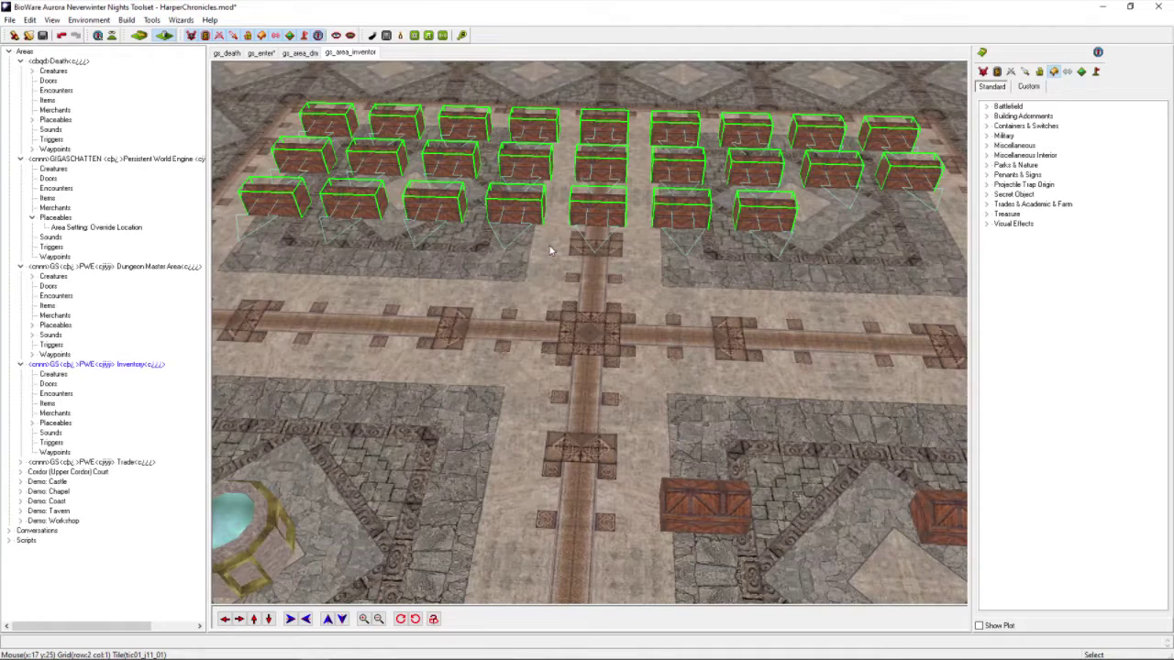
- Select the Shapechanger, Undead and Vermin chests one after another to identify them in the front row
{"action": "left_click", "coordinate": [530, 217]}
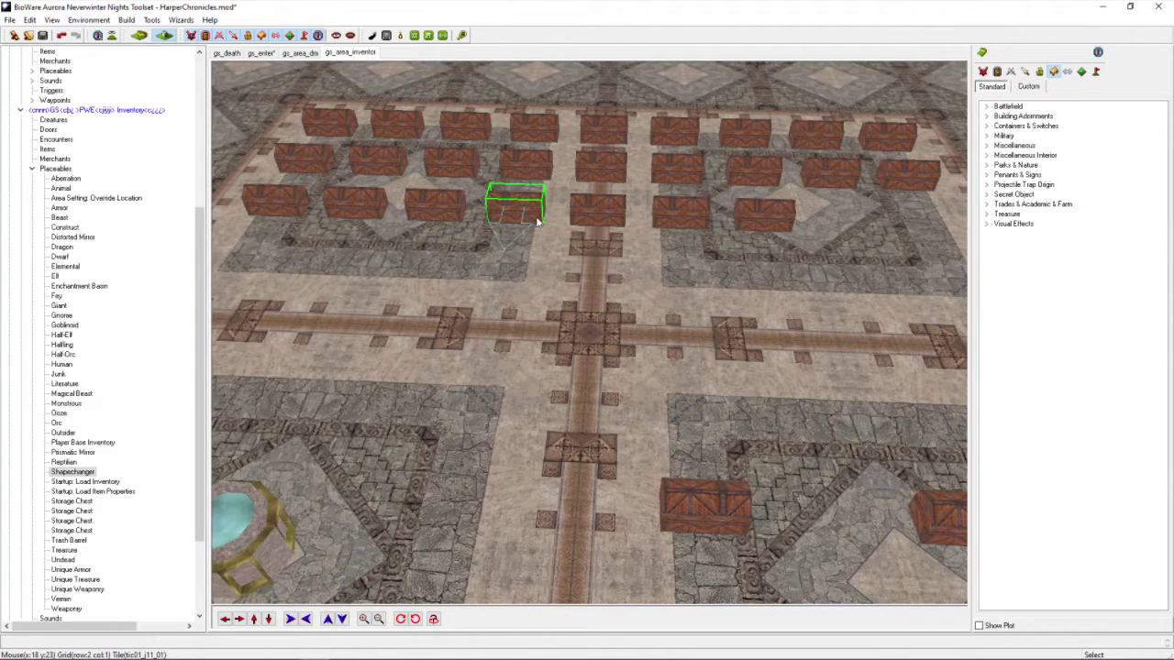
{"action": "left_click", "coordinate": [581, 216]}
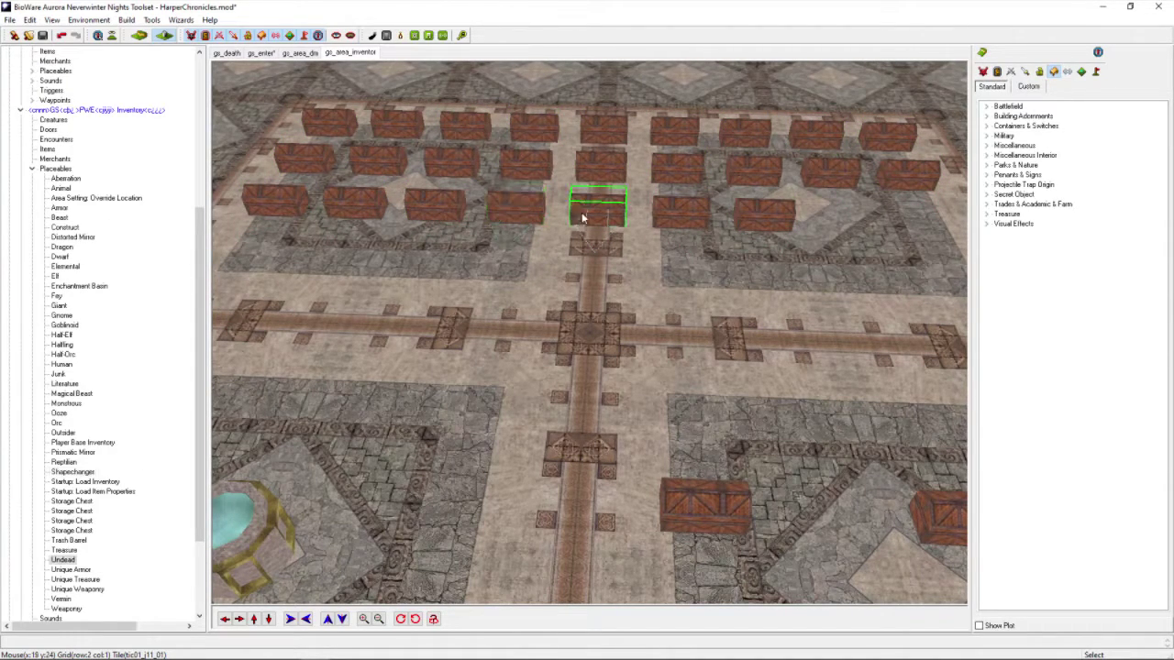
{"action": "left_click", "coordinate": [684, 221]}
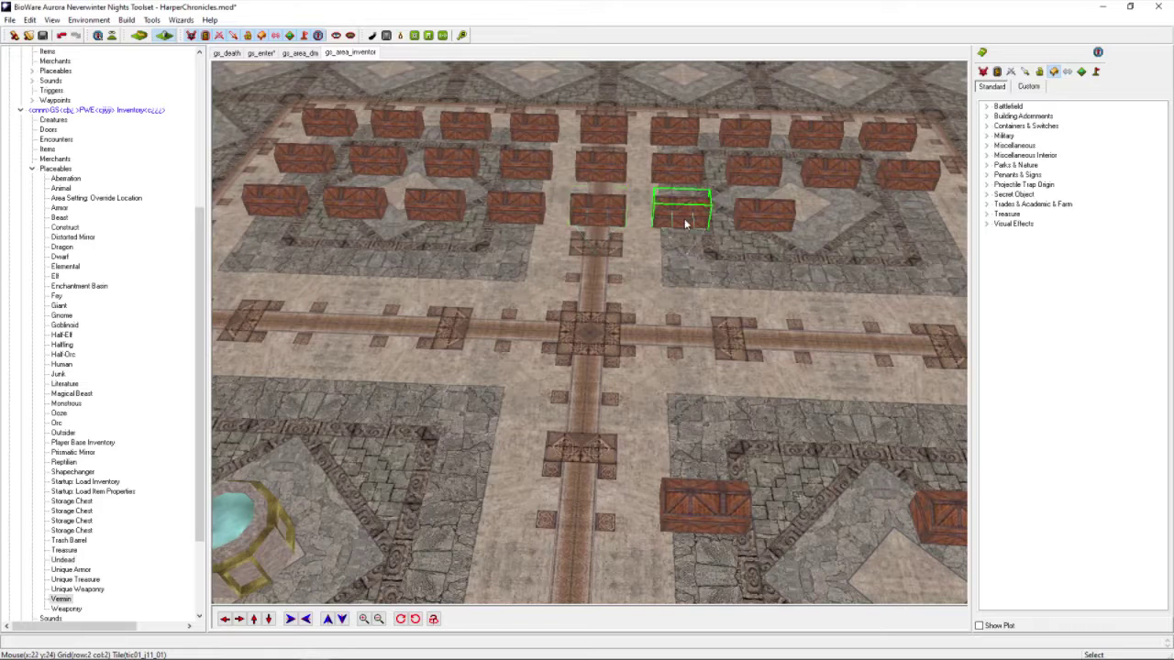
- Inspect the variables of the Ooze chest at the end of the front row, leaving them unchanged
{"action": "left_click", "coordinate": [764, 232]}
{"action": "right_click", "coordinate": [764, 232]}
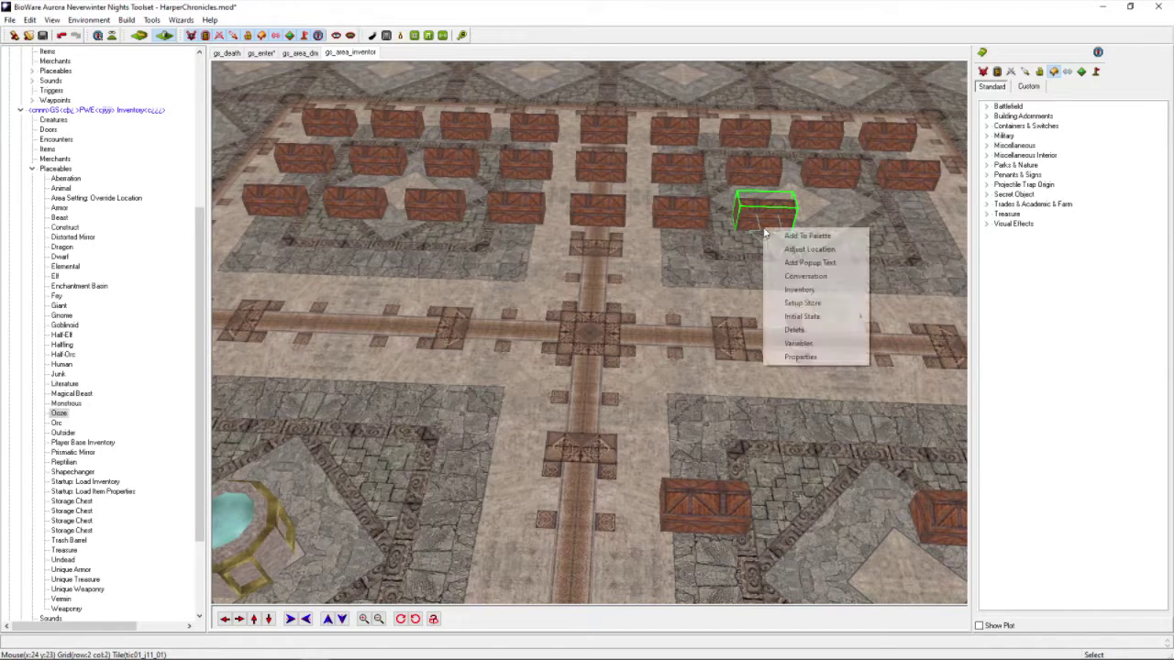
{"action": "left_click", "coordinate": [796, 344]}
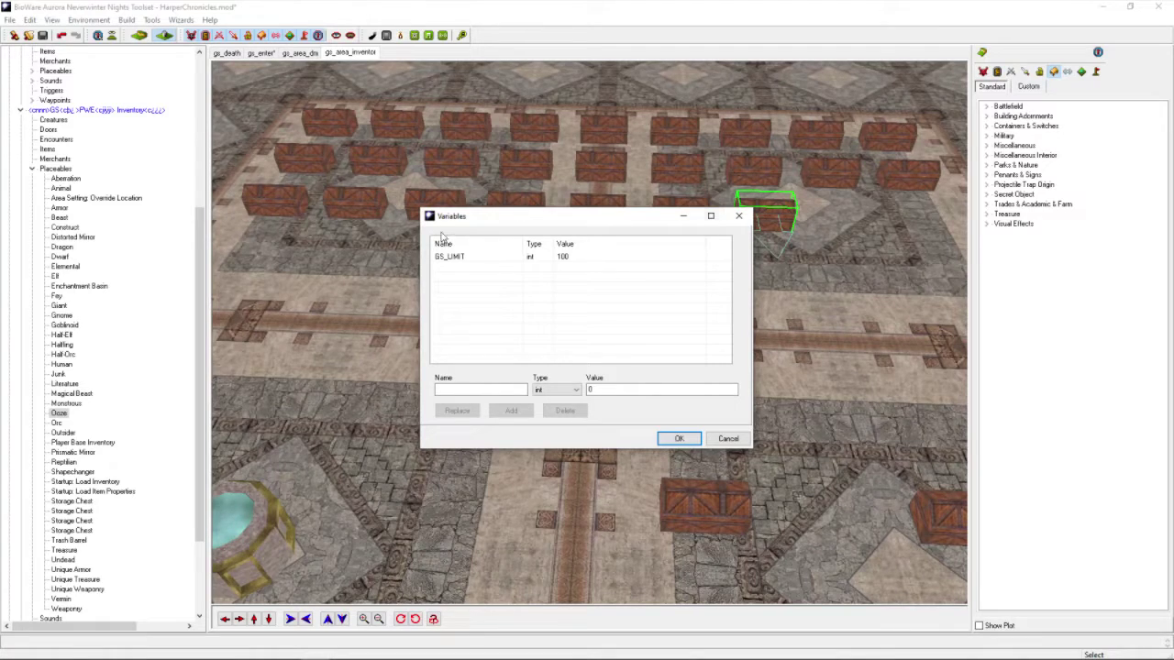
{"action": "left_click", "coordinate": [729, 438]}
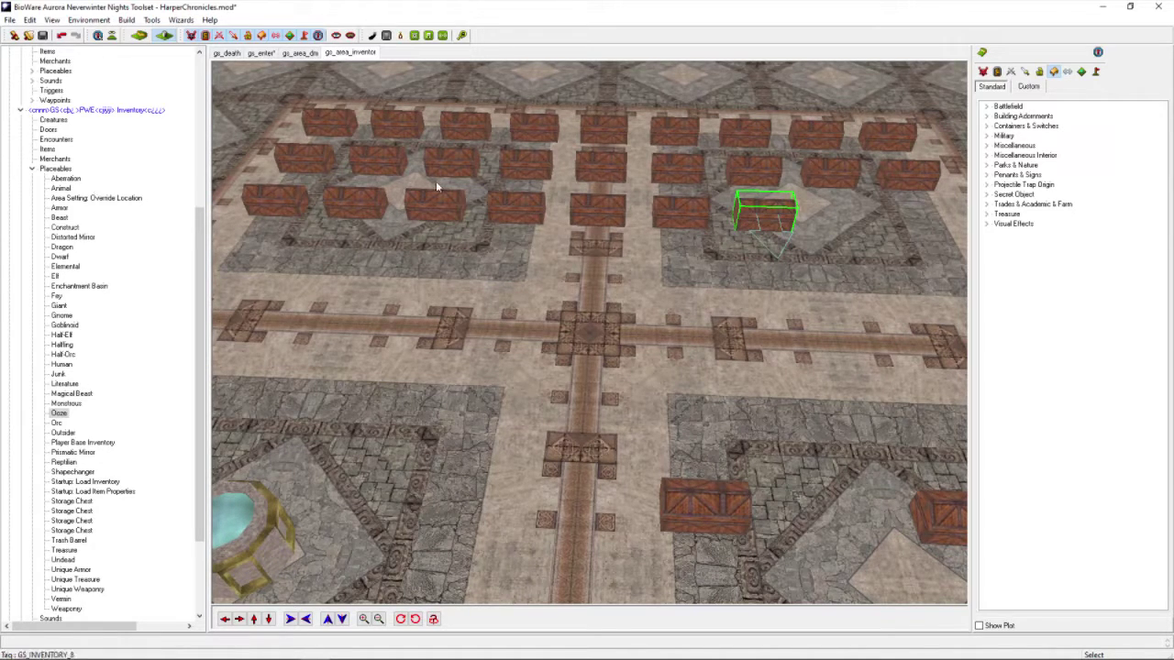
- View the Inventory area from the opposite side and inspect the Unique Treasure and Treasure chests in the nine-chest group
{"action": "left_click", "coordinate": [588, 253]}
{"action": "middle_click_drag", "start_coordinate": [588, 254], "coordinate": [605, 217]}
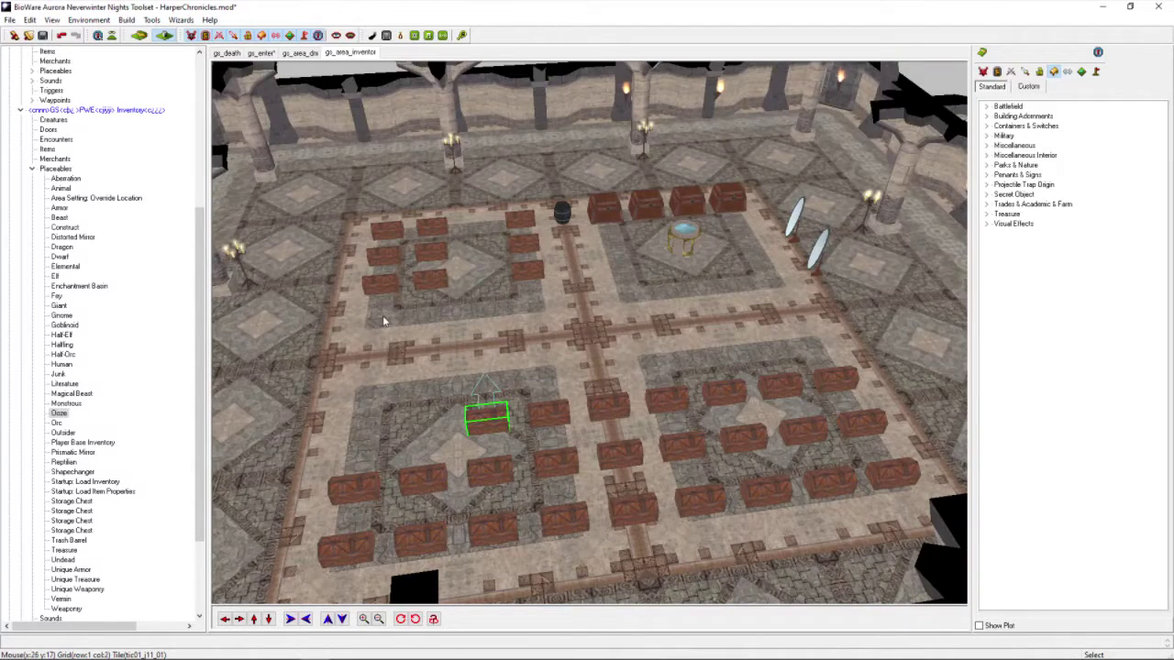
{"action": "left_click", "coordinate": [384, 280]}
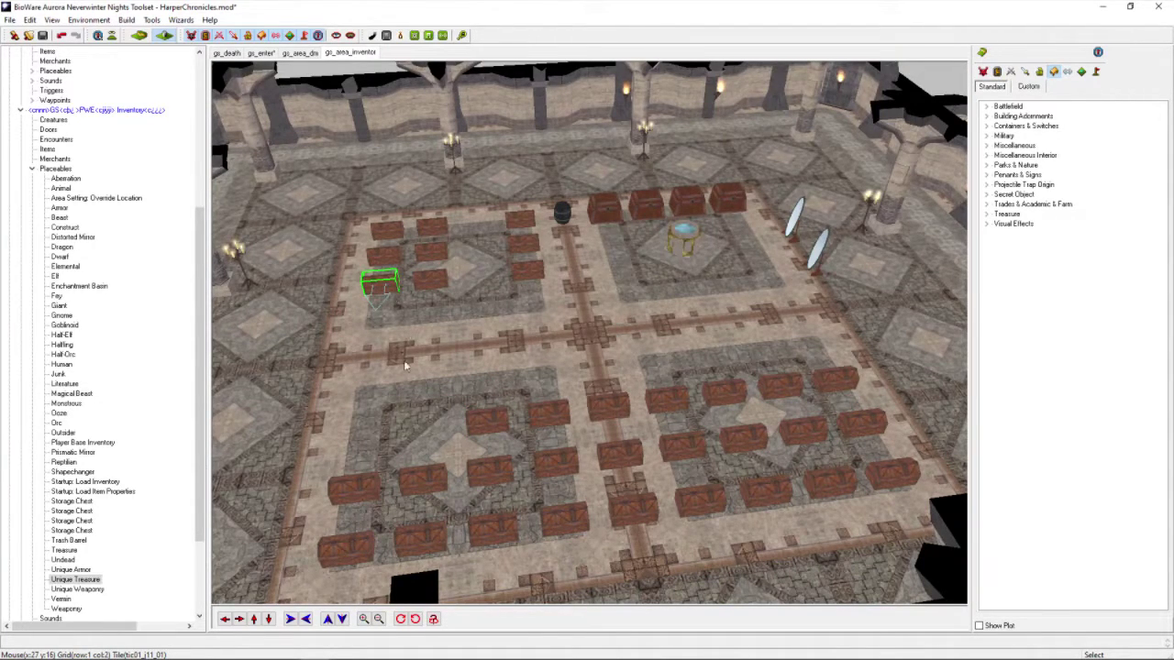
{"action": "left_click", "coordinate": [420, 287]}
{"action": "scroll", "coordinate": [342, 505], "scroll_direction": "up", "scroll_amount": 3}
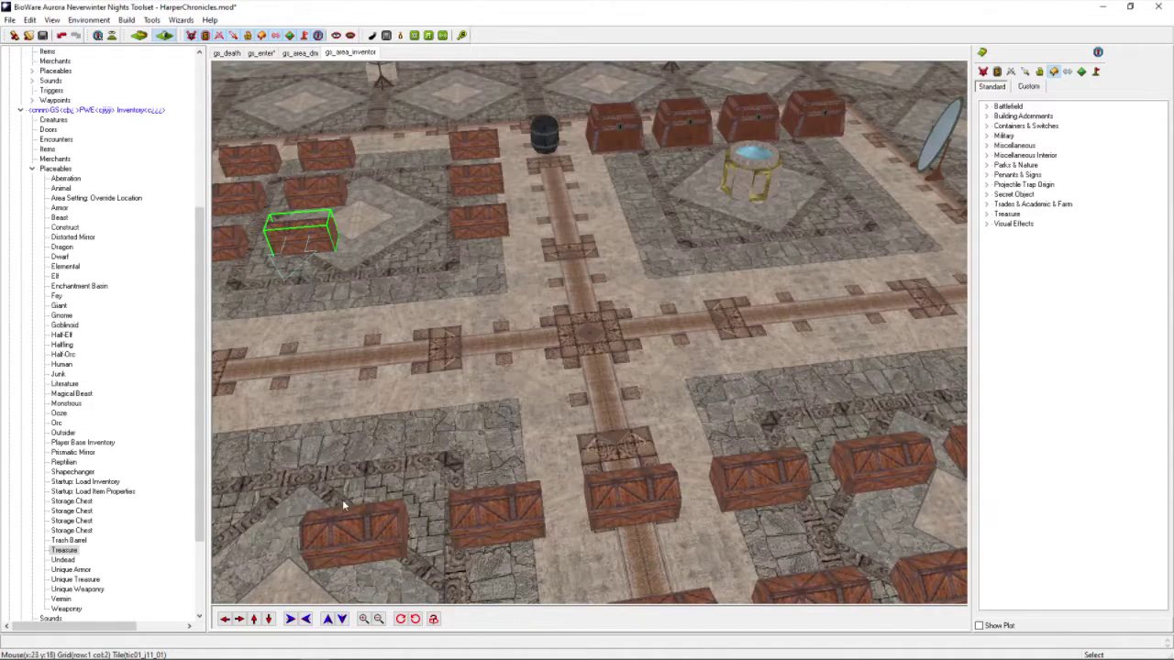
{"action": "left_click", "coordinate": [224, 619]}
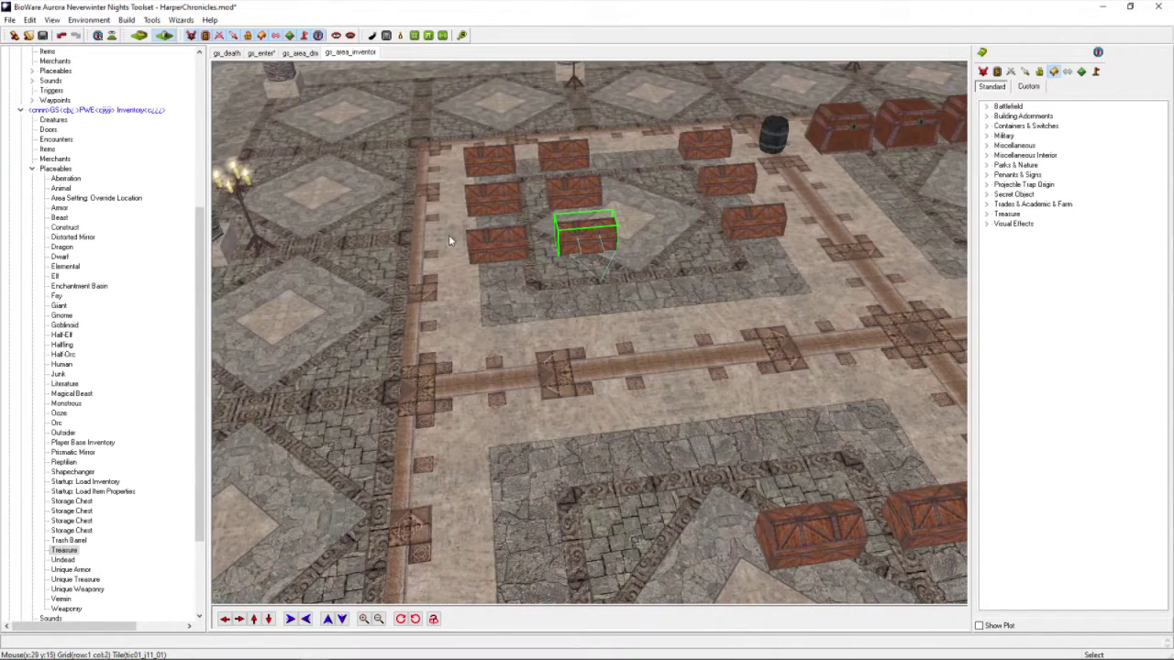
{"action": "left_click", "coordinate": [496, 245]}
{"action": "scroll", "coordinate": [496, 246], "scroll_direction": "up", "scroll_amount": 5}
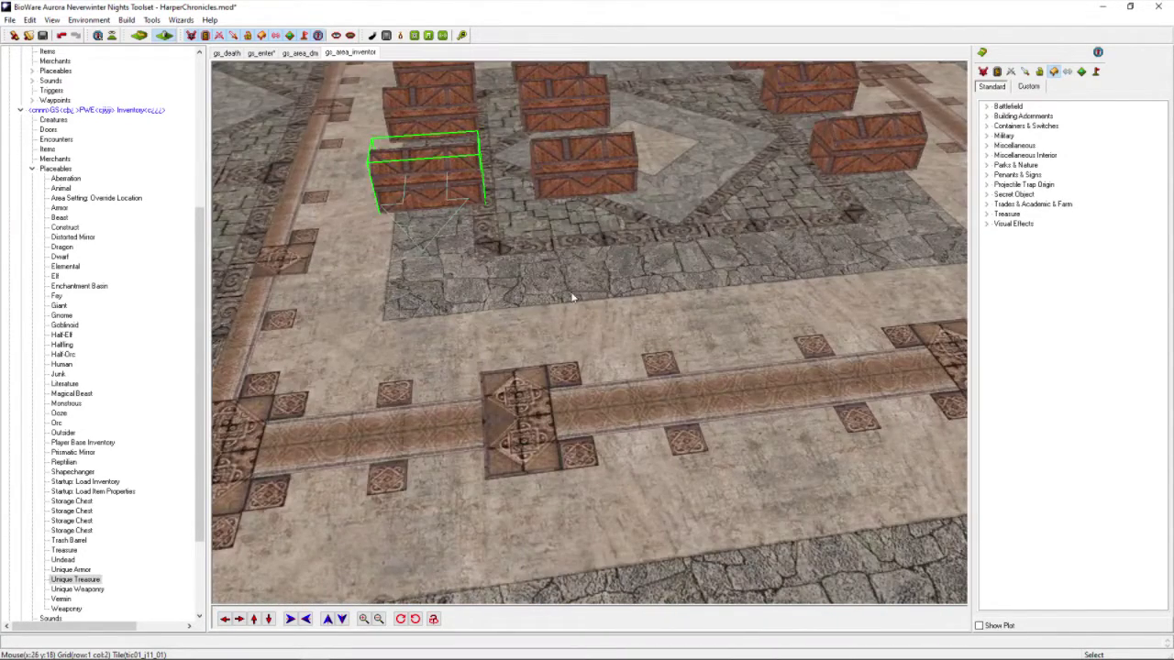
{"action": "left_click", "coordinate": [254, 619]}
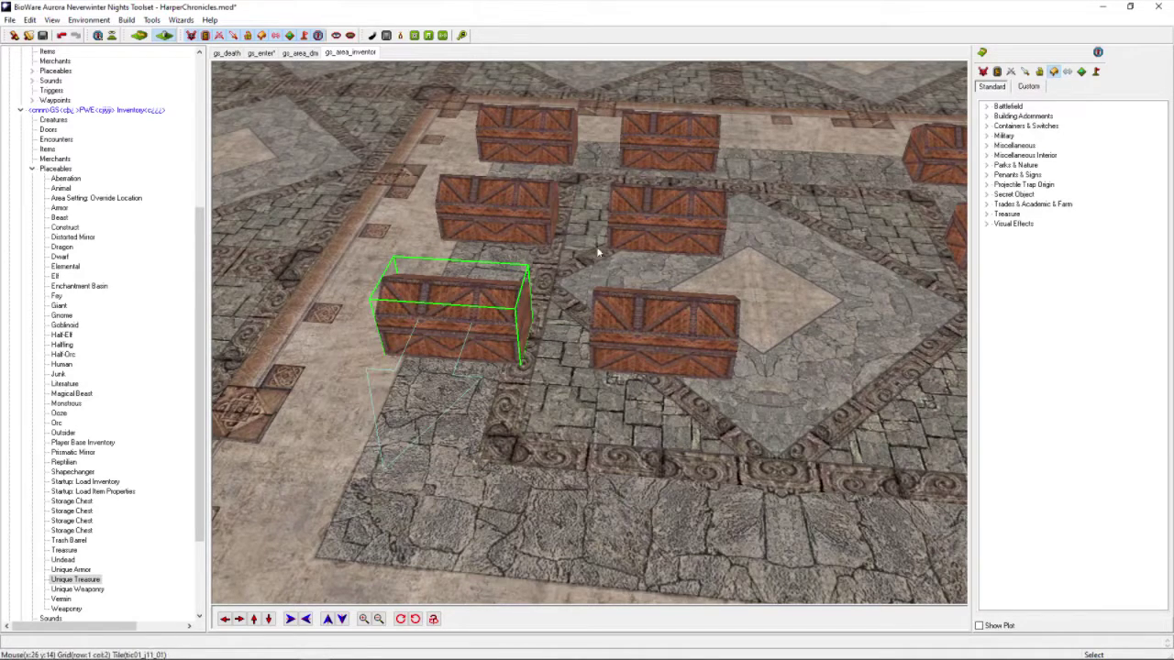
- Select the Treasure, Weaponry, Unique Weaponry and Armor chests in turn to identify them
{"action": "left_click", "coordinate": [654, 351]}
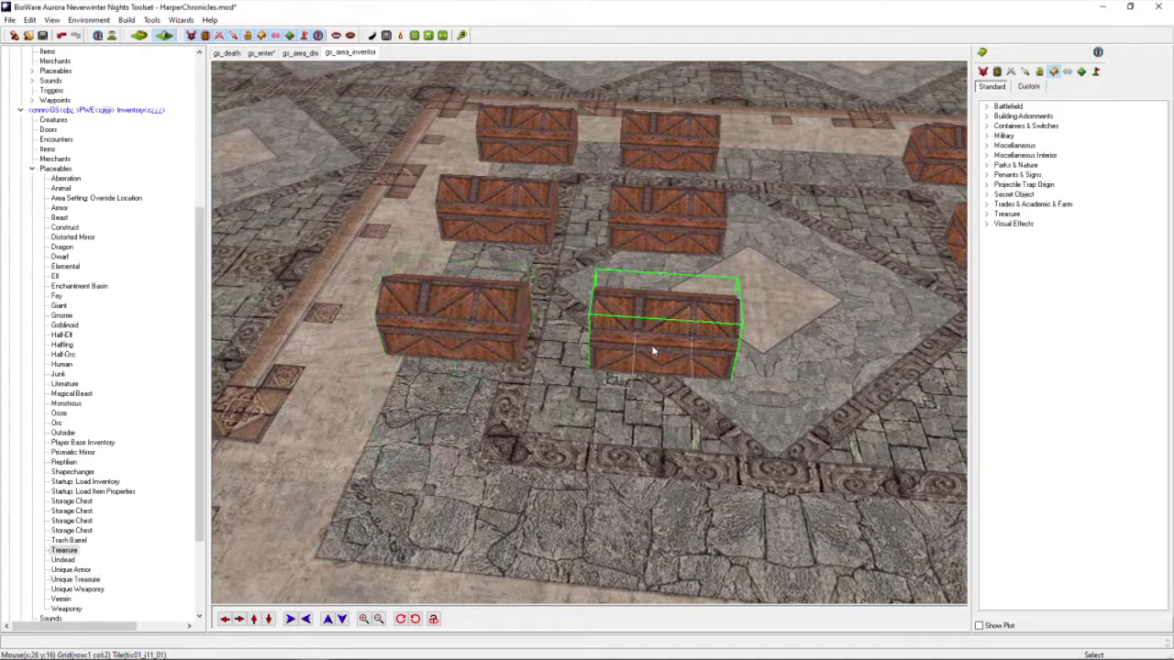
{"action": "left_click", "coordinate": [667, 207]}
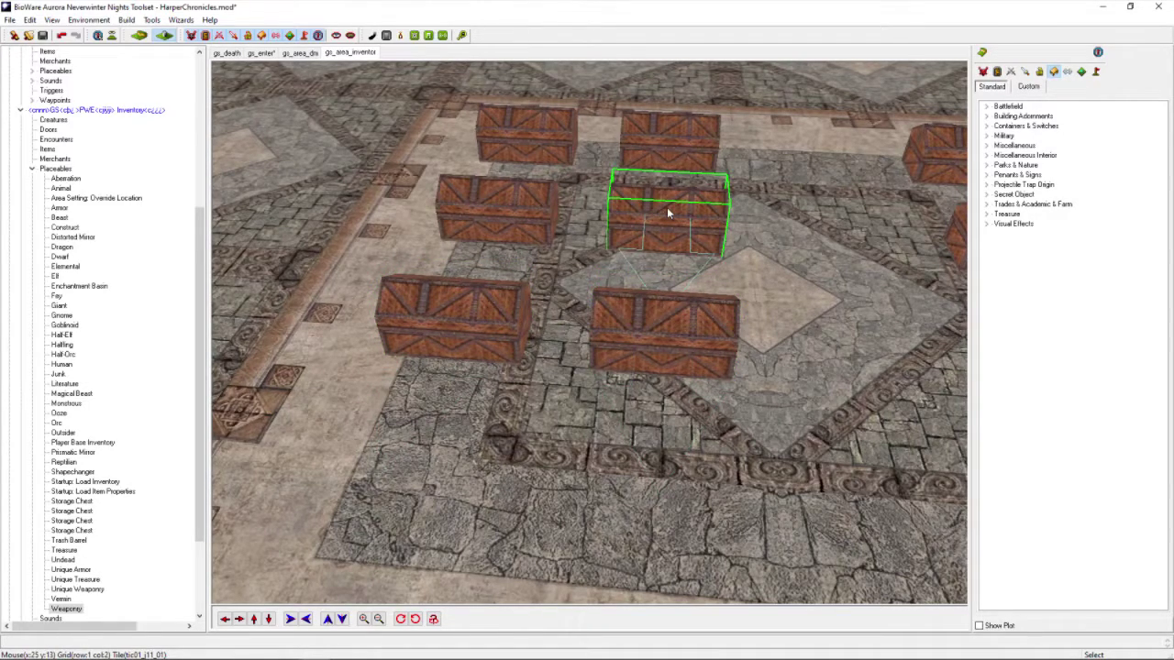
{"action": "left_click", "coordinate": [493, 209]}
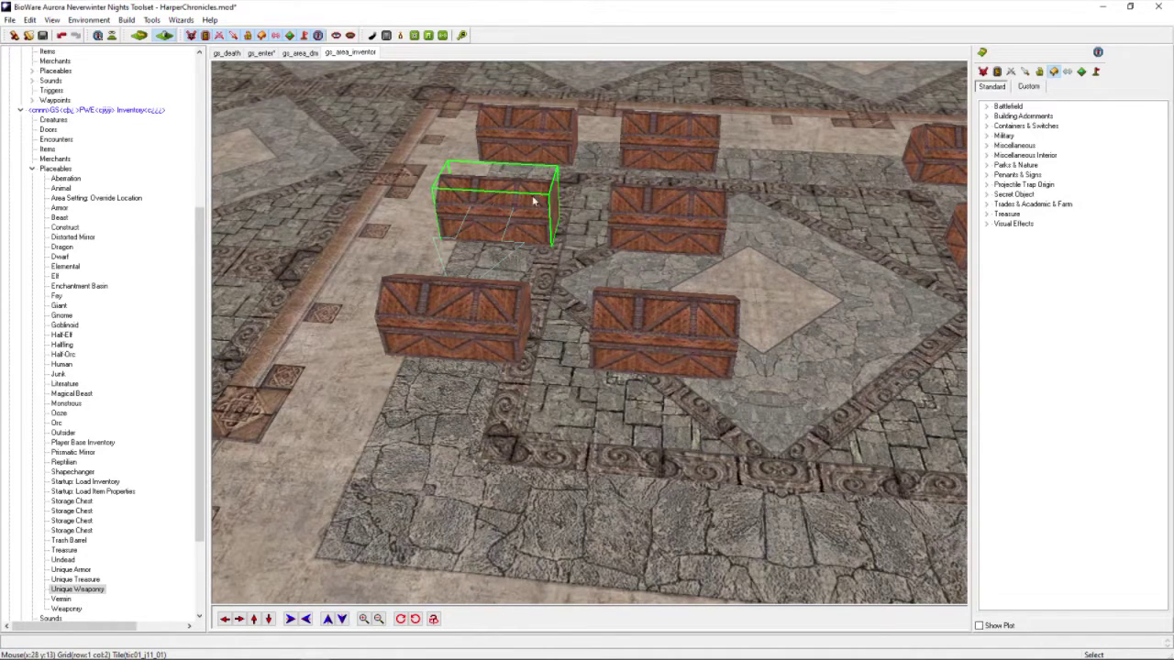
{"action": "left_click", "coordinate": [699, 134]}
{"action": "scroll", "coordinate": [698, 134], "scroll_direction": "down", "scroll_amount": 3}
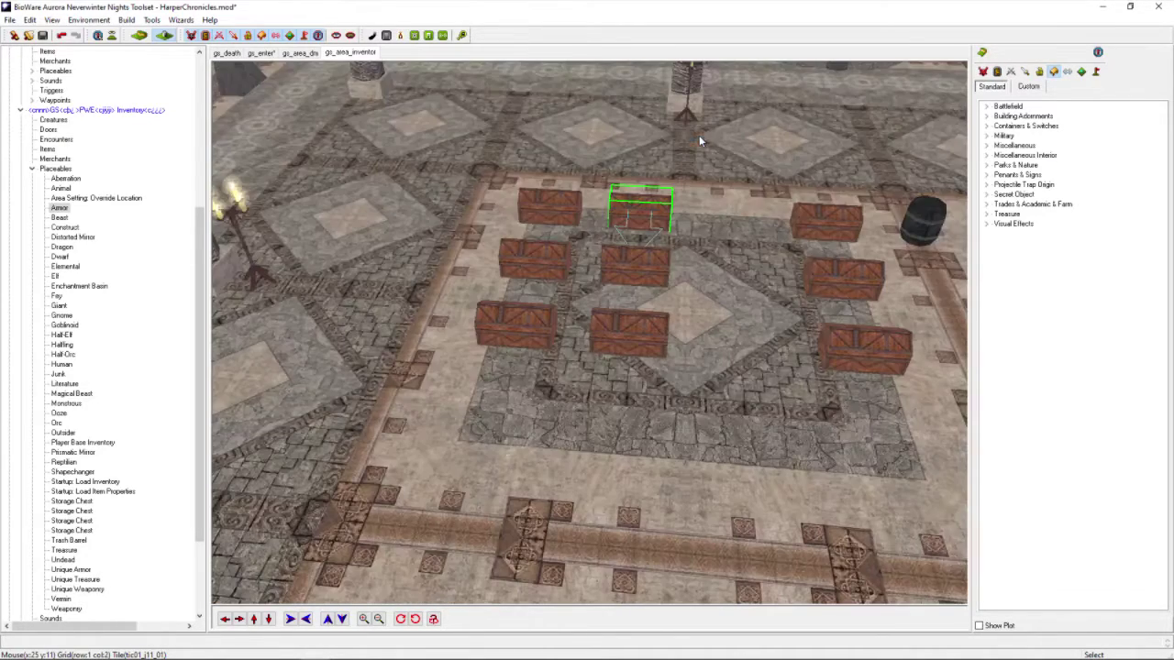
- Identify the Literature, Junk and Player Base Inventory chests in the column near the trash barrel
{"action": "left_click", "coordinate": [819, 219]}
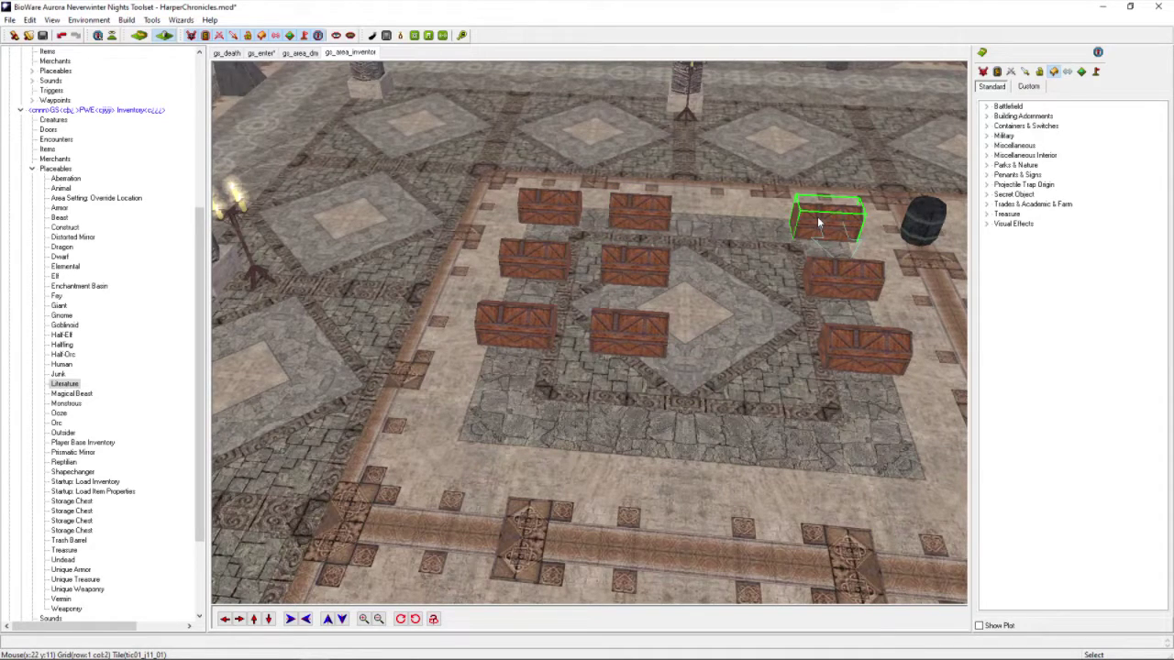
{"action": "left_click", "coordinate": [849, 286]}
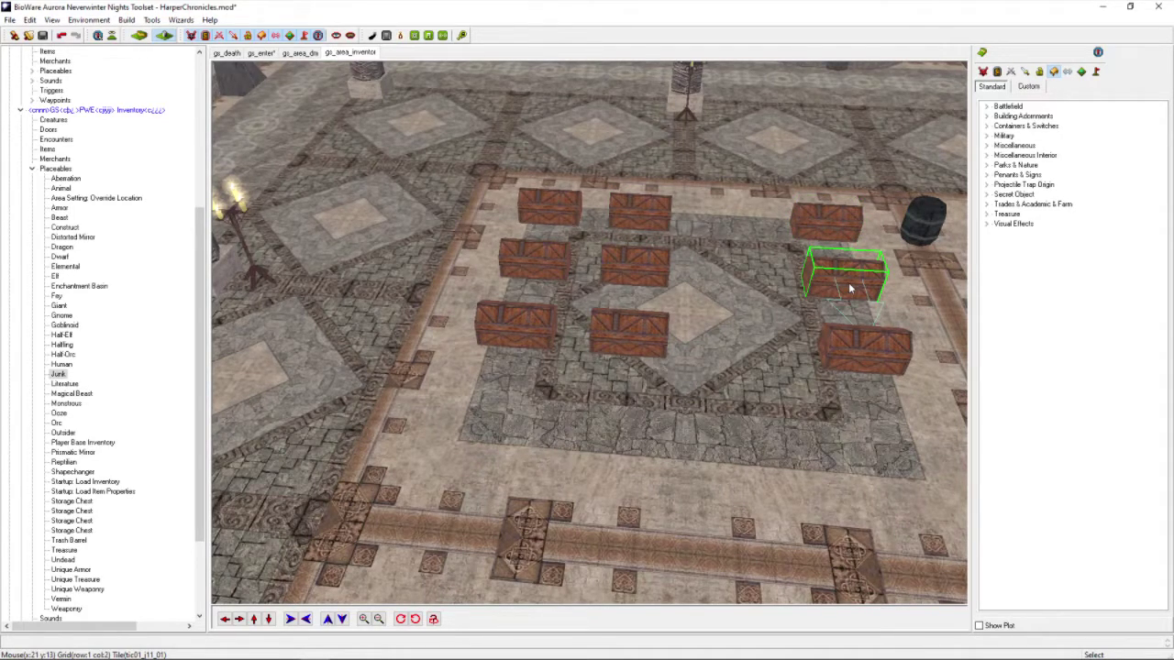
{"action": "left_click", "coordinate": [872, 346]}
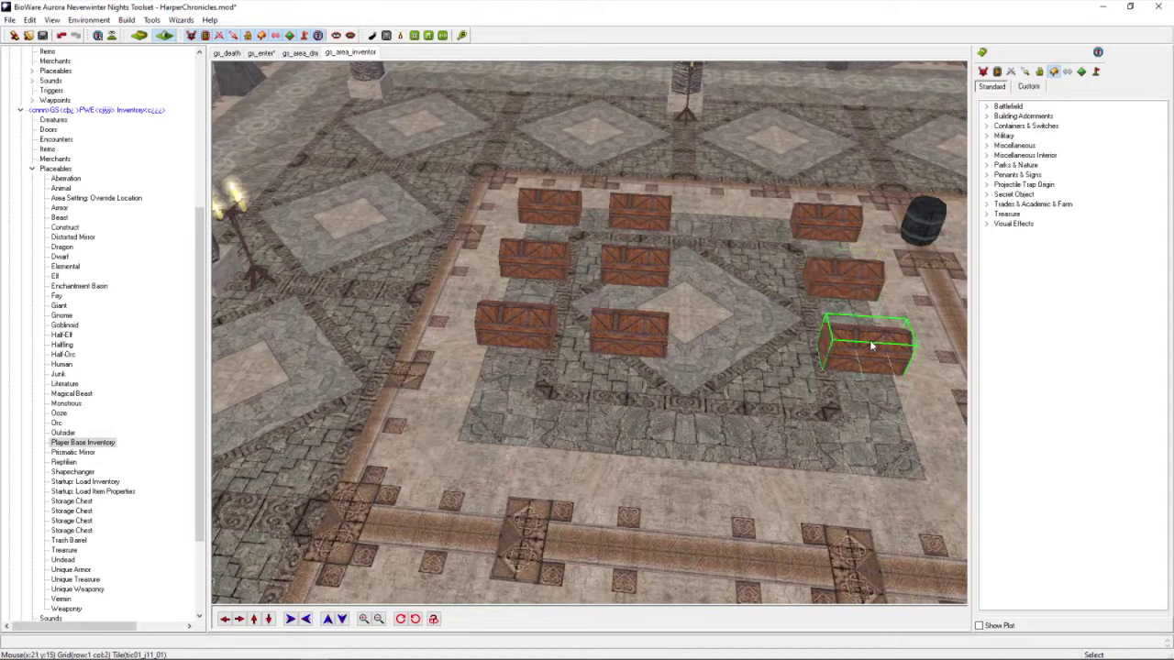
{"action": "scroll", "coordinate": [695, 342], "scroll_direction": "down", "scroll_amount": 5}
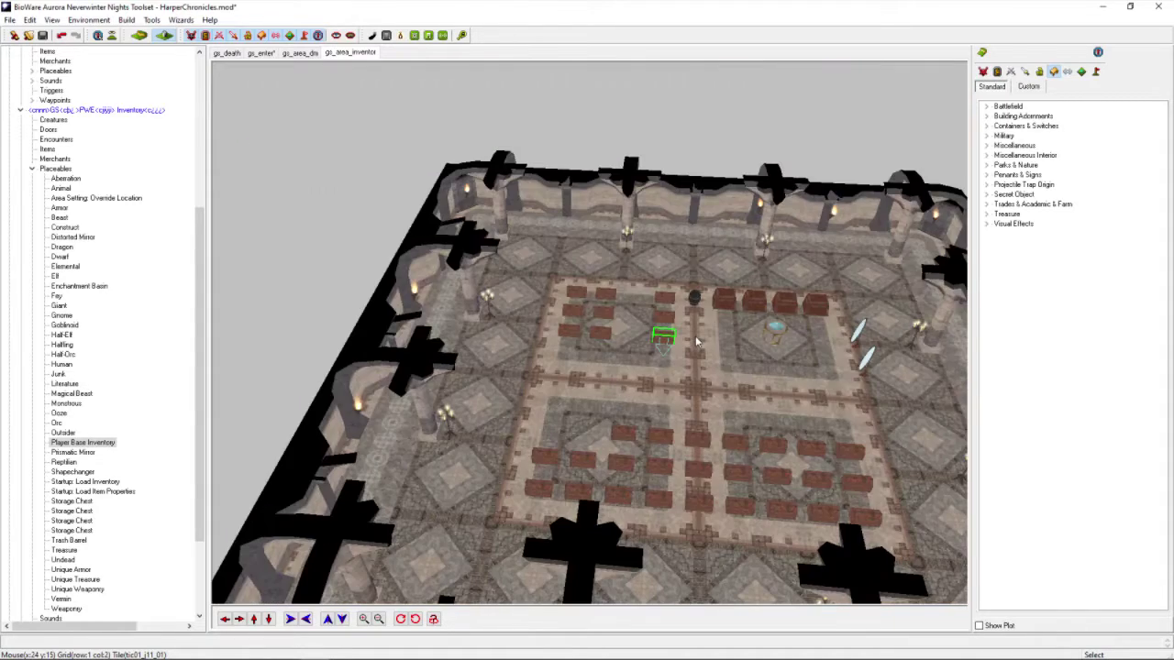
{"action": "scroll", "coordinate": [695, 342], "scroll_direction": "up", "scroll_amount": 5}
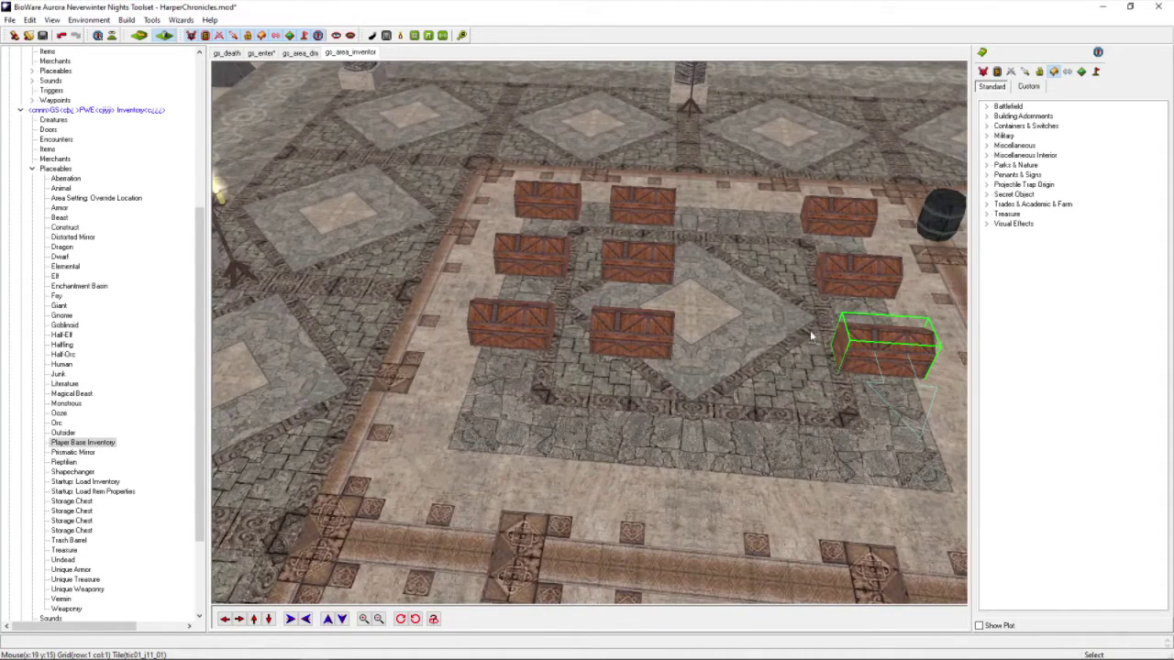
- Compare the Treasure, Weaponry and Junk chests by selecting each one, then clear the selection
{"action": "left_click", "coordinate": [238, 619]}
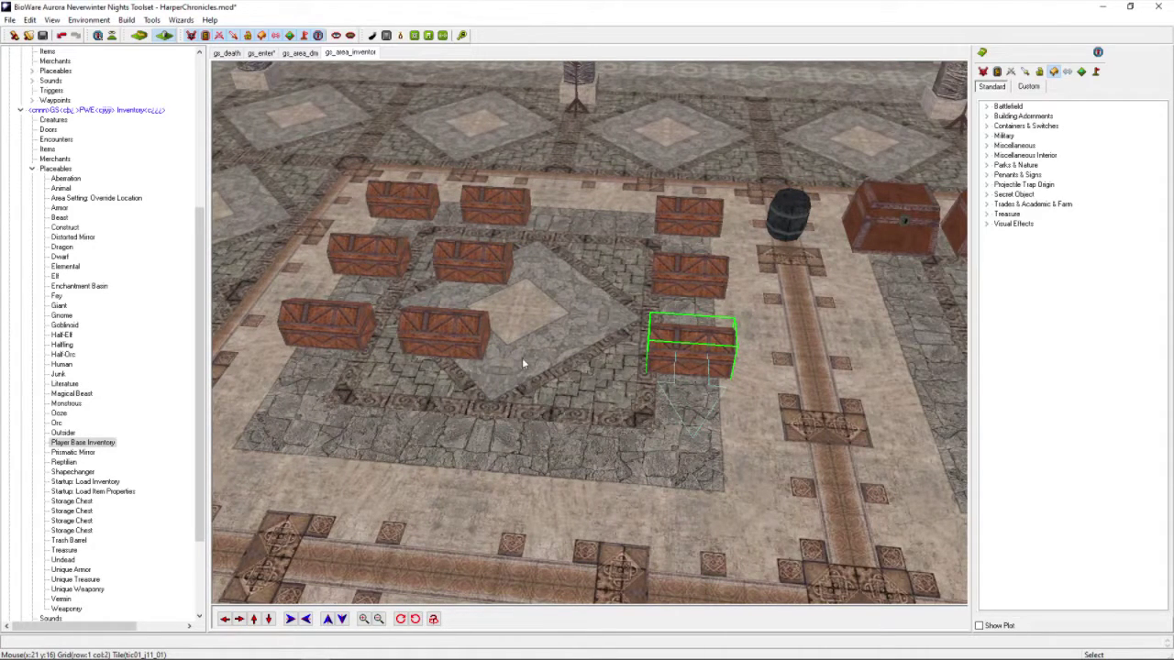
{"action": "left_click", "coordinate": [480, 356]}
{"action": "left_click", "coordinate": [482, 264]}
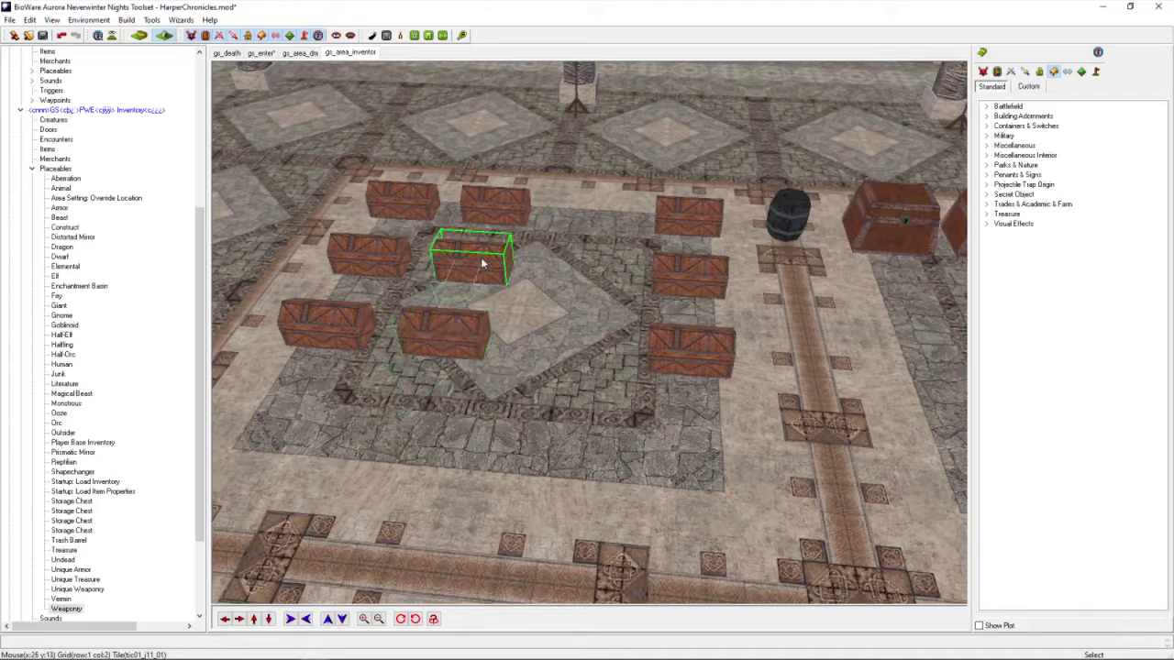
{"action": "left_click", "coordinate": [667, 271]}
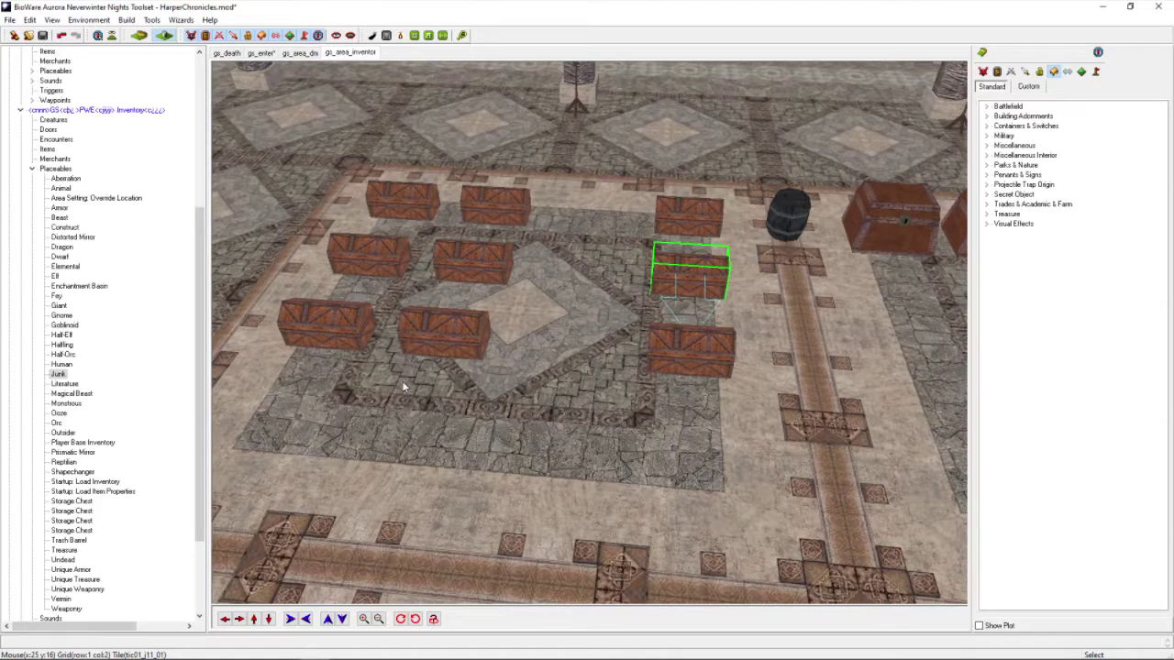
{"action": "left_click", "coordinate": [481, 344]}
{"action": "left_click", "coordinate": [498, 415]}
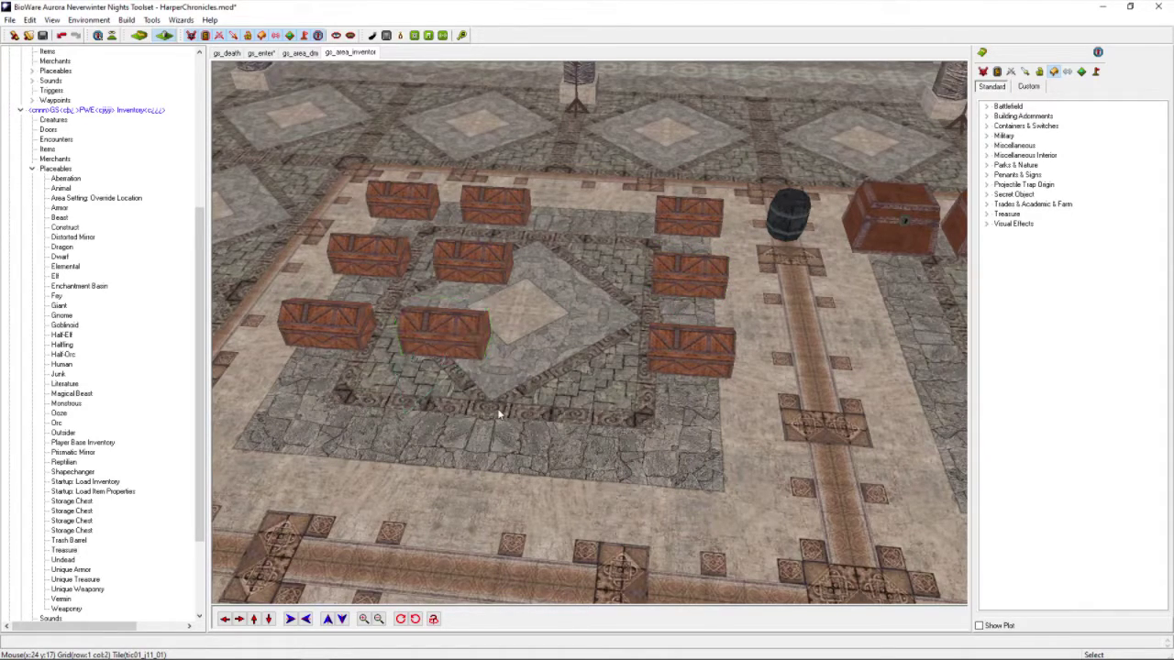
- Inspect the basic properties of the Treasure chest and close them without changes
{"action": "left_click", "coordinate": [463, 345]}
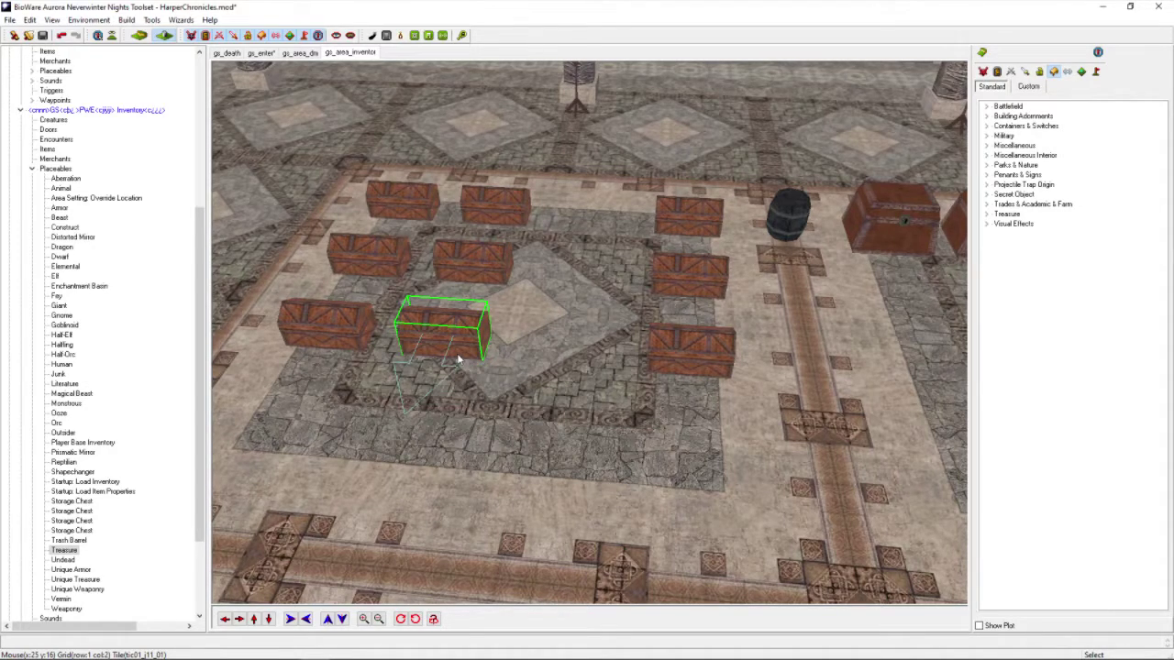
{"action": "left_click", "coordinate": [448, 408]}
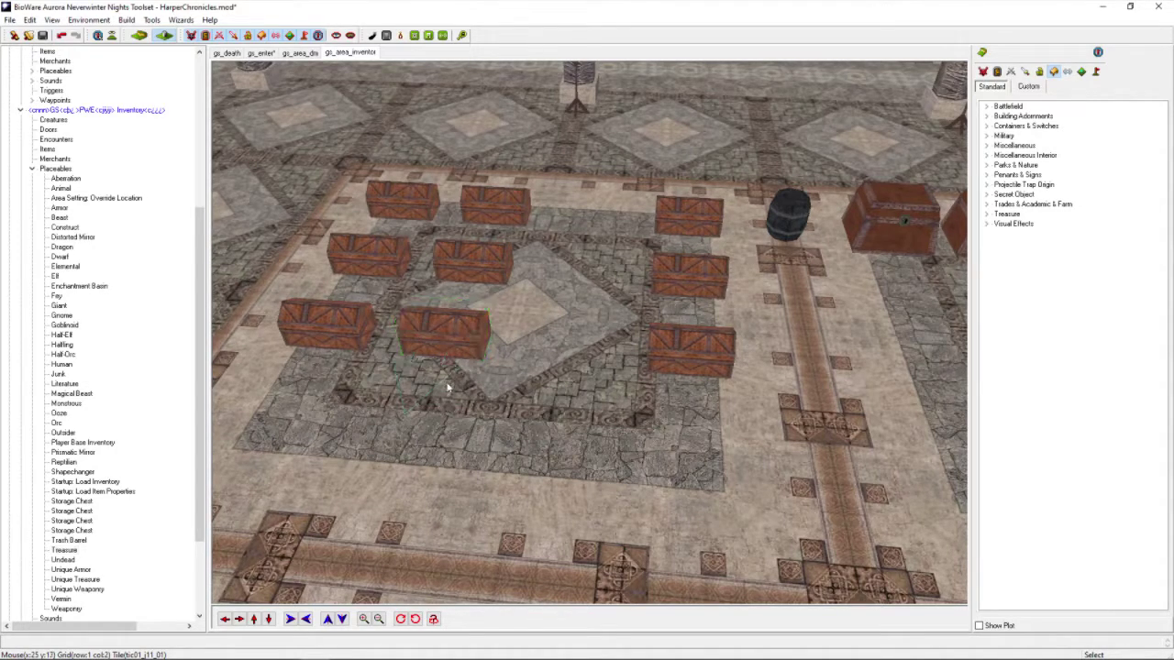
{"action": "double_click", "coordinate": [450, 336]}
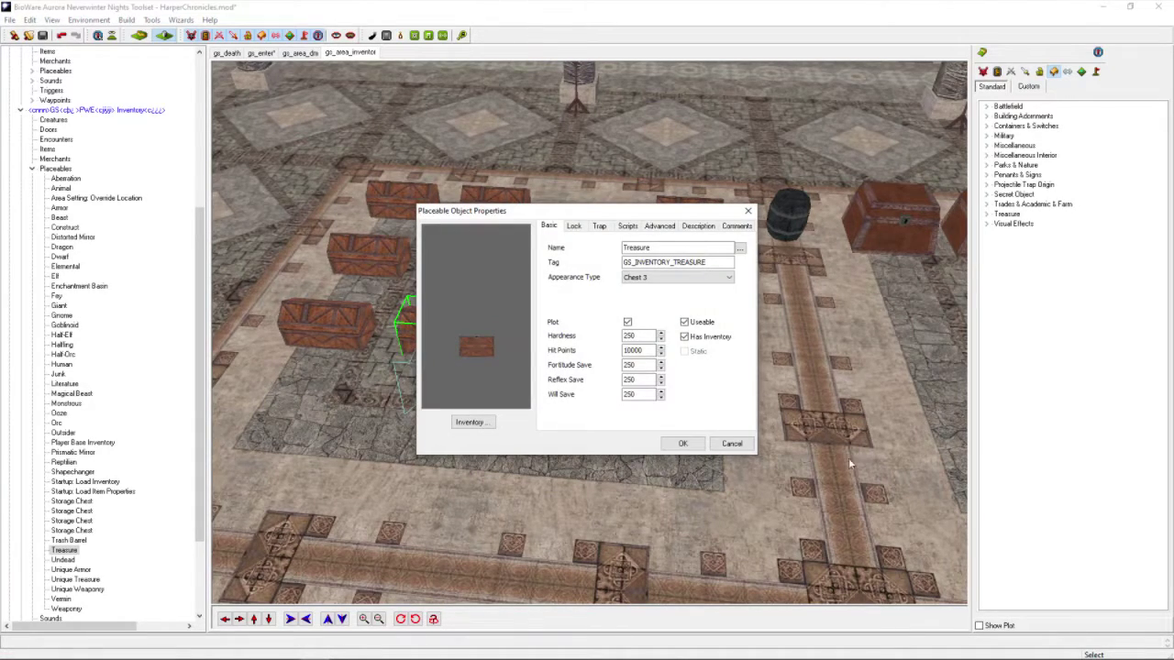
{"action": "left_click", "coordinate": [732, 444]}
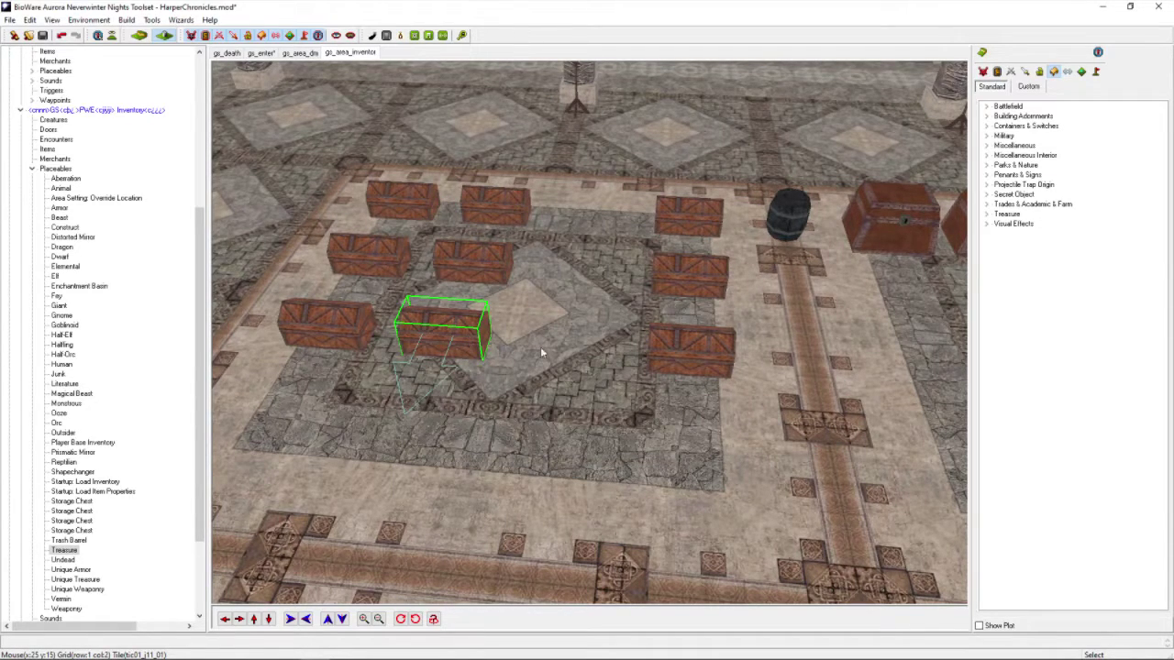
- Identify the Enchantment Basin, the Prismatic Mirror and the Distorted Mirror beside the storage chests by selecting each one
{"action": "left_click", "coordinate": [238, 619]}
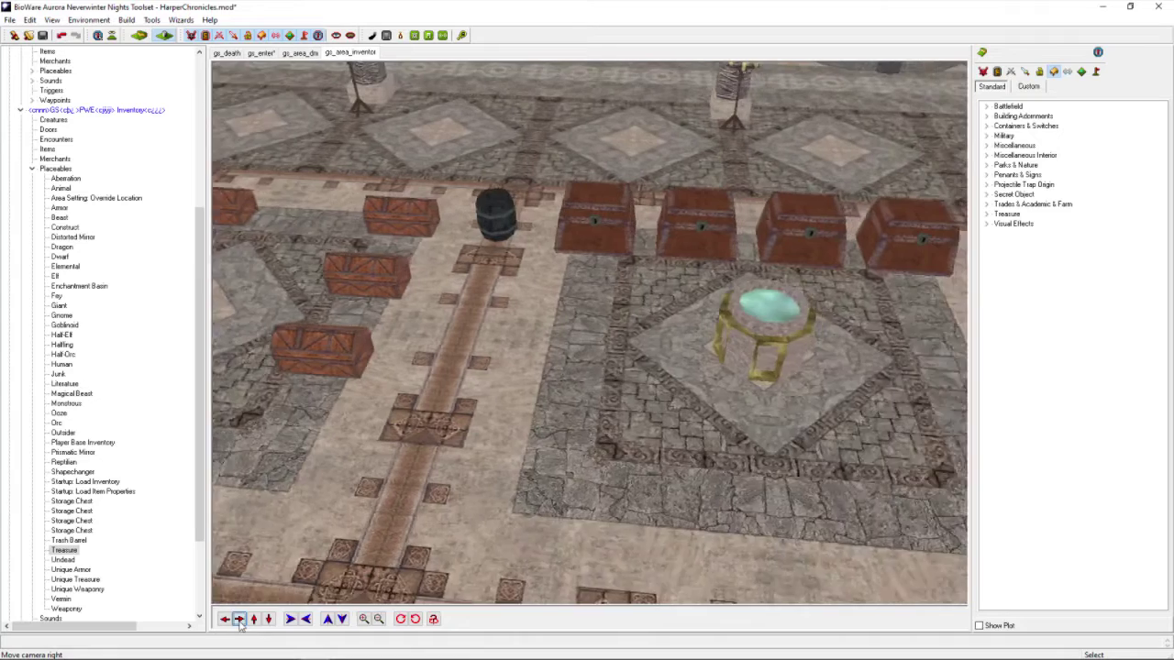
{"action": "left_click", "coordinate": [238, 619]}
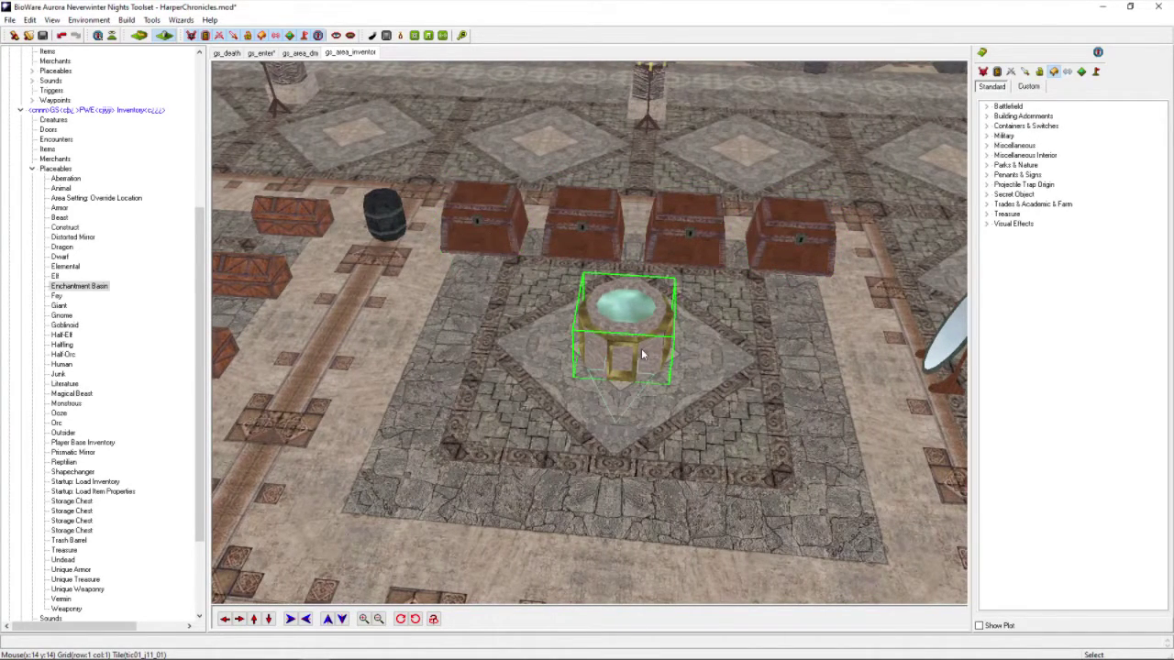
{"action": "scroll", "coordinate": [718, 410], "scroll_direction": "down", "scroll_amount": 3}
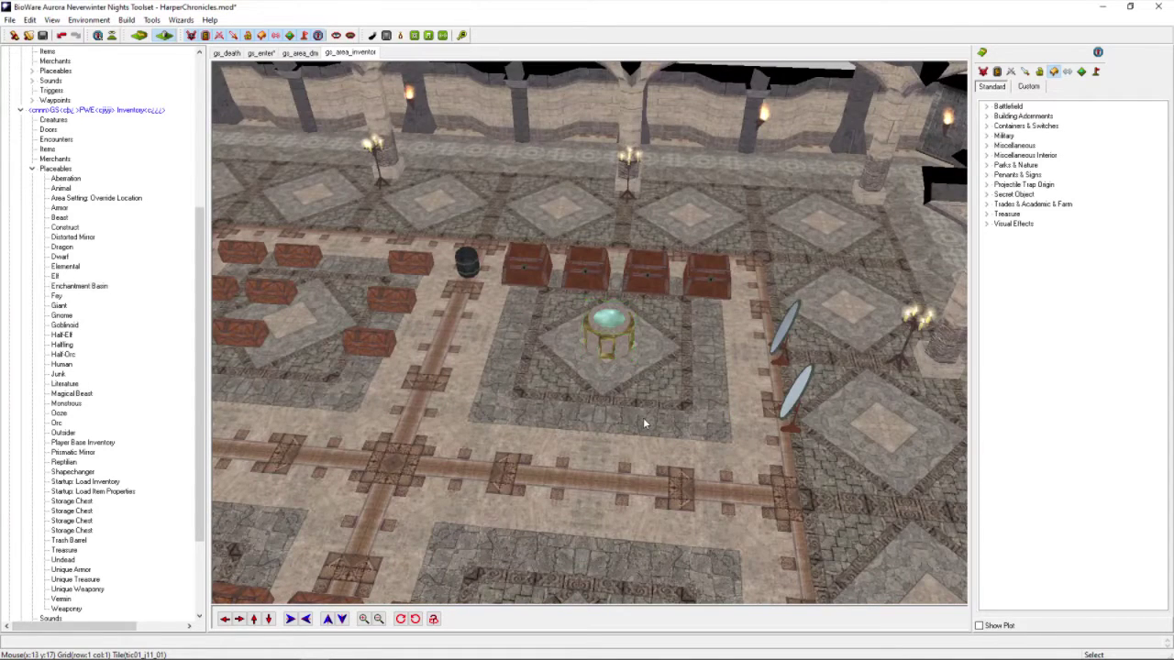
{"action": "middle_click_drag", "start_coordinate": [643, 417], "coordinate": [621, 226]}
{"action": "left_click", "coordinate": [653, 226]}
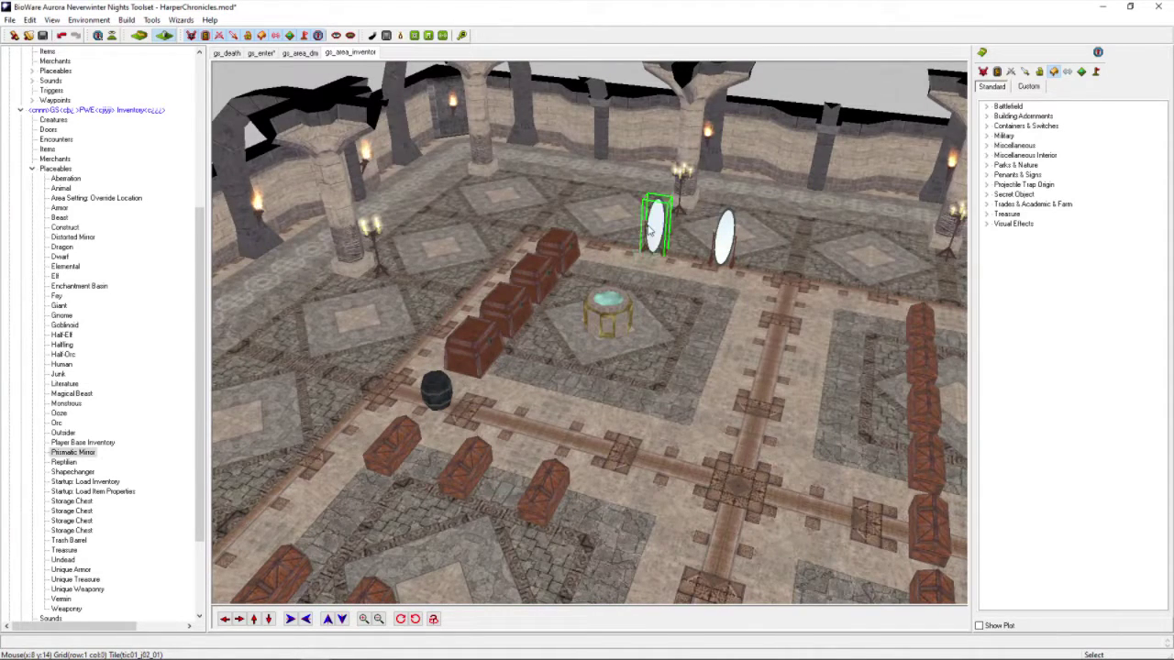
{"action": "left_click", "coordinate": [712, 250]}
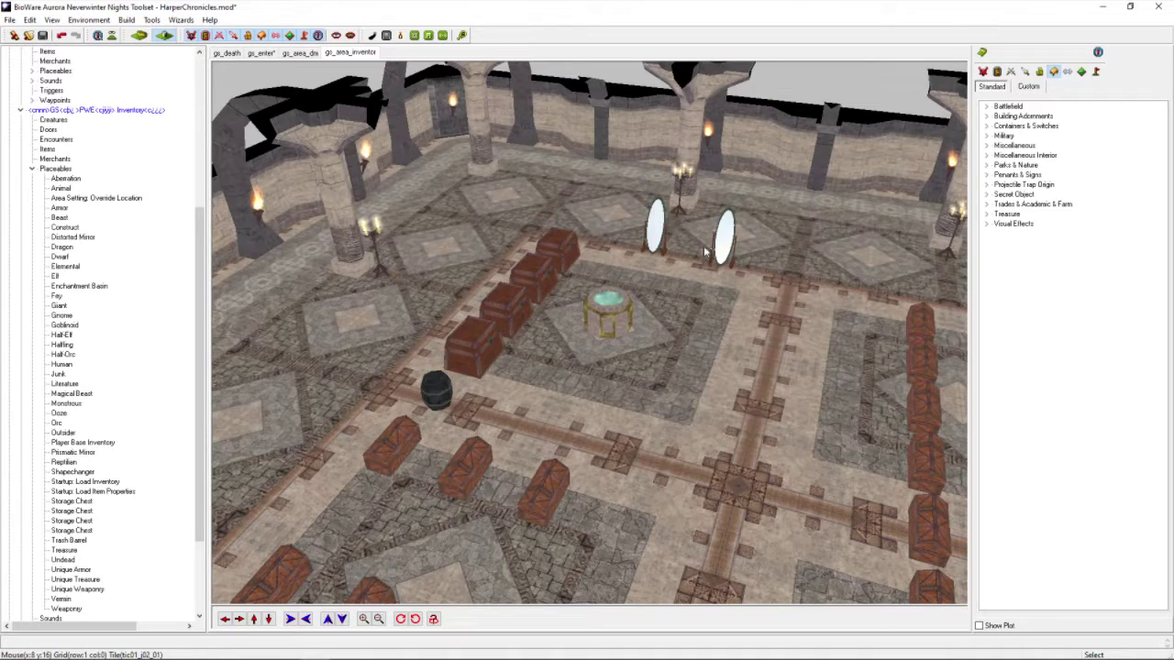
{"action": "left_click", "coordinate": [727, 256]}
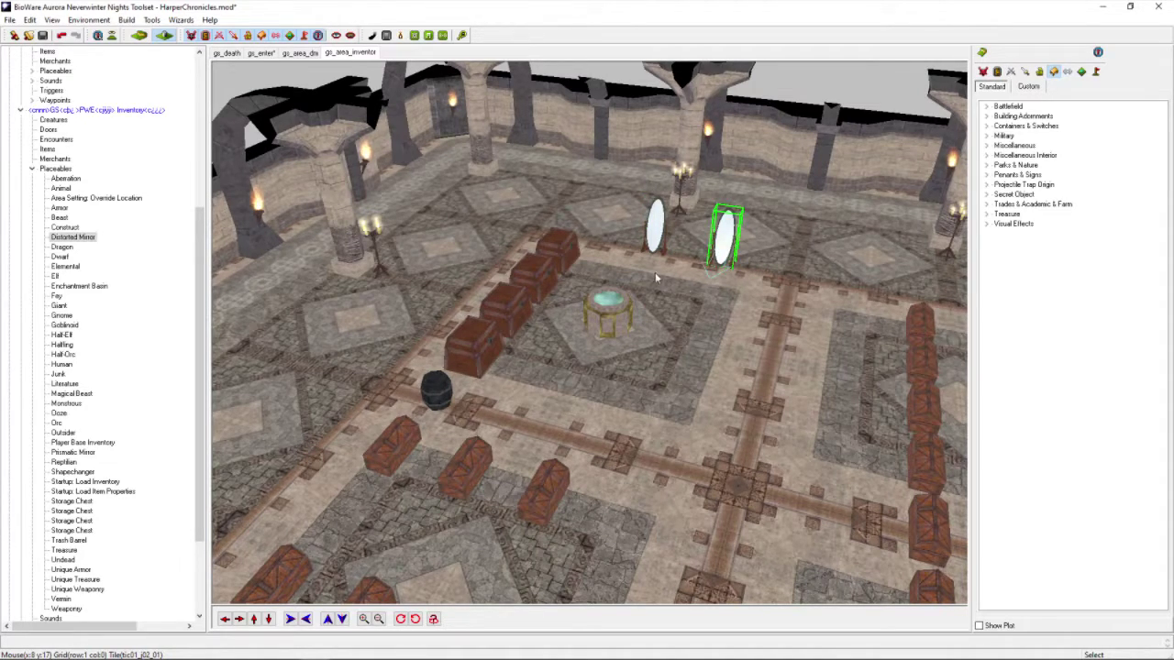
- Reselect the Enchantment Basin and then both mirrors to compare them, and clear the selection
{"action": "left_click", "coordinate": [619, 318]}
{"action": "left_click", "coordinate": [682, 342]}
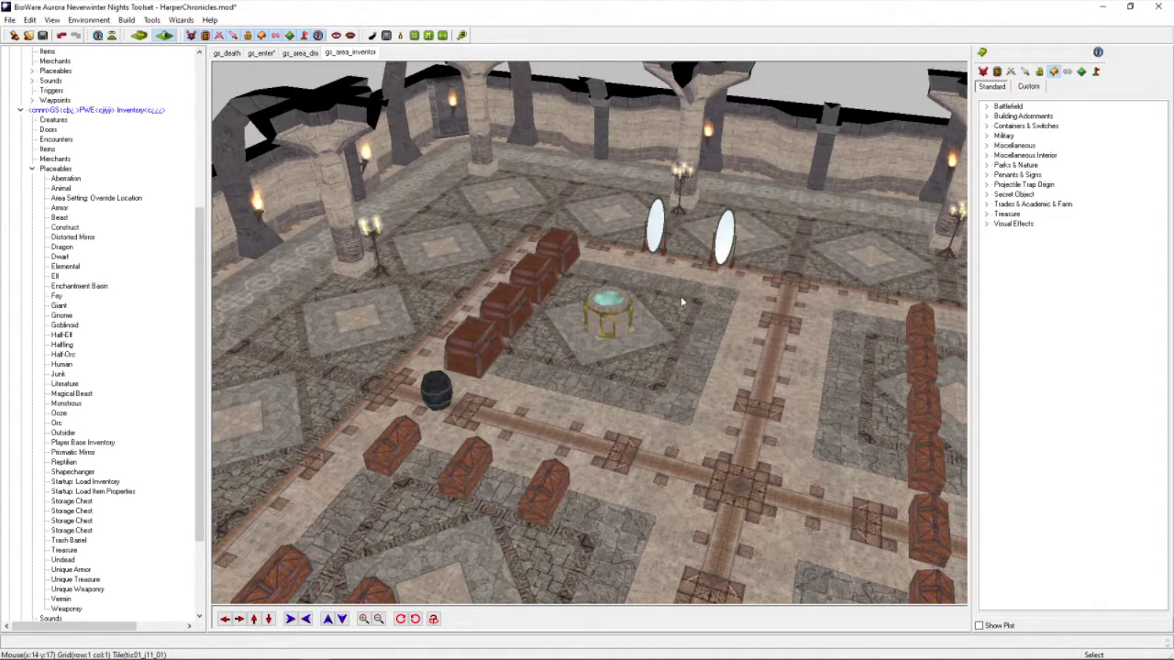
{"action": "left_click", "coordinate": [605, 327]}
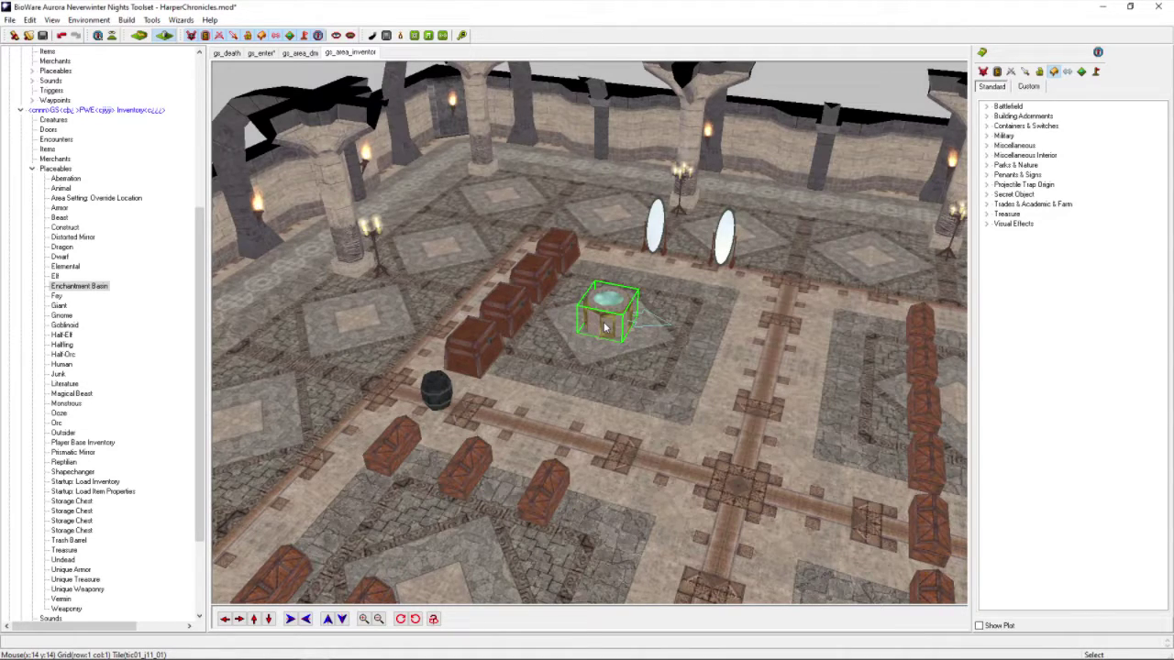
{"action": "left_click", "coordinate": [703, 334]}
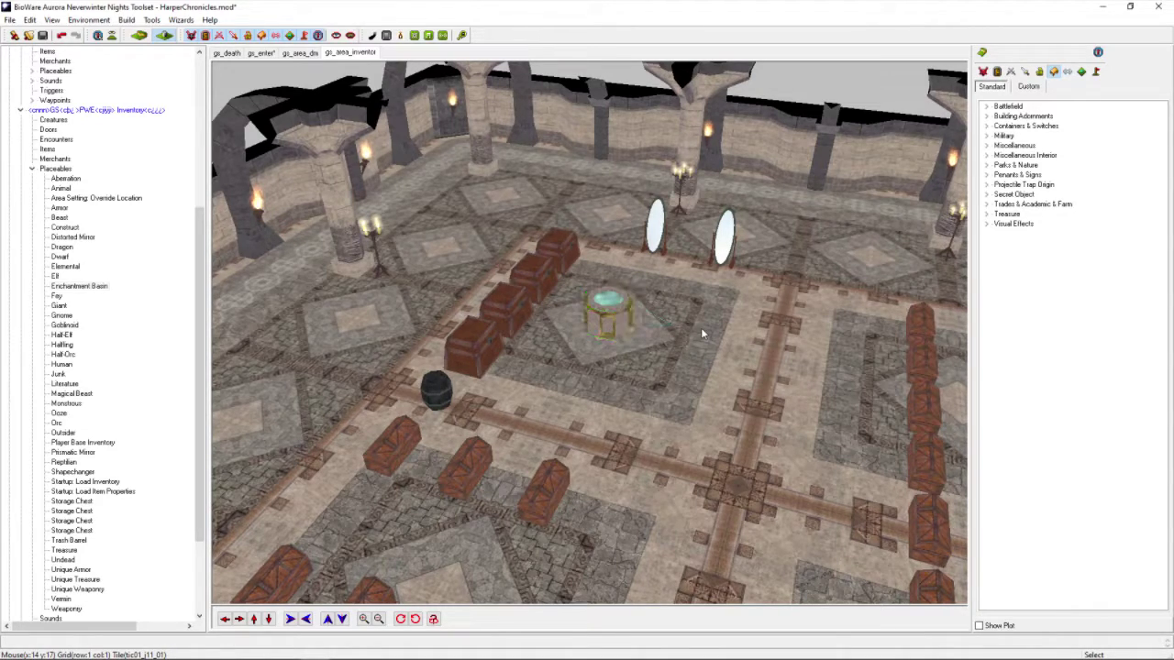
{"action": "left_click", "coordinate": [659, 246]}
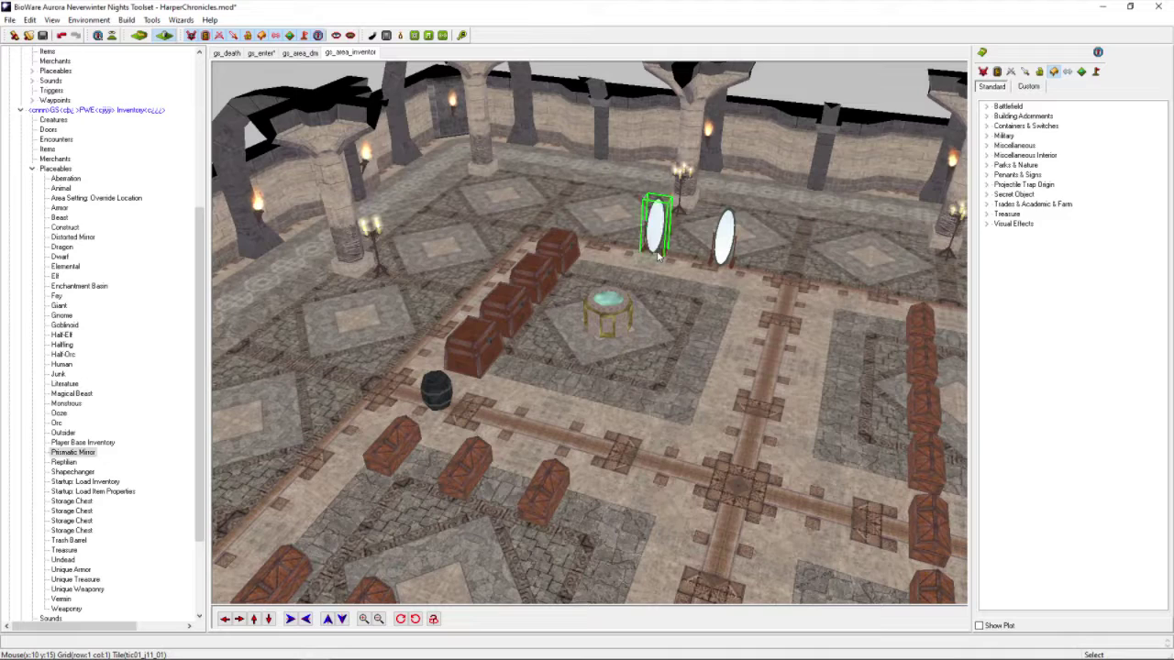
{"action": "left_click", "coordinate": [721, 263]}
{"action": "left_click", "coordinate": [726, 288]}
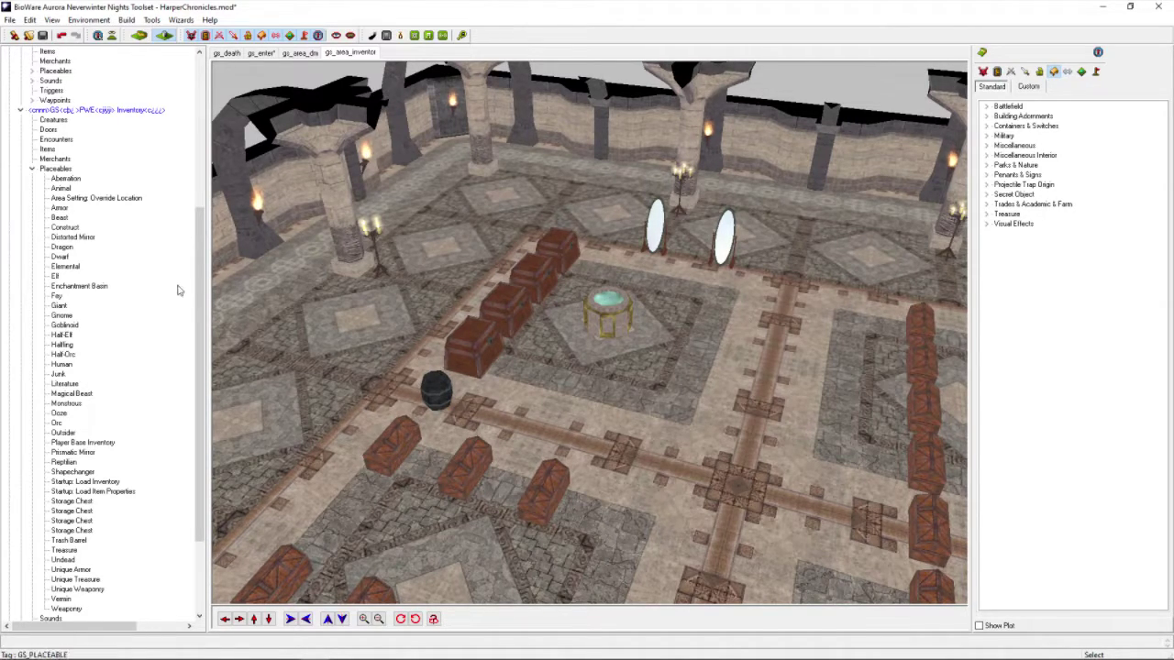
- Collapse the Inventory area in the module tree and open the Trade area for viewing
{"action": "scroll", "coordinate": [116, 244], "scroll_direction": "up", "scroll_amount": 9}
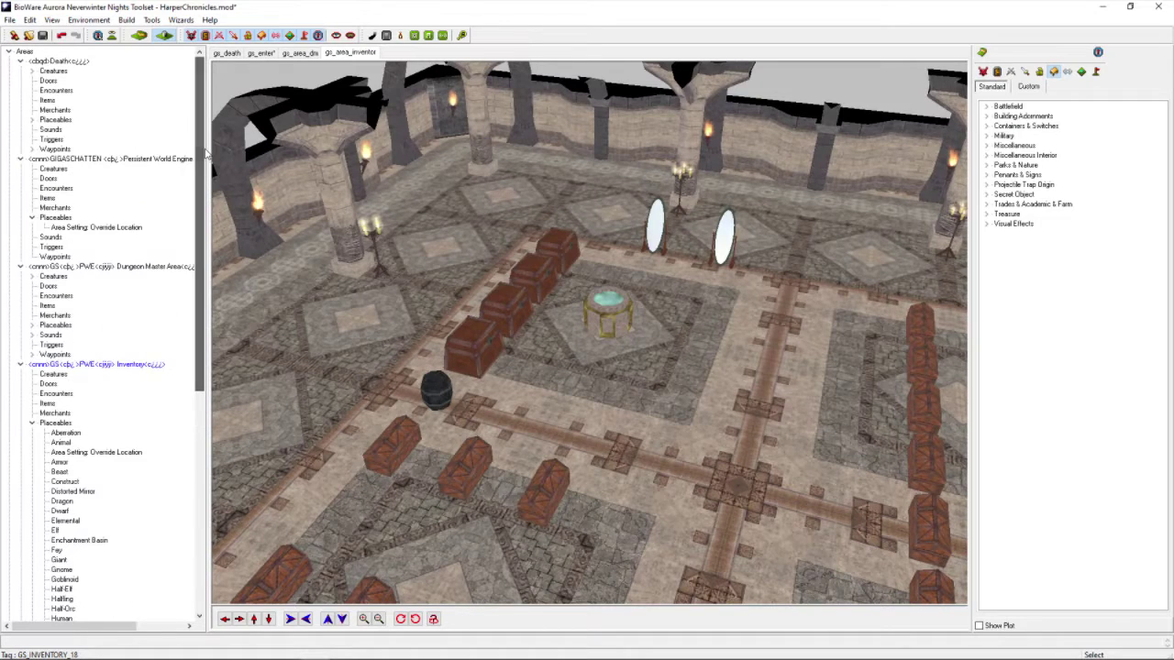
{"action": "left_click", "coordinate": [20, 364]}
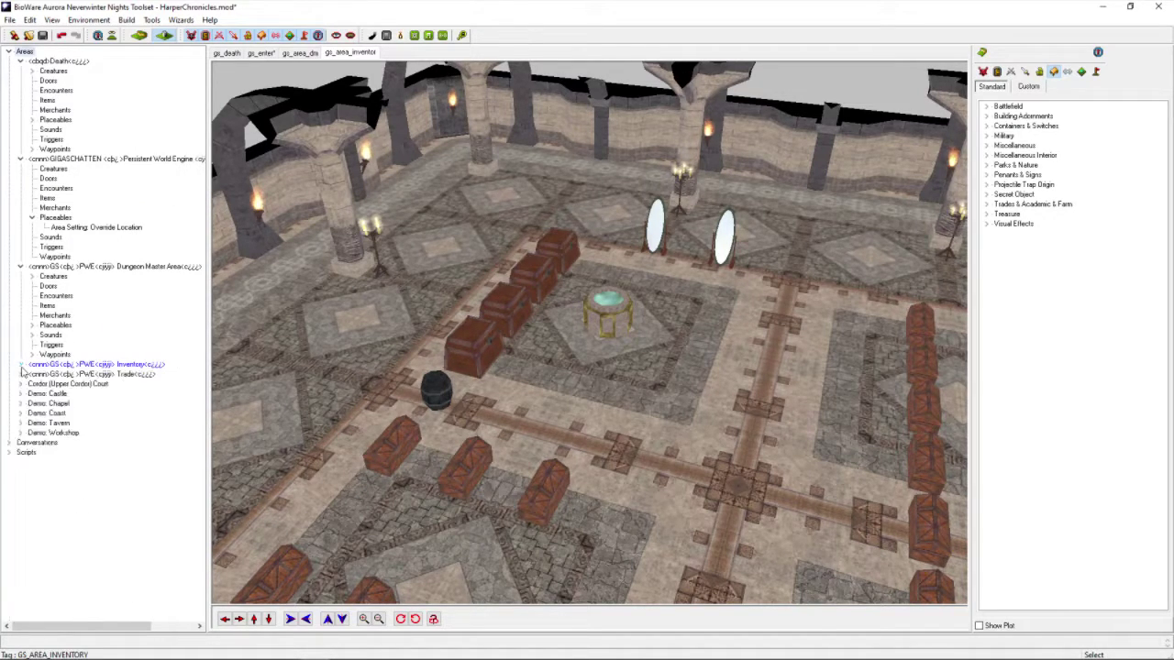
{"action": "double_click", "coordinate": [90, 374]}
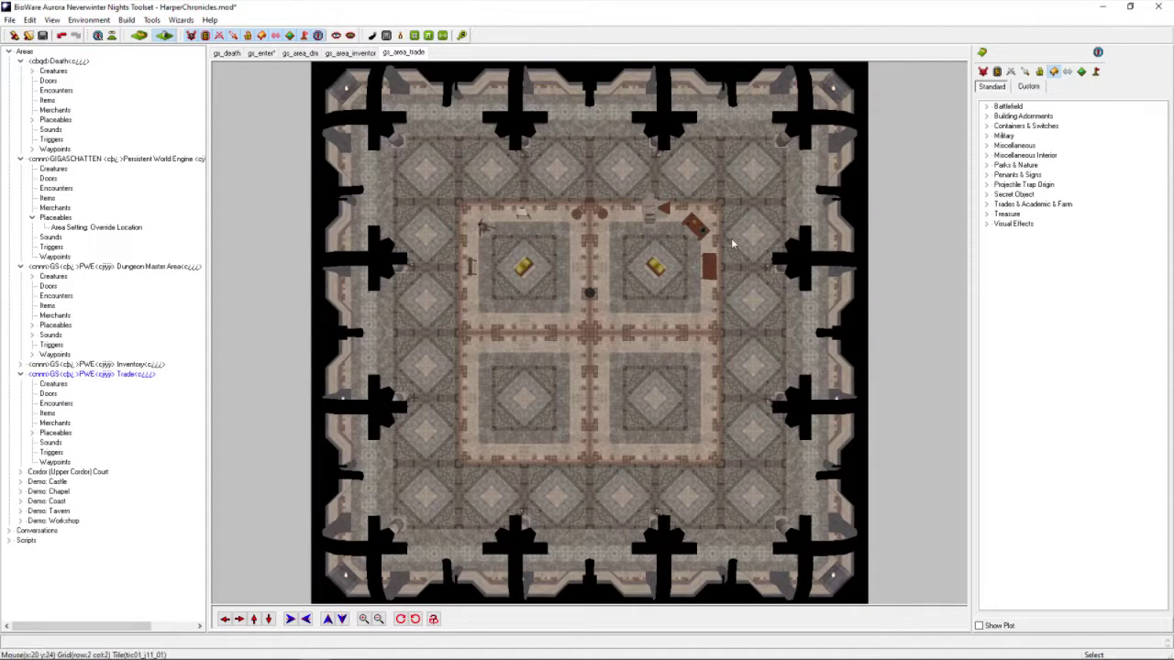
- Examine the Trade area's lecterns, furnace and worktables from close up and from an angled overview
{"action": "scroll", "coordinate": [608, 329], "scroll_direction": "up", "scroll_amount": 3}
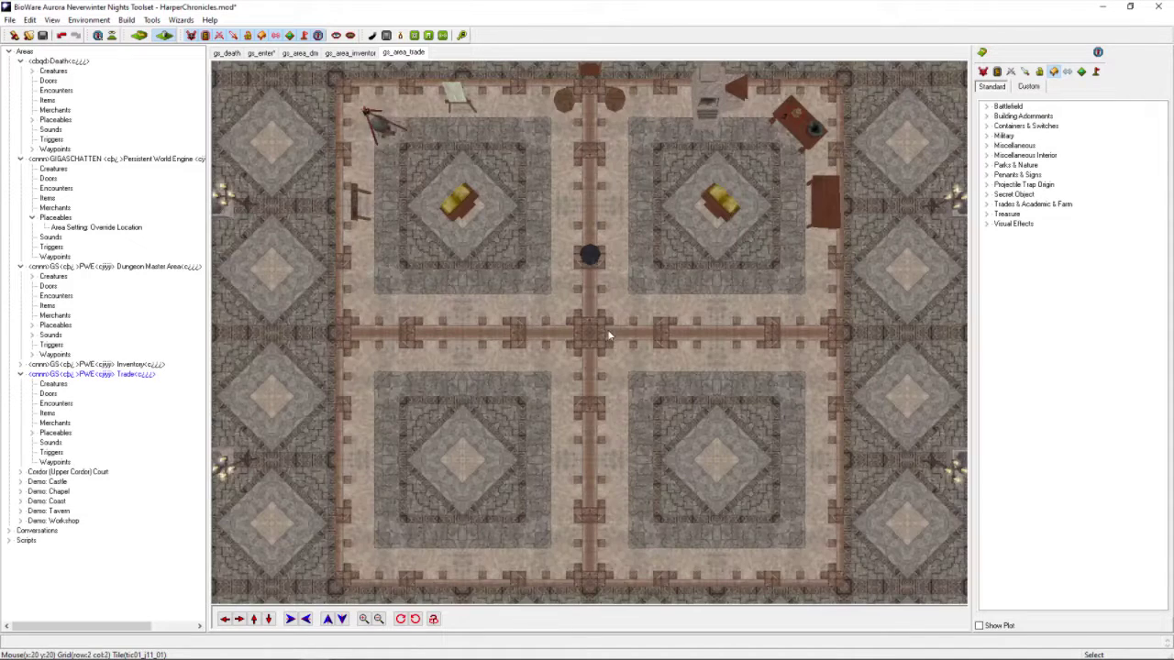
{"action": "middle_click_drag", "start_coordinate": [608, 329], "coordinate": [694, 219]}
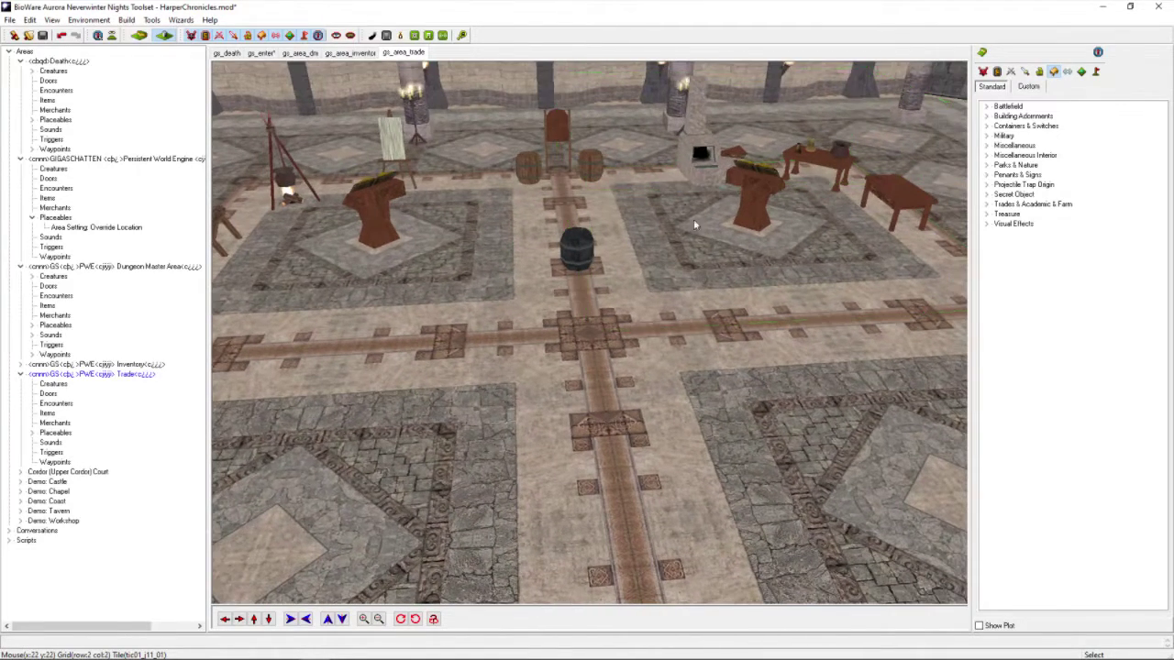
{"action": "middle_click_drag", "start_coordinate": [400, 333], "coordinate": [417, 330]}
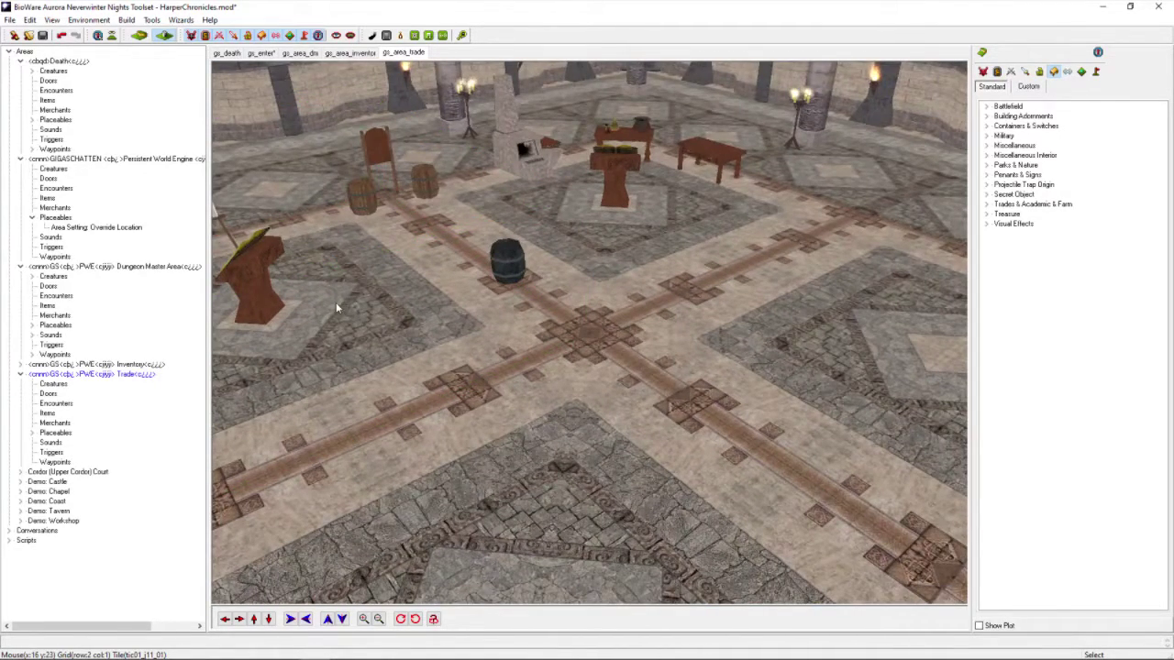
{"action": "left_click", "coordinate": [254, 620]}
{"action": "left_click", "coordinate": [254, 620]}
{"action": "left_click", "coordinate": [254, 620]}
{"action": "left_click", "coordinate": [254, 620]}
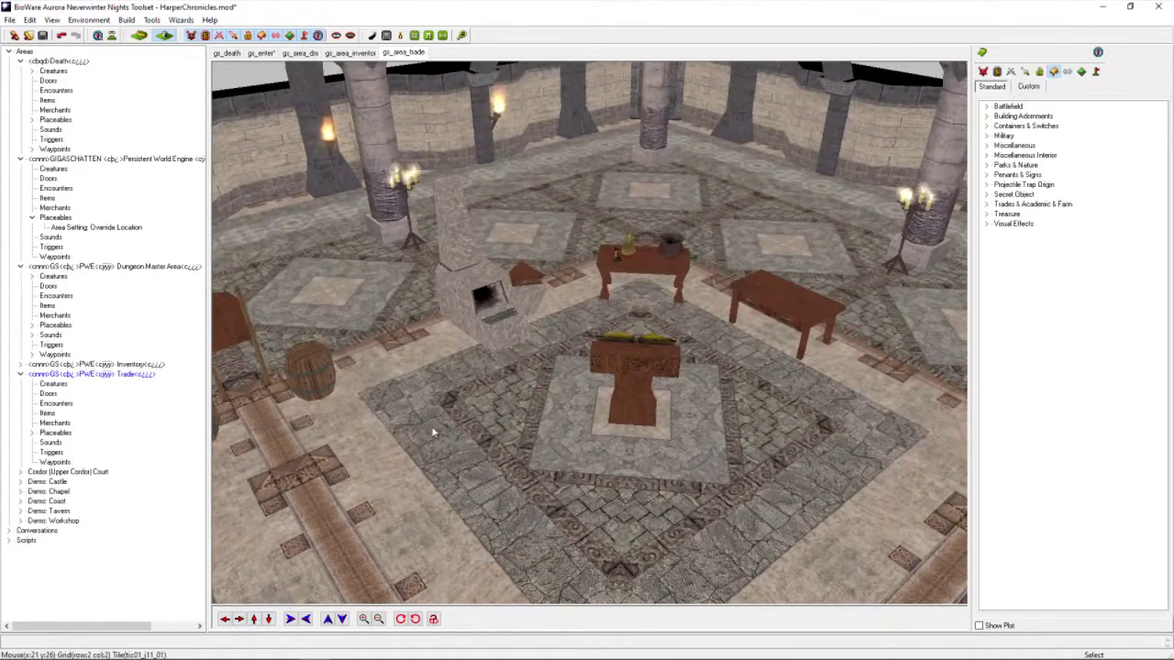
{"action": "scroll", "coordinate": [495, 370], "scroll_direction": "down", "scroll_amount": 5}
{"action": "scroll", "coordinate": [495, 364], "scroll_direction": "up", "scroll_amount": 5}
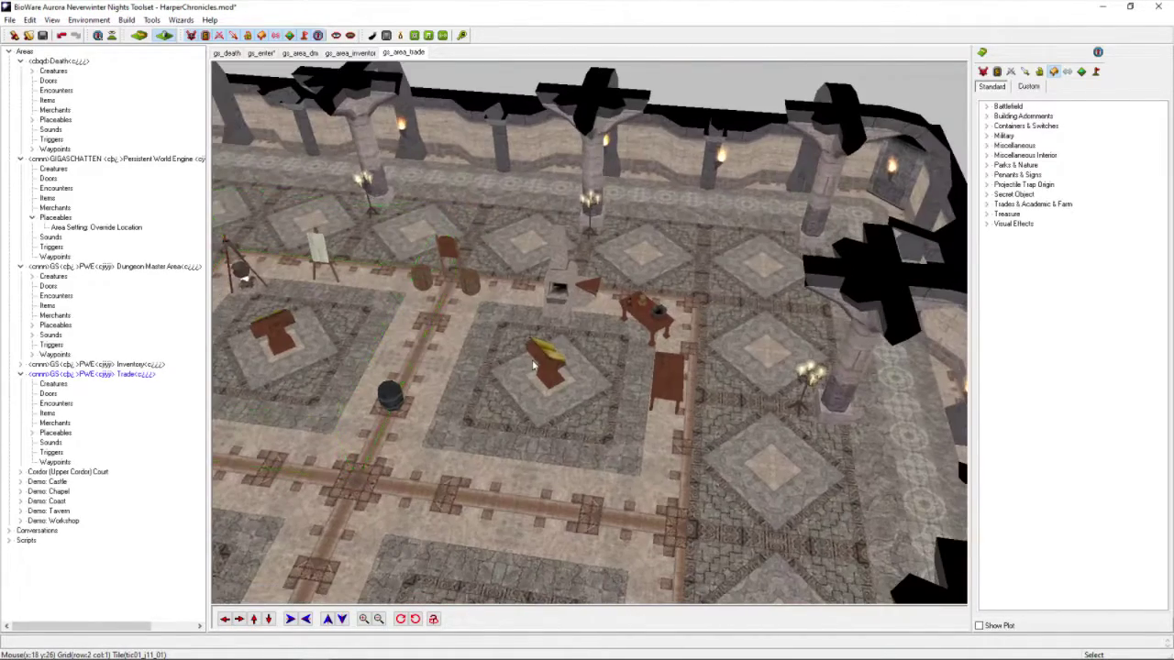
- Identify the Tailoring, easel and Cooking workstations, the Trade System: Create Product chair and the Trash Barrel, then clear the selection
{"action": "left_click", "coordinate": [672, 372]}
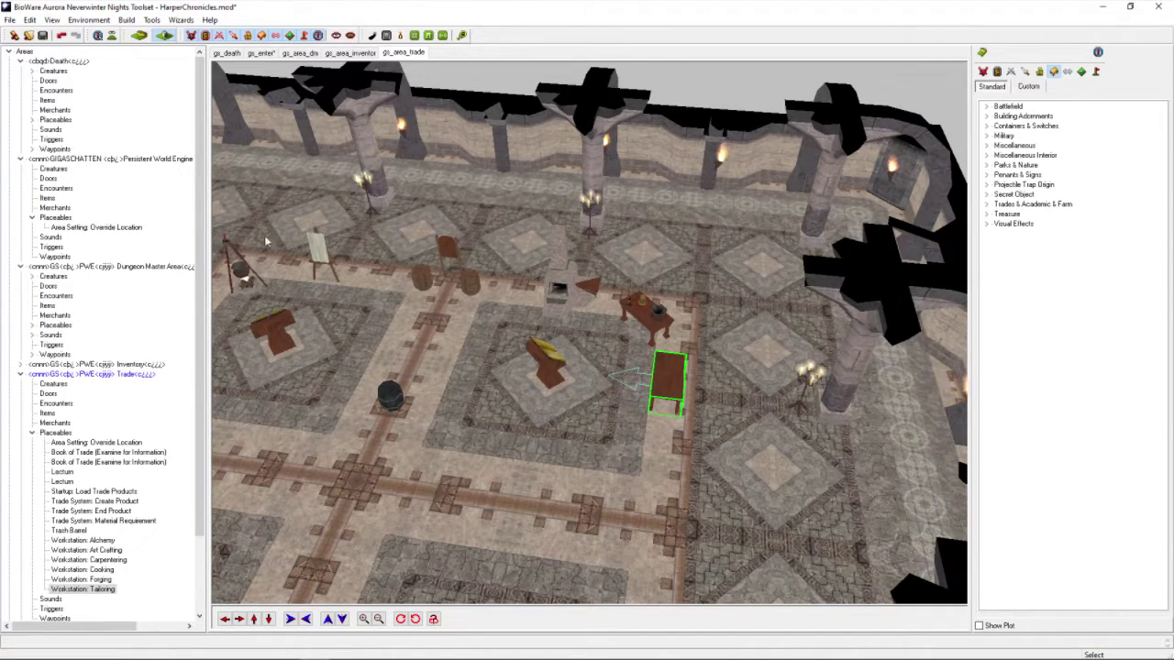
{"action": "left_click", "coordinate": [328, 266]}
{"action": "left_click", "coordinate": [246, 272]}
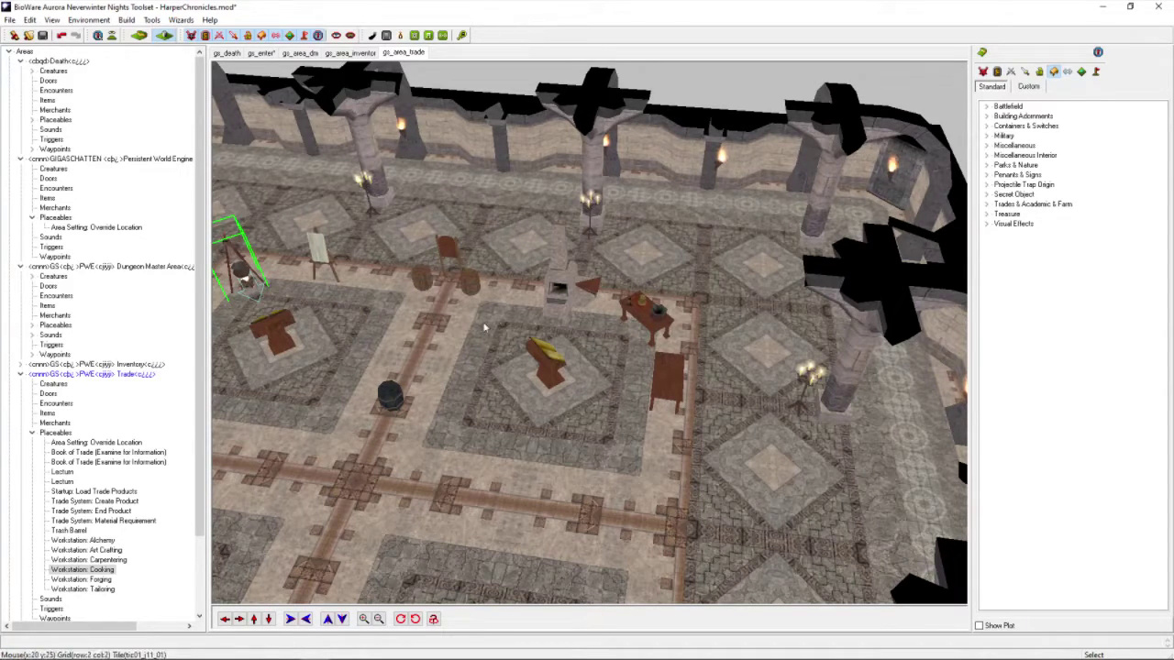
{"action": "left_click", "coordinate": [443, 246]}
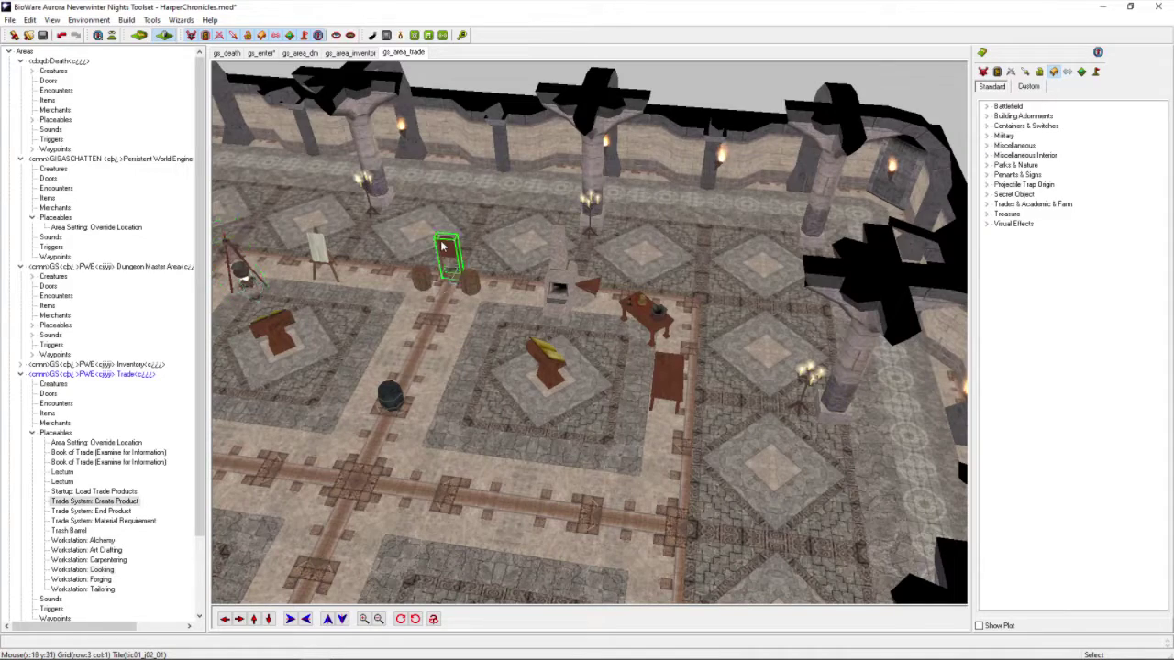
{"action": "left_click", "coordinate": [404, 400]}
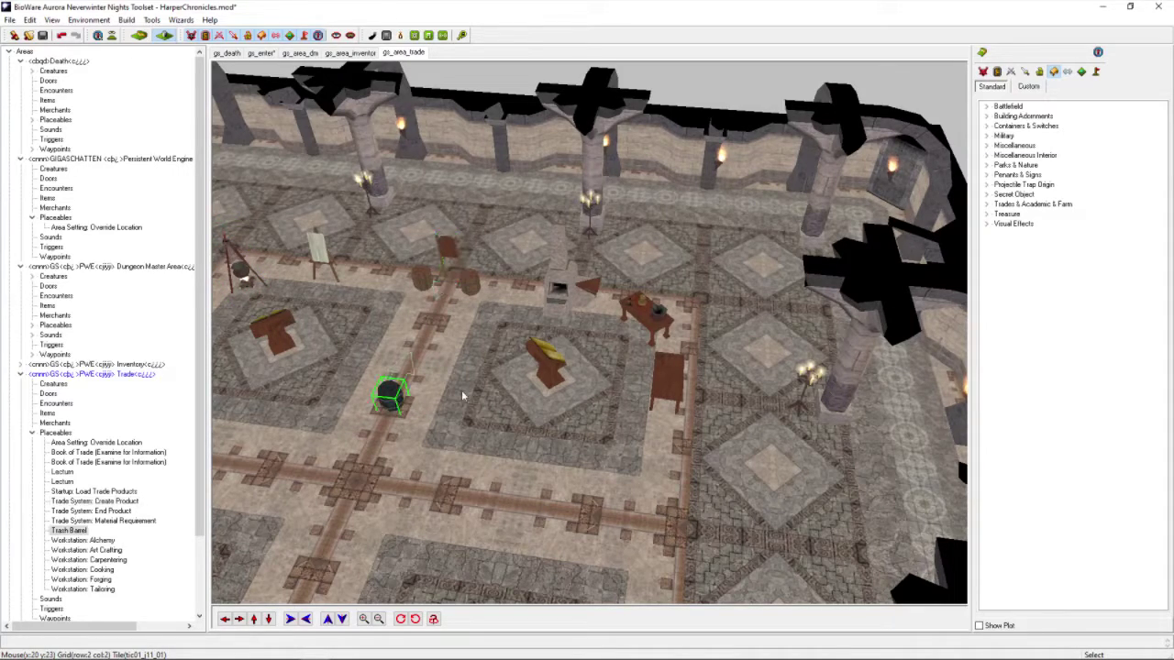
{"action": "left_click", "coordinate": [475, 314]}
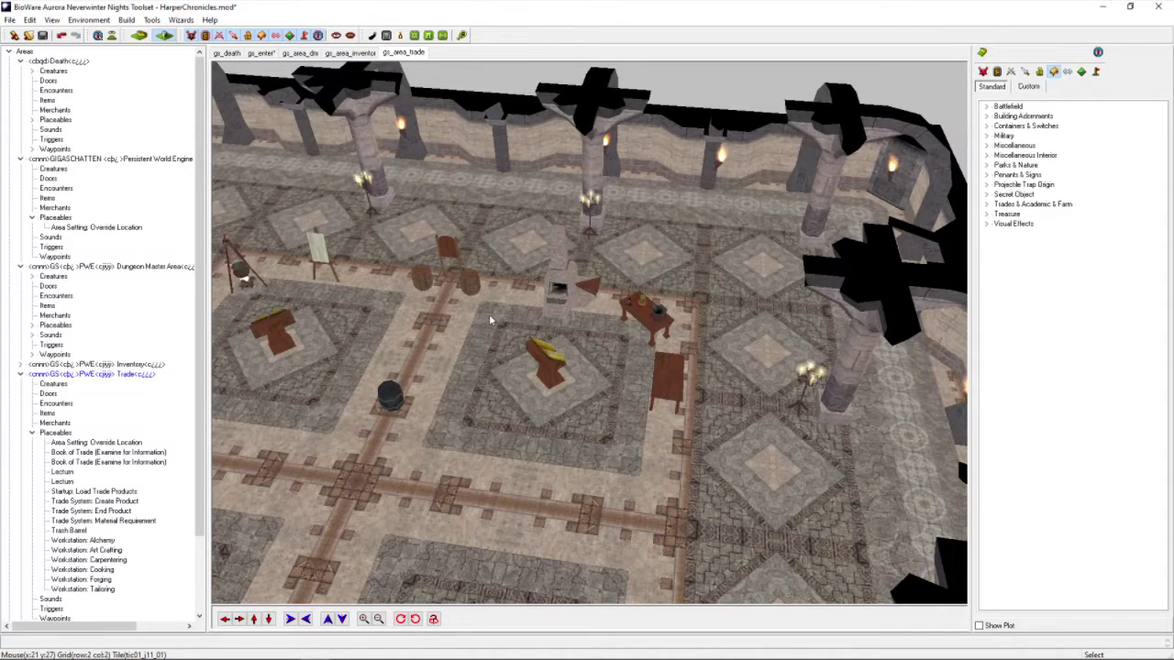
- Examine the chair with its two barrels, the whole Trade area layout and the area's list of placeables
{"action": "middle_click_drag", "start_coordinate": [489, 313], "coordinate": [514, 303]}
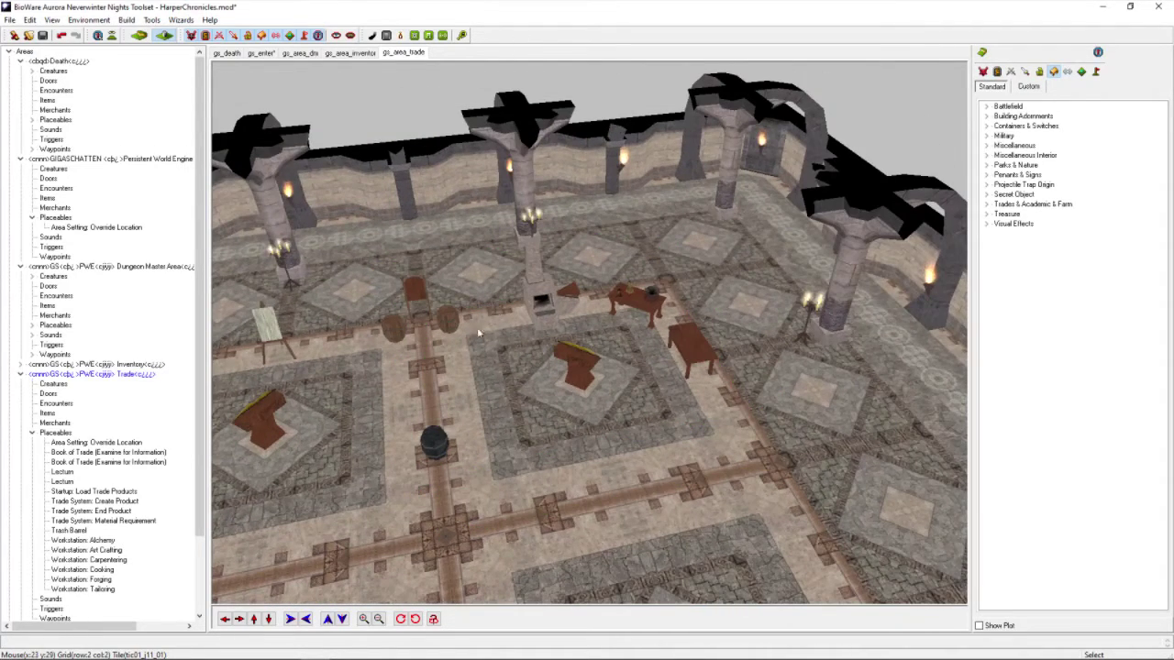
{"action": "left_click", "coordinate": [225, 619]}
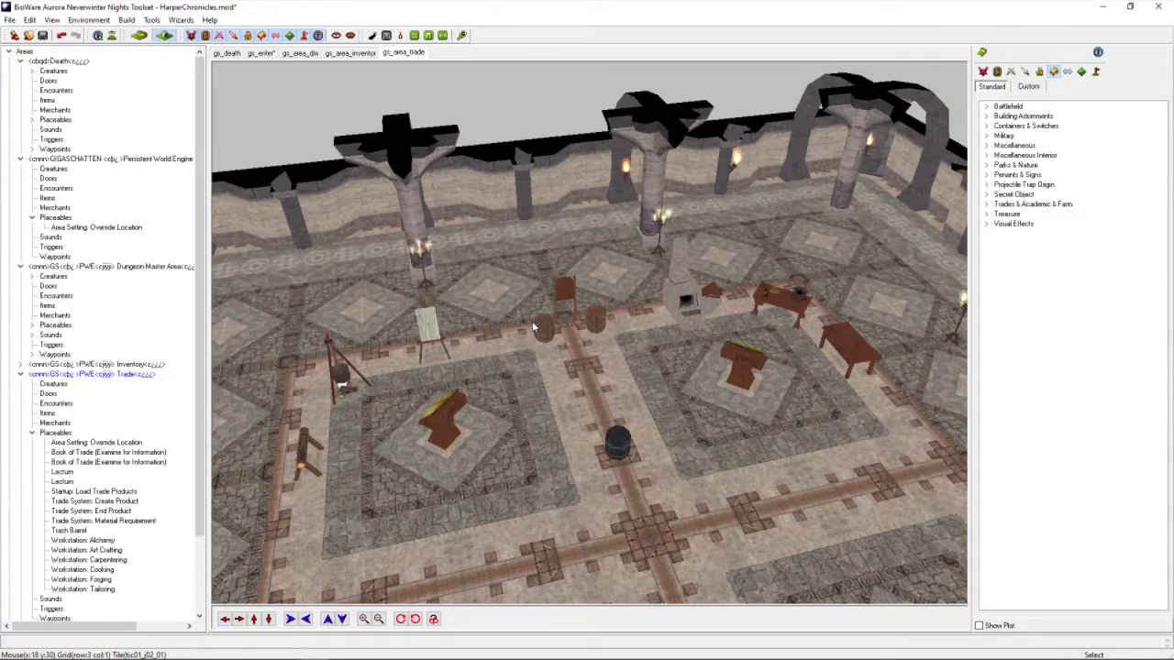
{"action": "scroll", "coordinate": [594, 396], "scroll_direction": "up", "scroll_amount": 3}
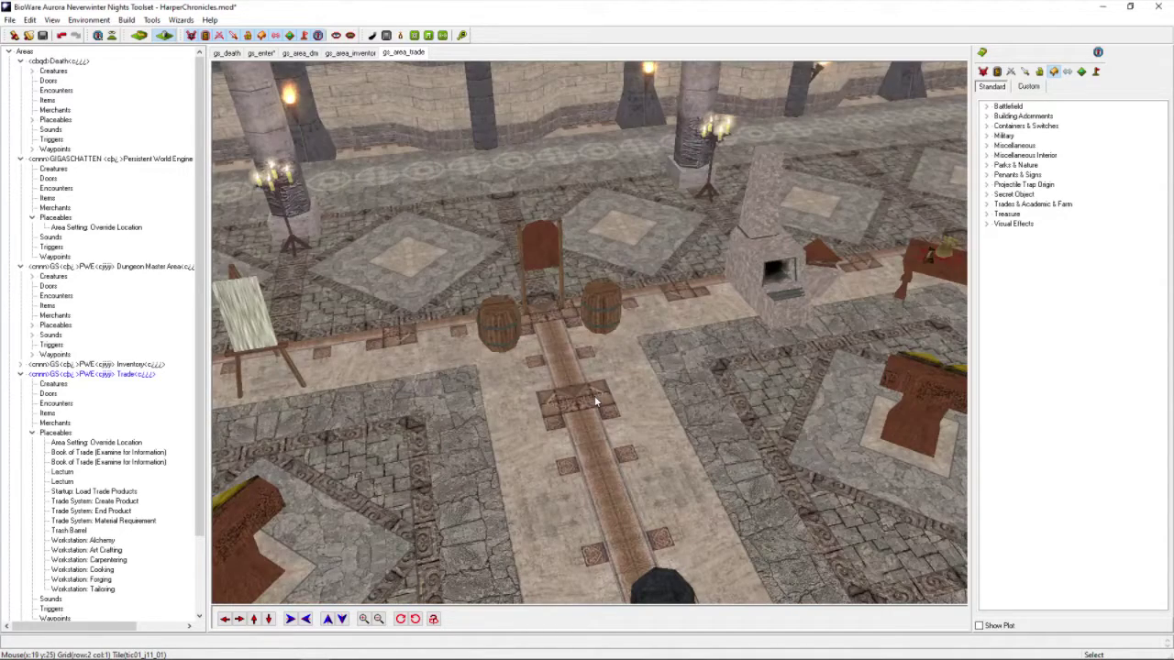
{"action": "scroll", "coordinate": [594, 395], "scroll_direction": "down", "scroll_amount": 5}
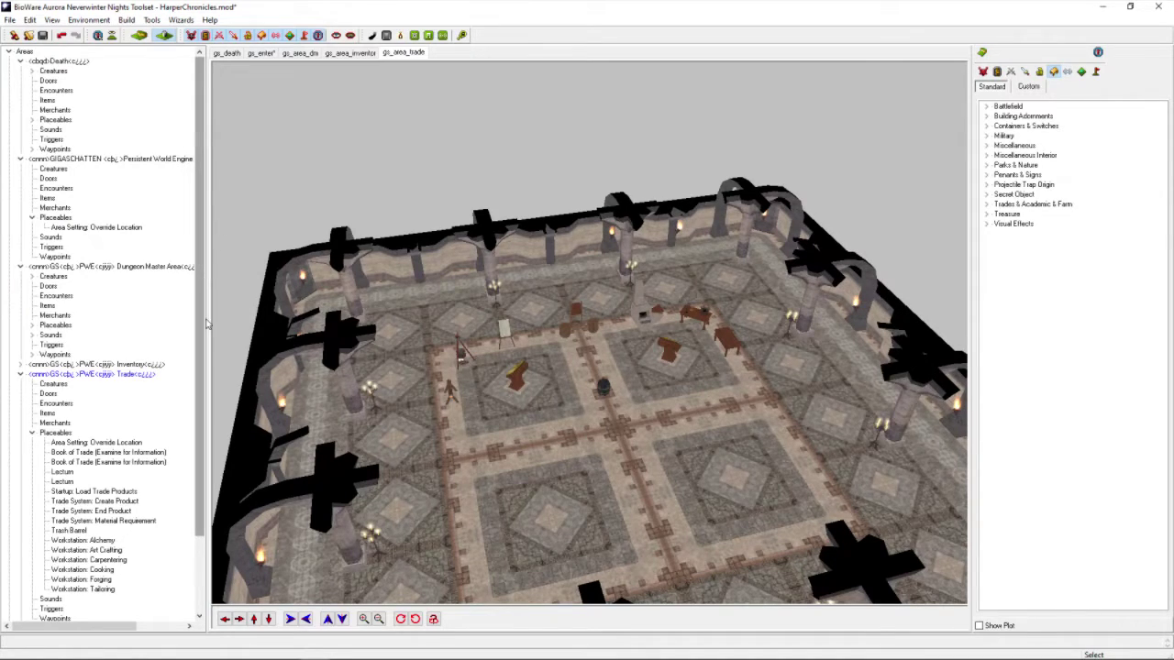
{"action": "scroll", "coordinate": [209, 312], "scroll_direction": "down", "scroll_amount": 1}
{"action": "scroll", "coordinate": [210, 282], "scroll_direction": "up", "scroll_amount": 1}
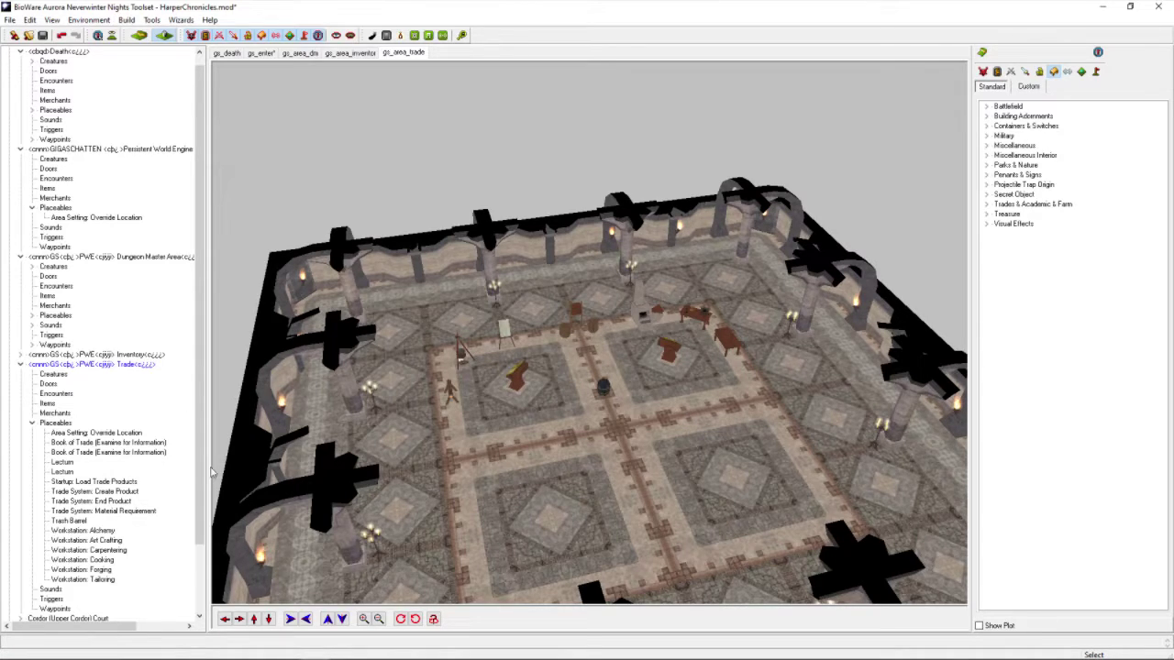
{"action": "scroll", "coordinate": [203, 486], "scroll_direction": "down", "scroll_amount": 3}
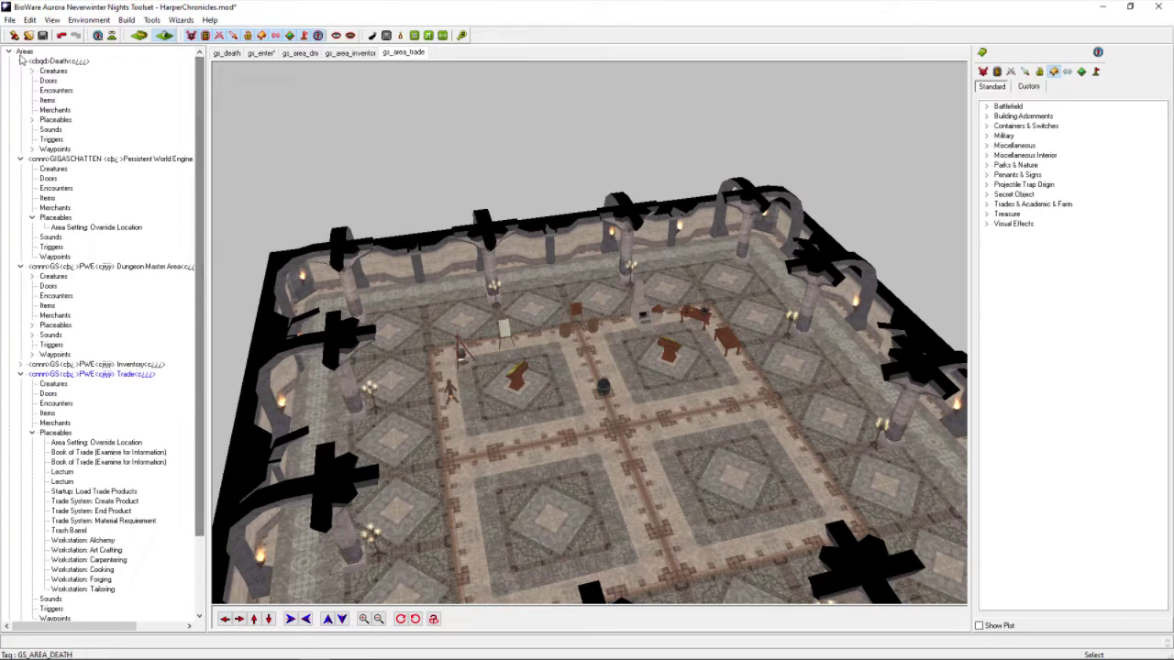
- Collapse the Death, Persistent World Engine, Dungeon Master and Trade areas in the module tree
{"action": "scroll", "coordinate": [22, 64], "scroll_direction": "up", "scroll_amount": 2}
{"action": "left_click", "coordinate": [20, 62]}
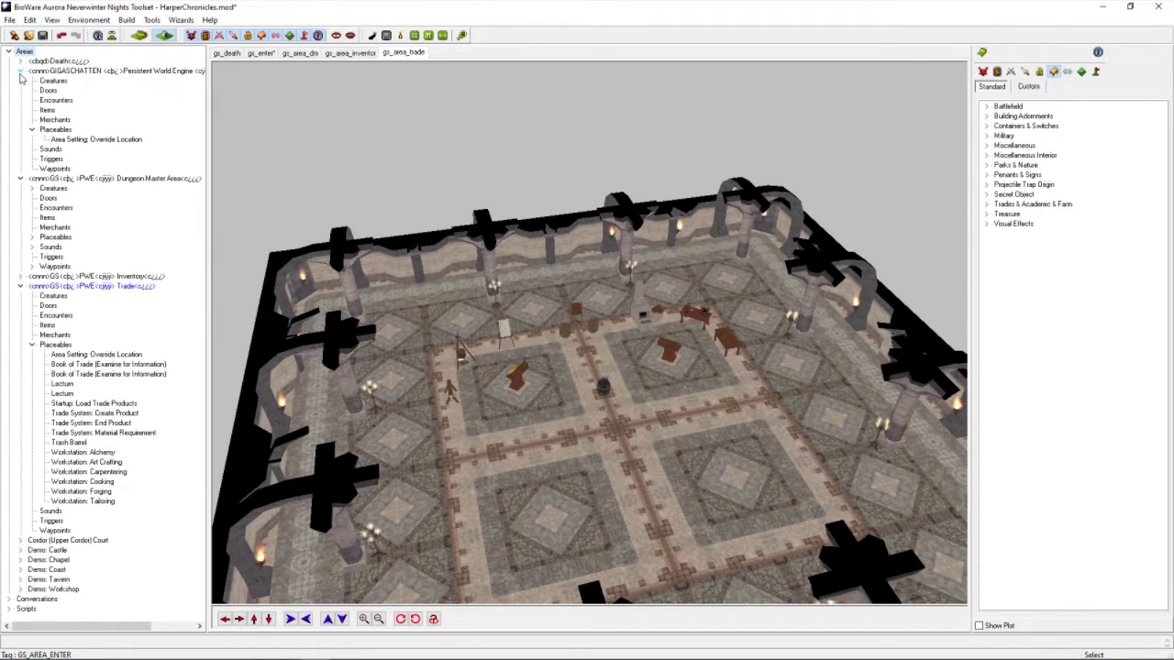
{"action": "left_click", "coordinate": [20, 71]}
{"action": "left_click", "coordinate": [20, 81]}
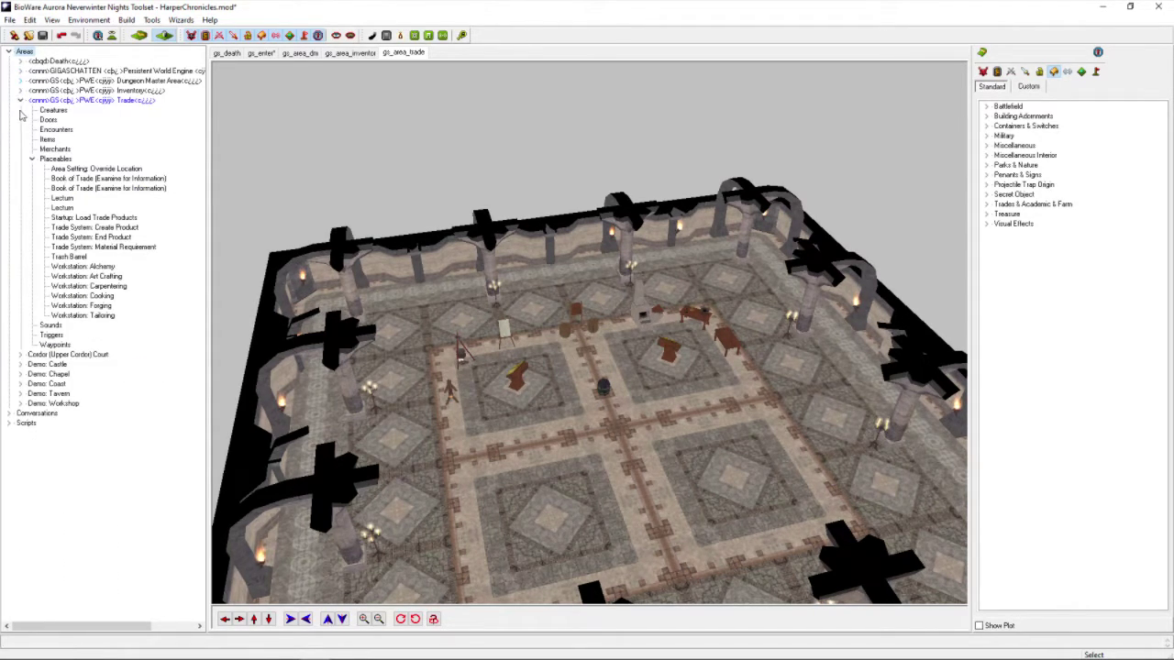
{"action": "left_click", "coordinate": [20, 100]}
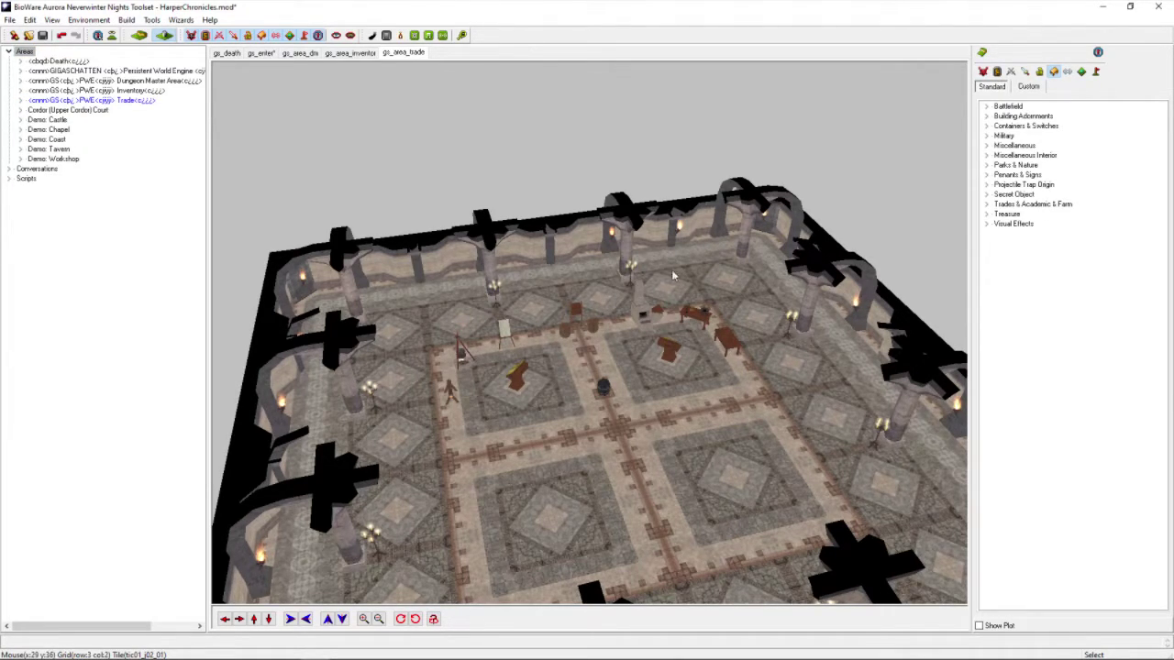
- Show the standard creature palette and expand the module's Scripts list to view the included scripts
{"action": "left_click", "coordinate": [983, 74]}
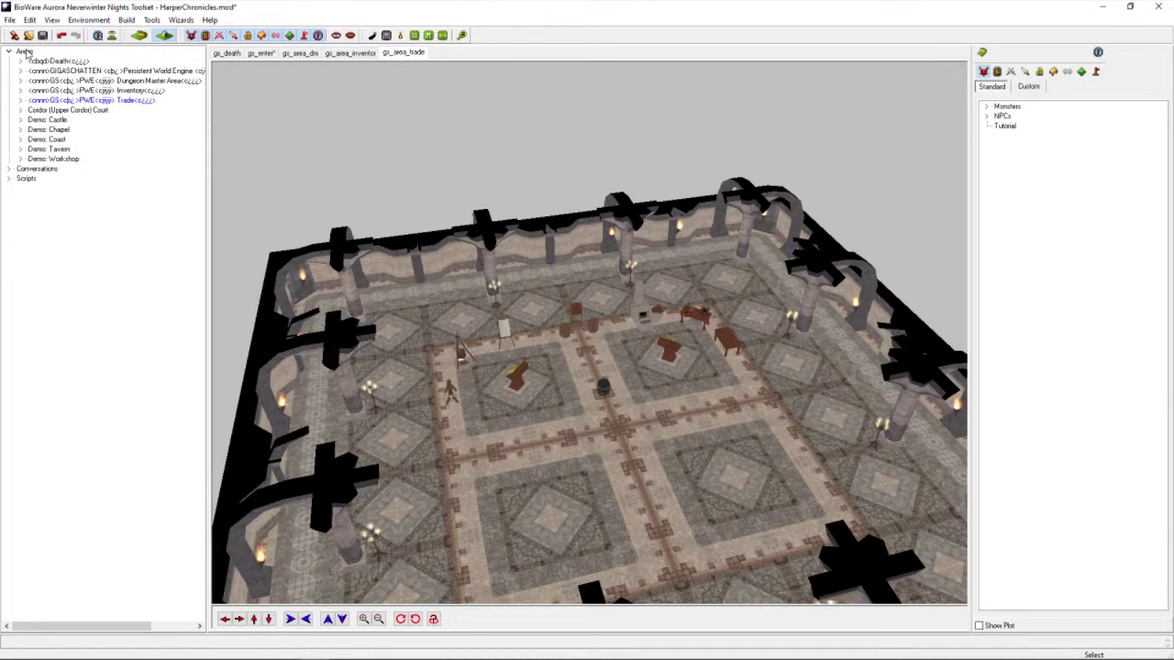
{"action": "left_click", "coordinate": [9, 179]}
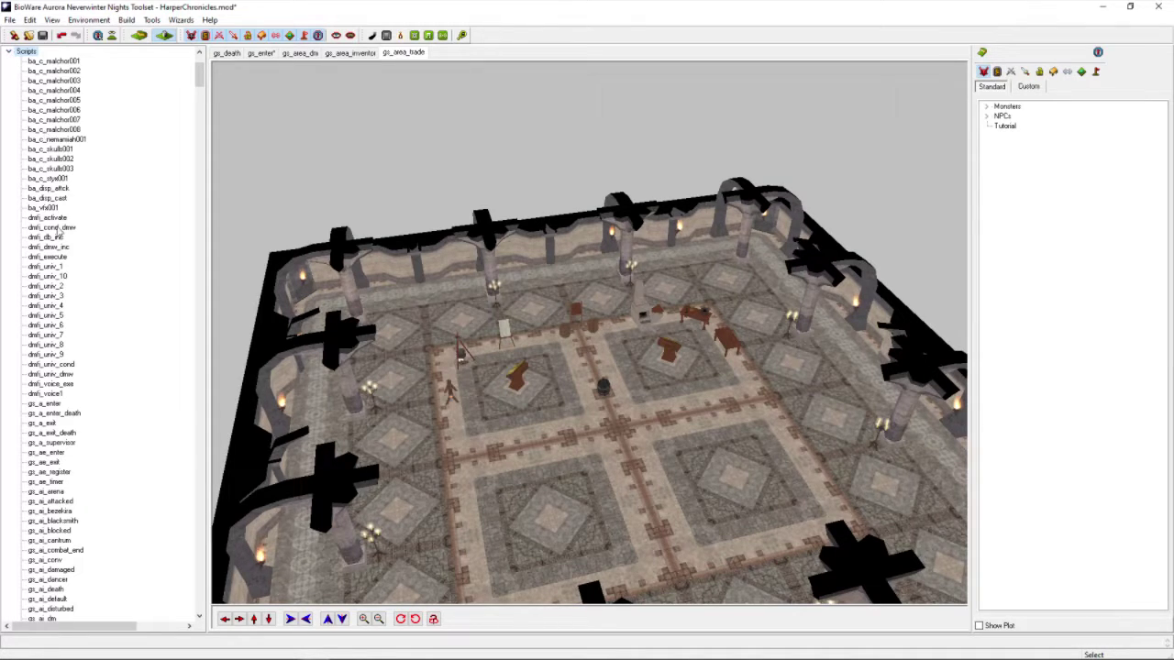
- Look through the module's included scripts and collapse the Scripts list
{"action": "scroll", "coordinate": [57, 229], "scroll_direction": "down", "scroll_amount": 20}
{"action": "scroll", "coordinate": [58, 230], "scroll_direction": "up", "scroll_amount": 20}
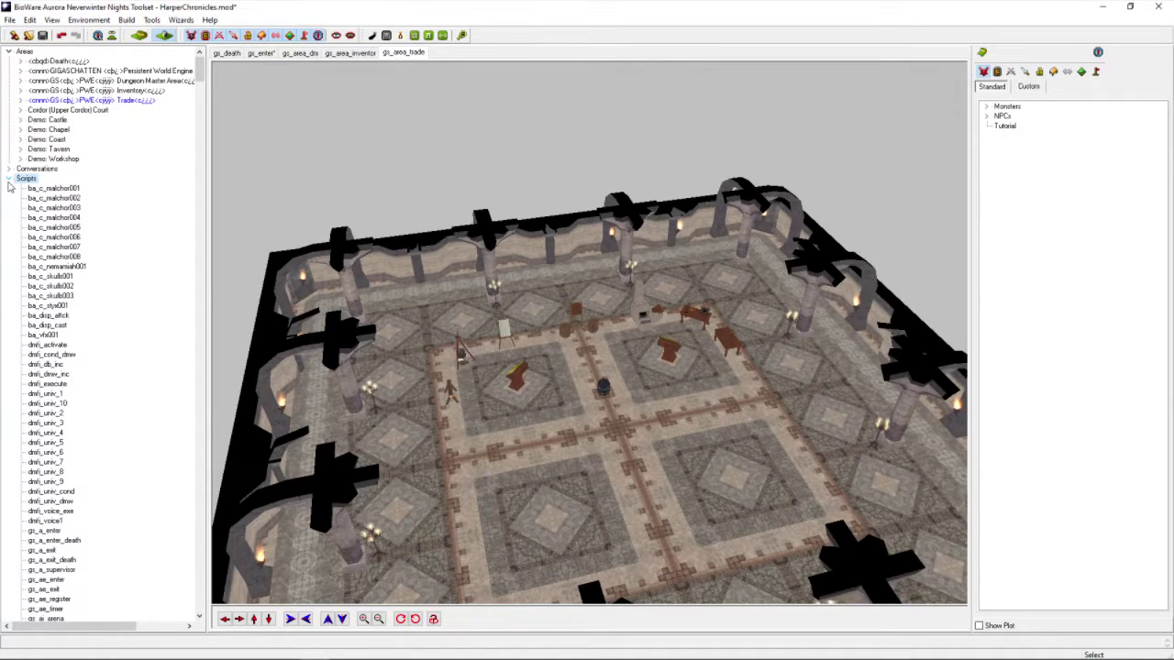
{"action": "left_click", "coordinate": [9, 180]}
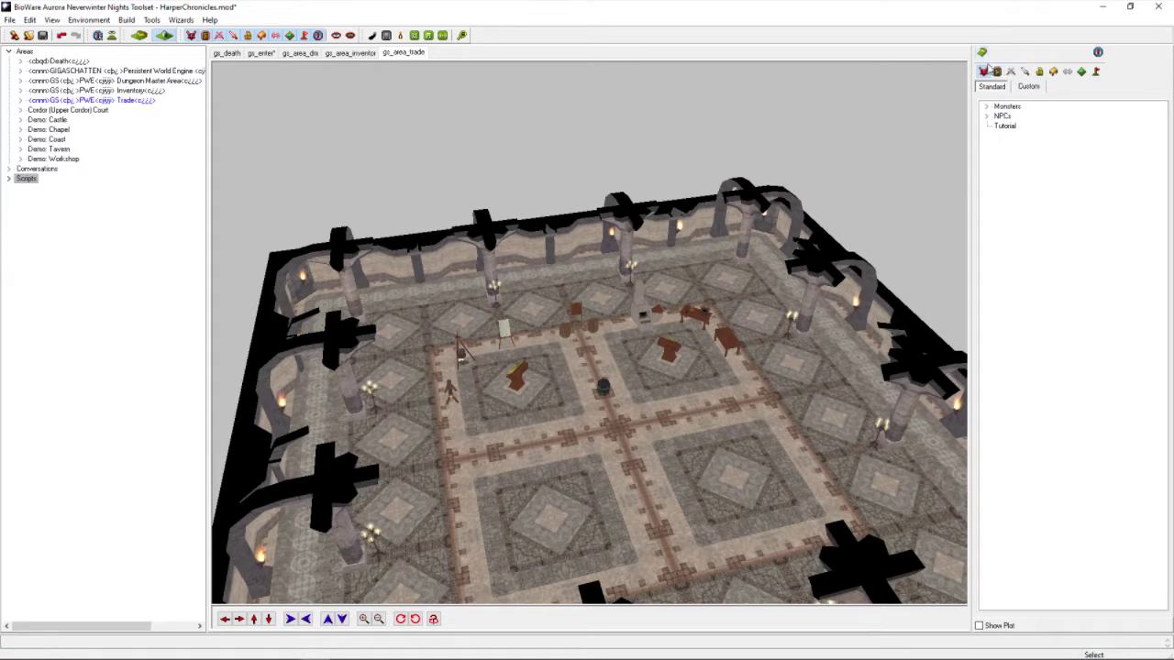
- Show the tileset palette for the Trade area and expand its Features, Groups and Terrain categories
{"action": "left_click", "coordinate": [984, 57]}
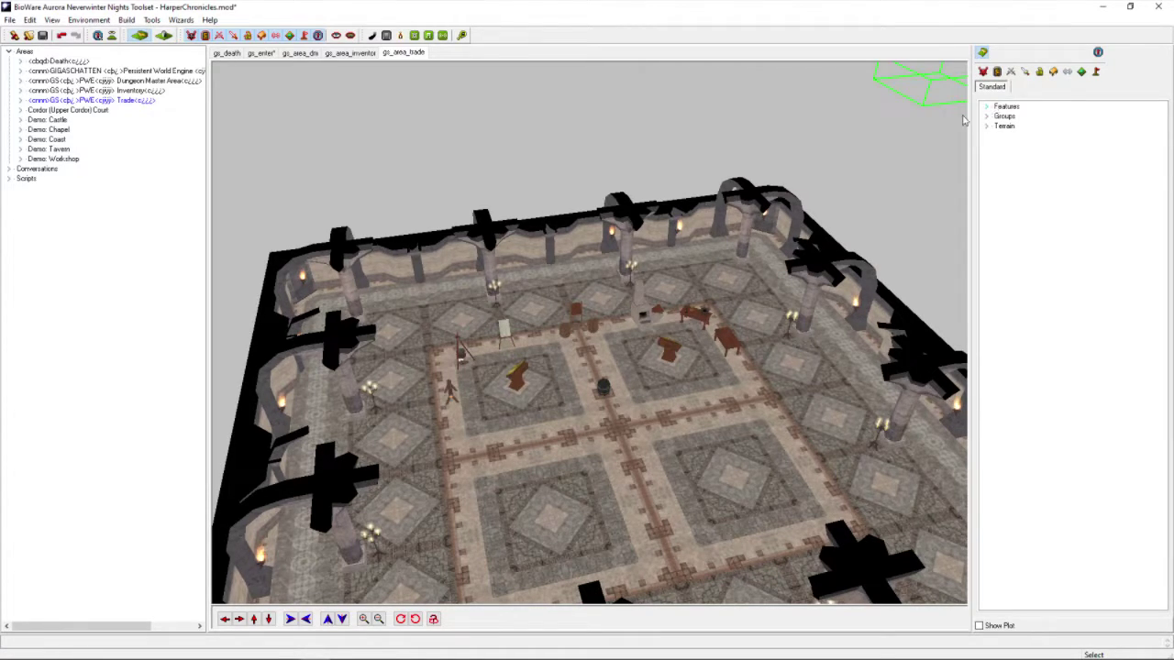
{"action": "scroll", "coordinate": [938, 207], "scroll_direction": "down", "scroll_amount": 2}
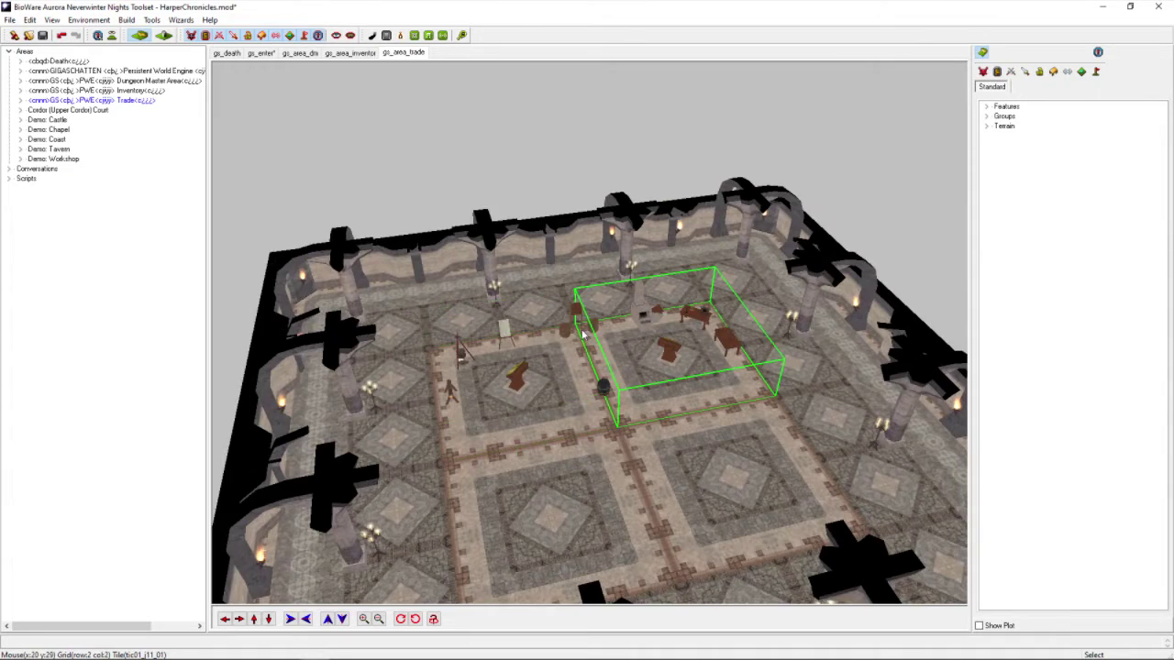
{"action": "scroll", "coordinate": [605, 285], "scroll_direction": "down", "scroll_amount": 3}
{"action": "scroll", "coordinate": [579, 395], "scroll_direction": "up", "scroll_amount": 4}
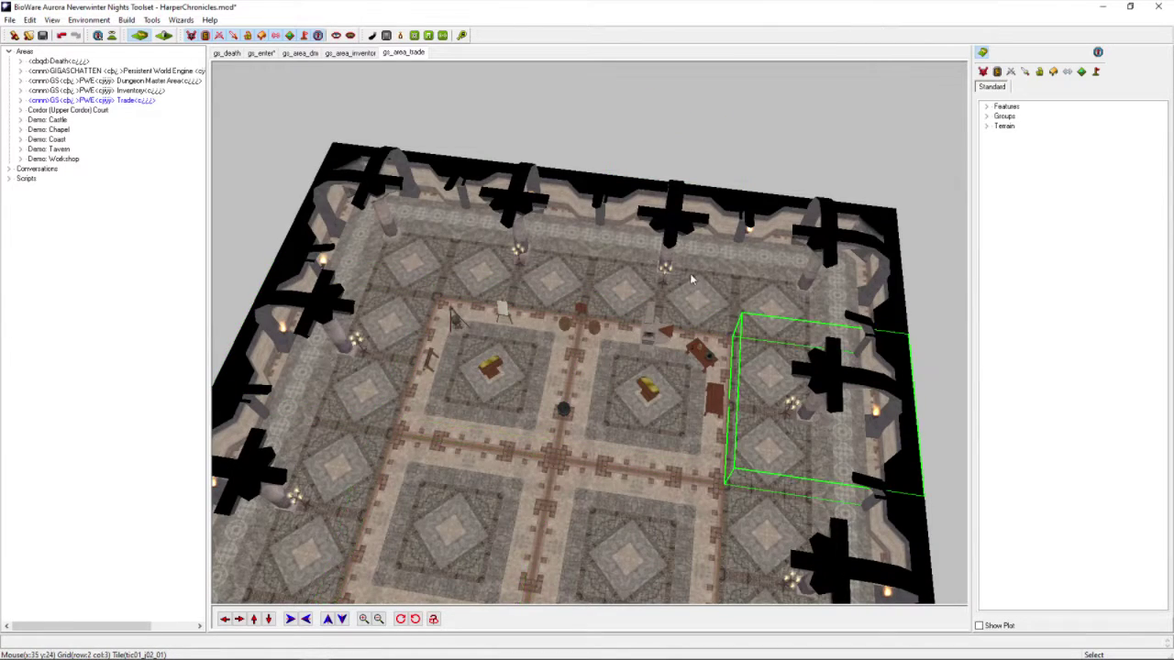
{"action": "scroll", "coordinate": [629, 300], "scroll_direction": "down", "scroll_amount": 4}
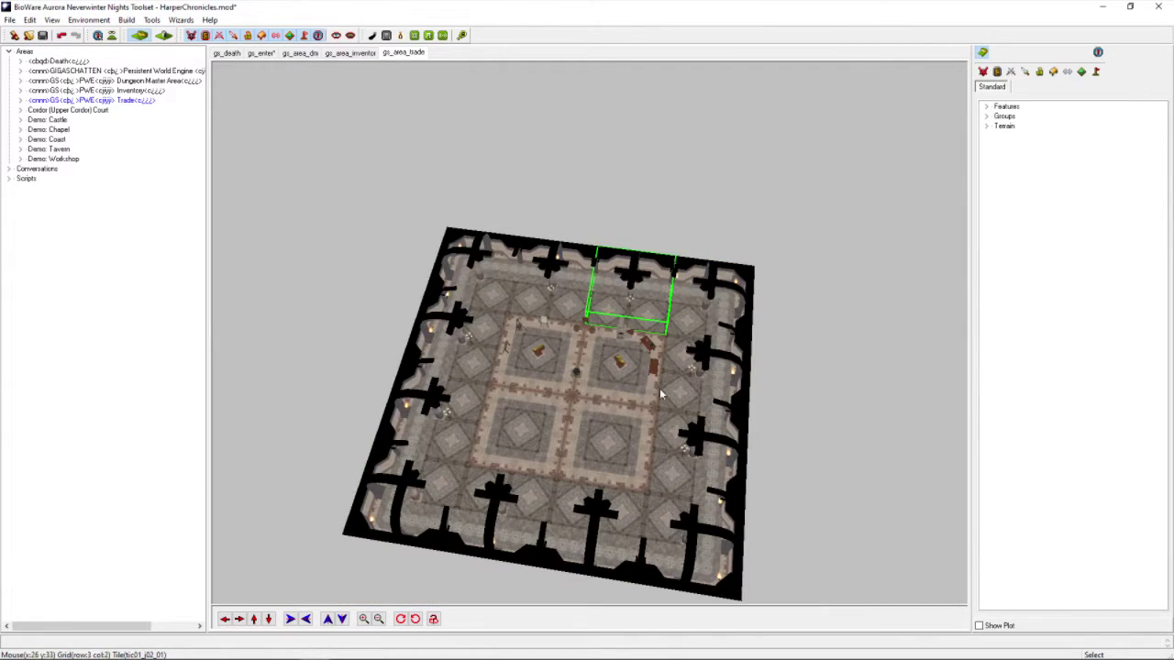
{"action": "left_click", "coordinate": [983, 111]}
{"action": "left_click", "coordinate": [986, 107]}
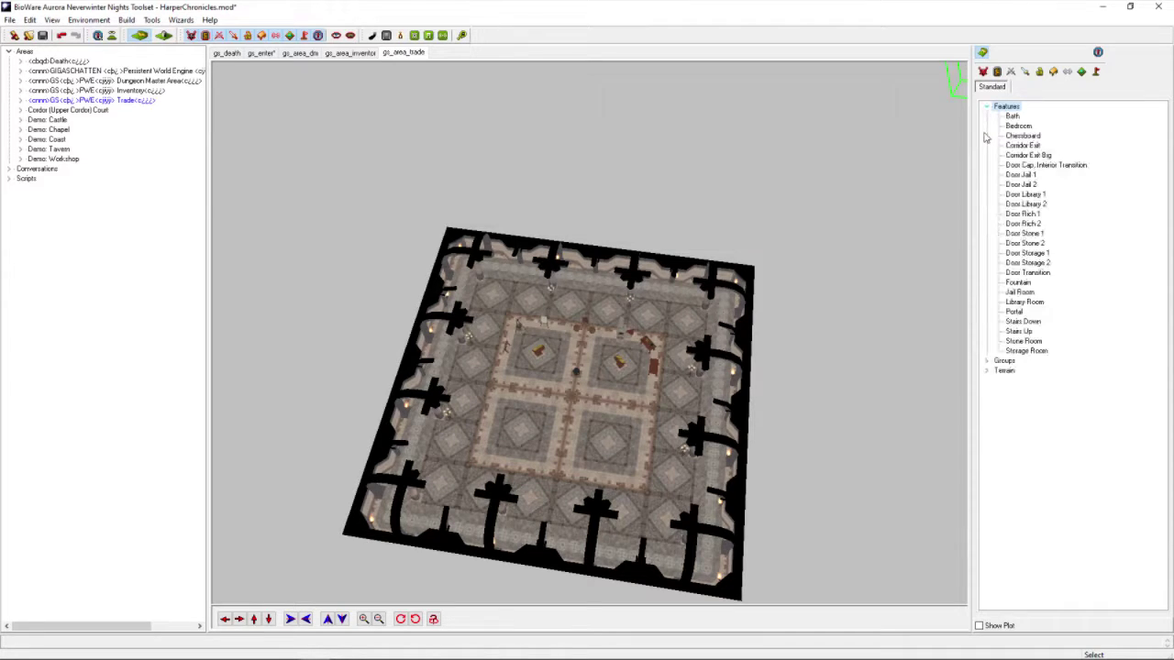
{"action": "left_click", "coordinate": [986, 362]}
{"action": "left_click", "coordinate": [988, 469]}
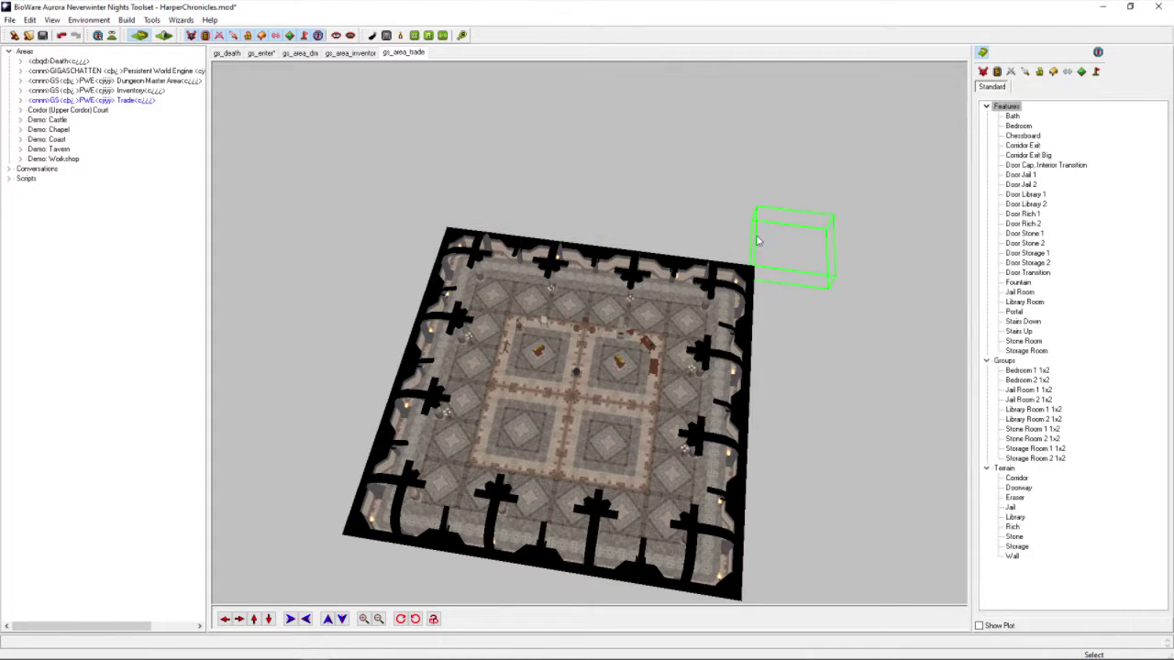
{"action": "scroll", "coordinate": [757, 241], "scroll_direction": "up", "scroll_amount": 3}
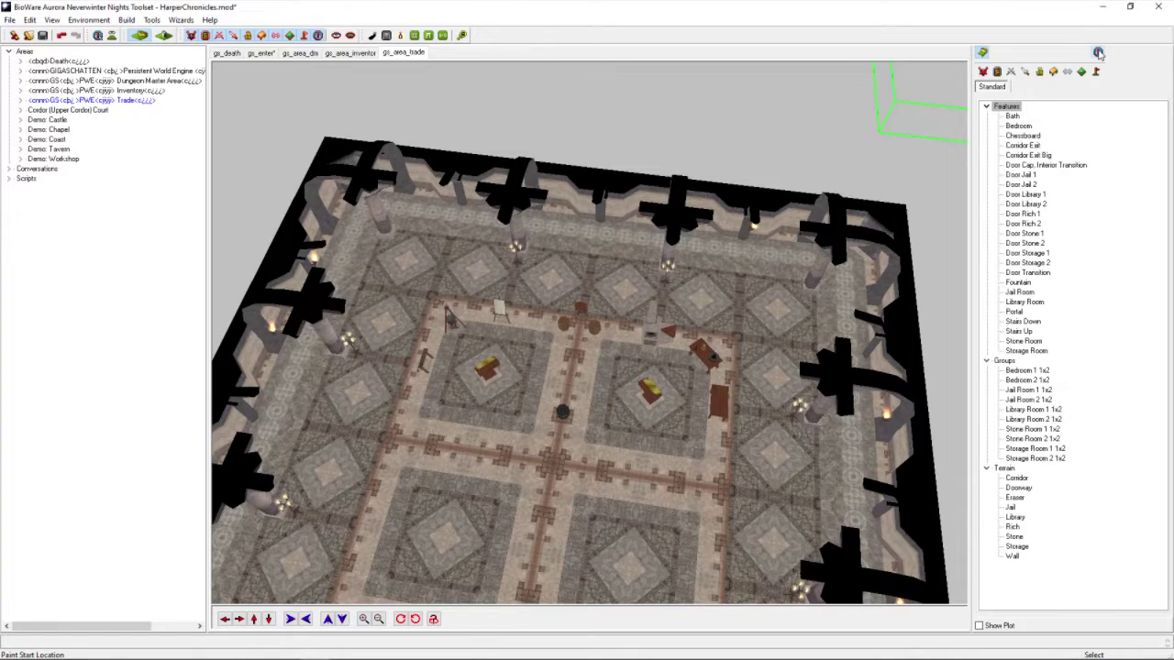
- Show the creature palette and check the creature categories under NPCs, leaving that category collapsed
{"action": "left_click", "coordinate": [982, 73]}
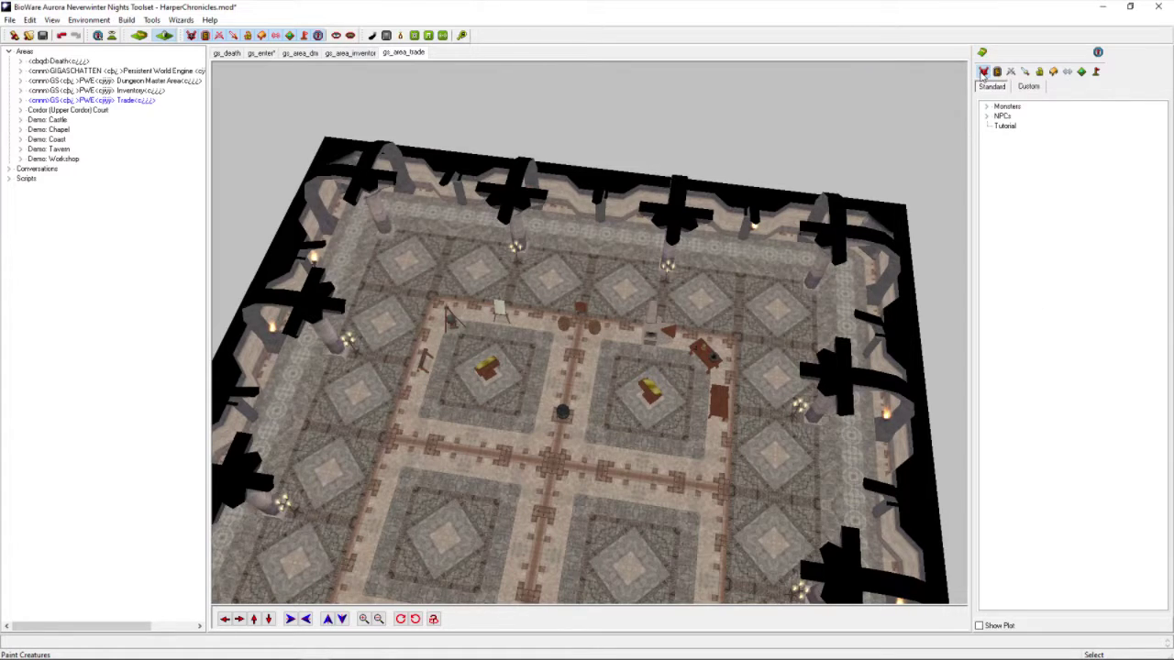
{"action": "left_click", "coordinate": [1028, 87]}
{"action": "left_click", "coordinate": [996, 89]}
{"action": "left_click", "coordinate": [988, 117]}
{"action": "left_click", "coordinate": [988, 117]}
{"action": "left_click", "coordinate": [988, 116]}
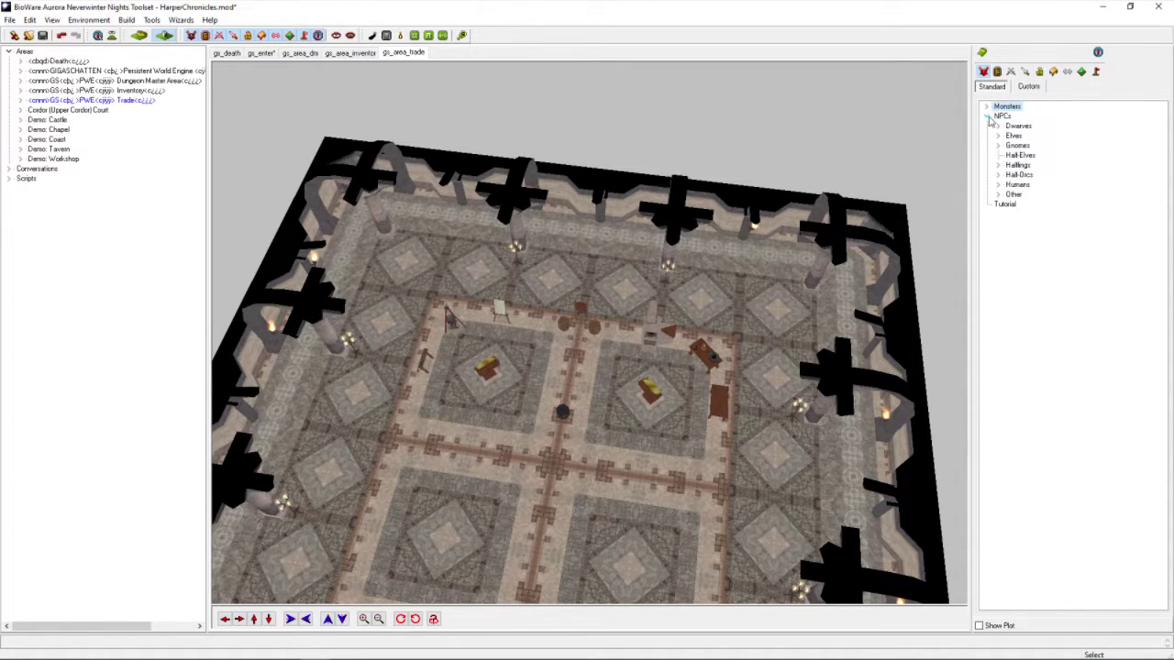
{"action": "left_click", "coordinate": [988, 117]}
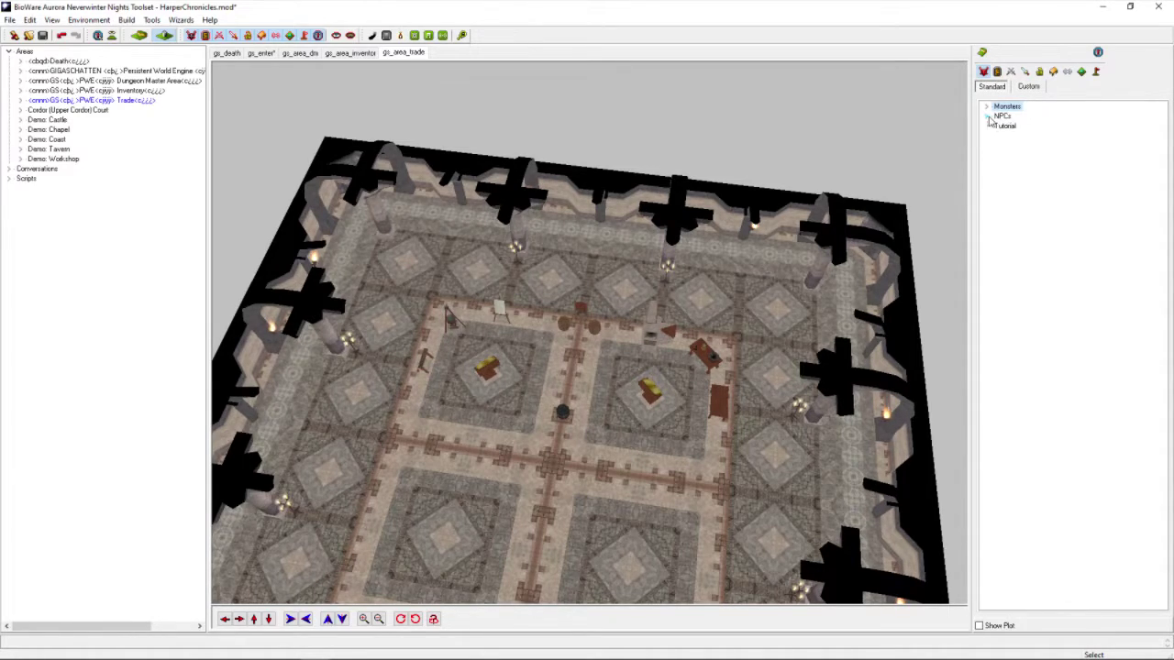
- Show the standard door palette and expand the Other group of the Universal doors
{"action": "left_click", "coordinate": [996, 72]}
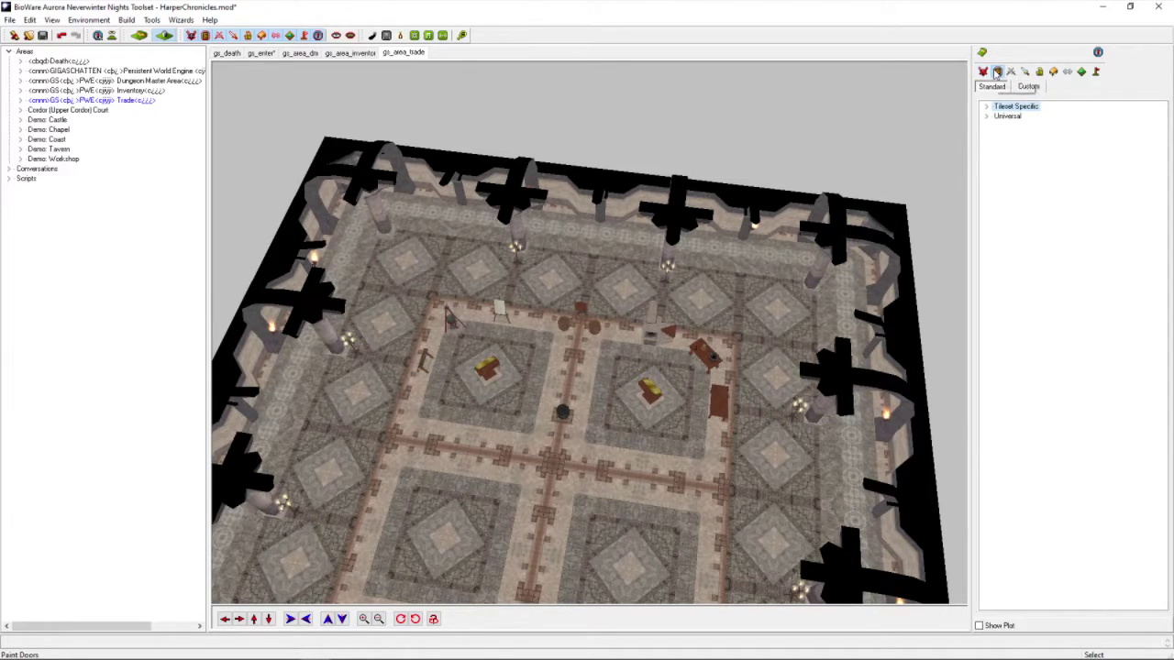
{"action": "left_click", "coordinate": [988, 117]}
{"action": "left_click", "coordinate": [997, 136]}
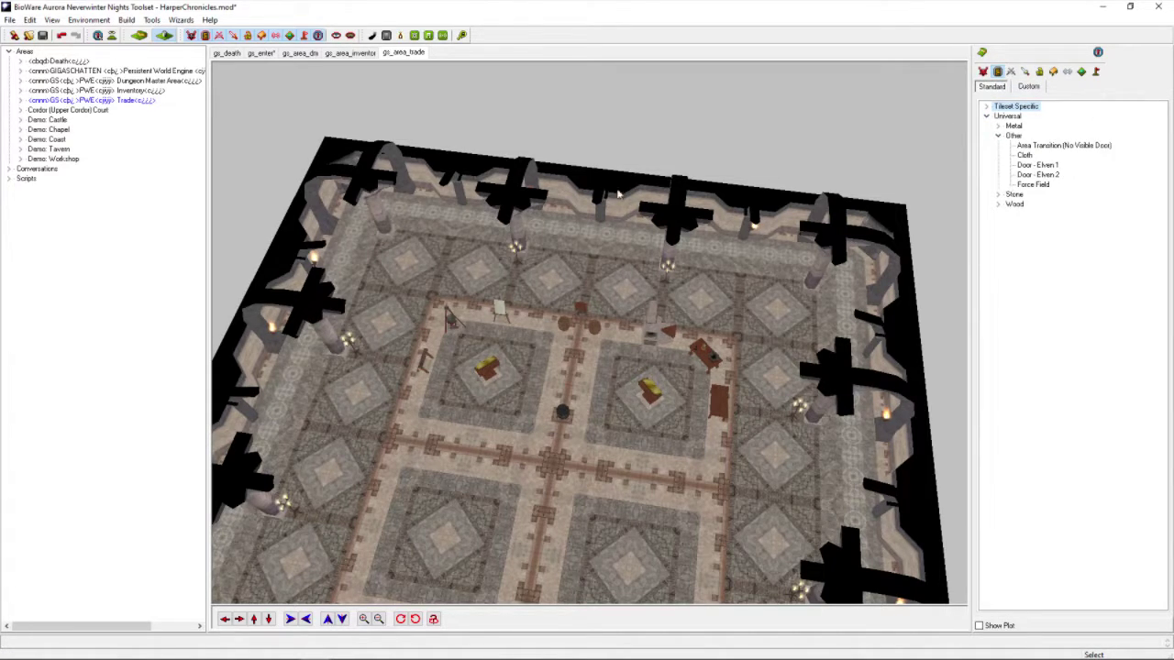
- Show the standard item palette and review the Gems and Potions within the Miscellaneous category
{"action": "left_click", "coordinate": [1026, 72]}
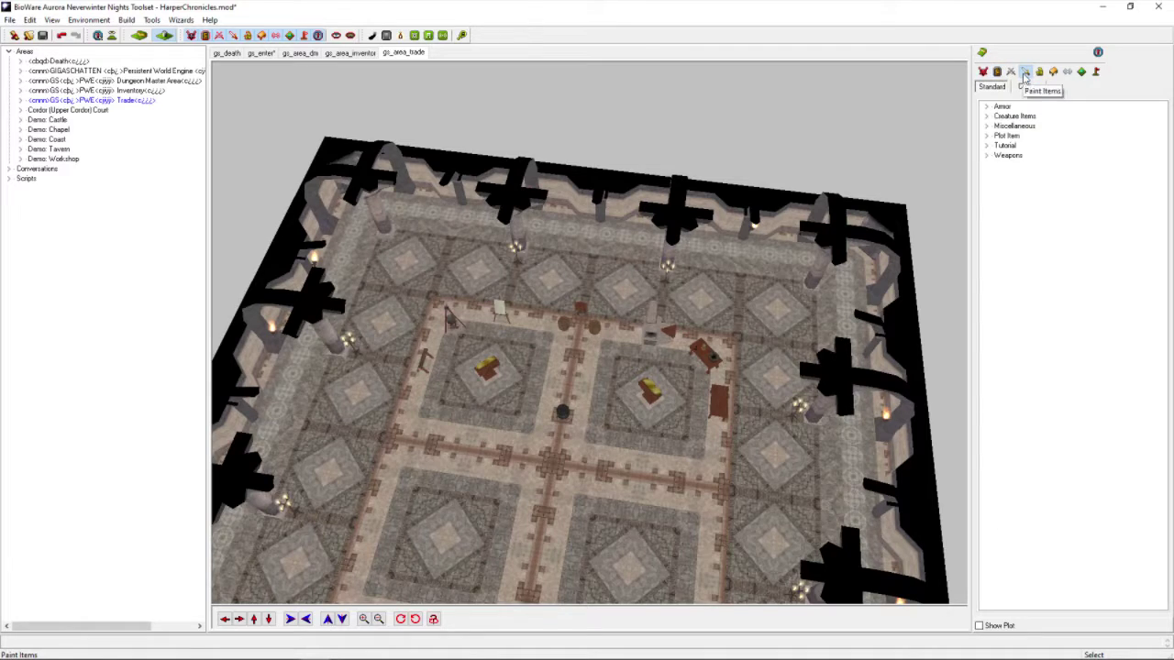
{"action": "left_click", "coordinate": [988, 127]}
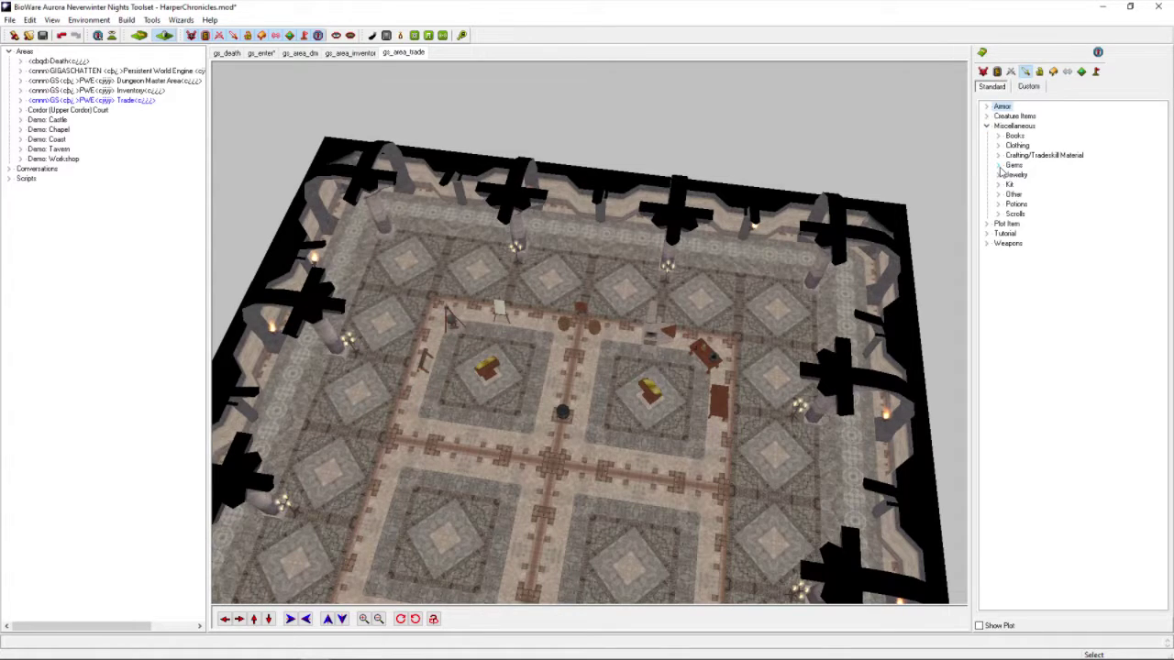
{"action": "left_click", "coordinate": [998, 165]}
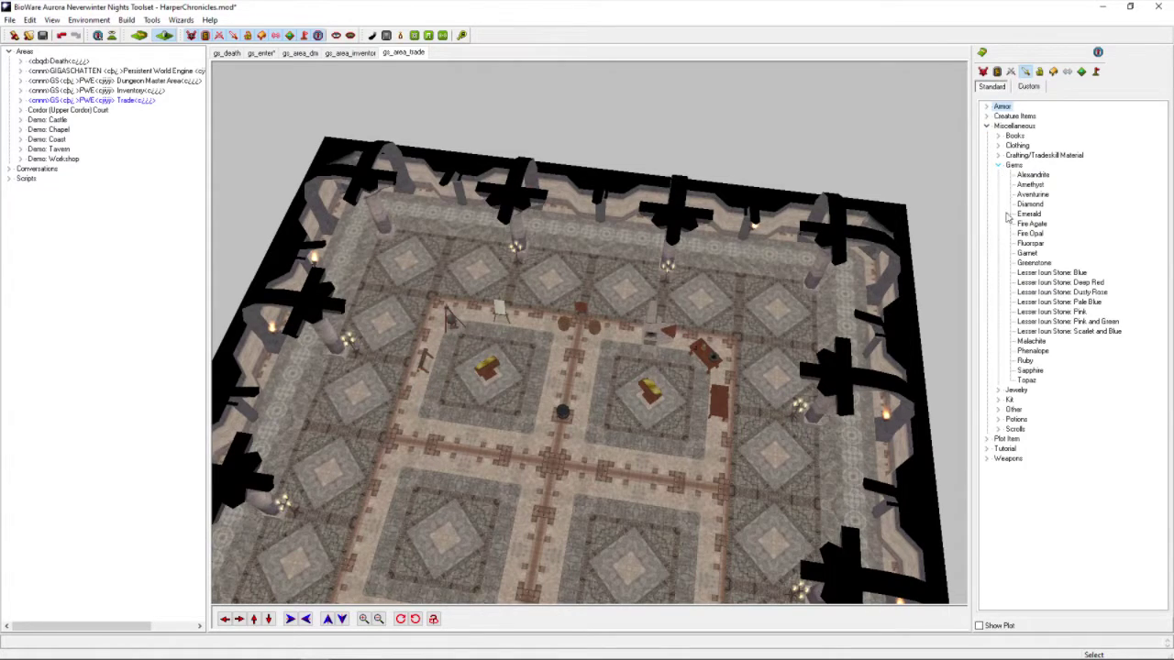
{"action": "left_click", "coordinate": [999, 429]}
{"action": "left_click", "coordinate": [998, 420]}
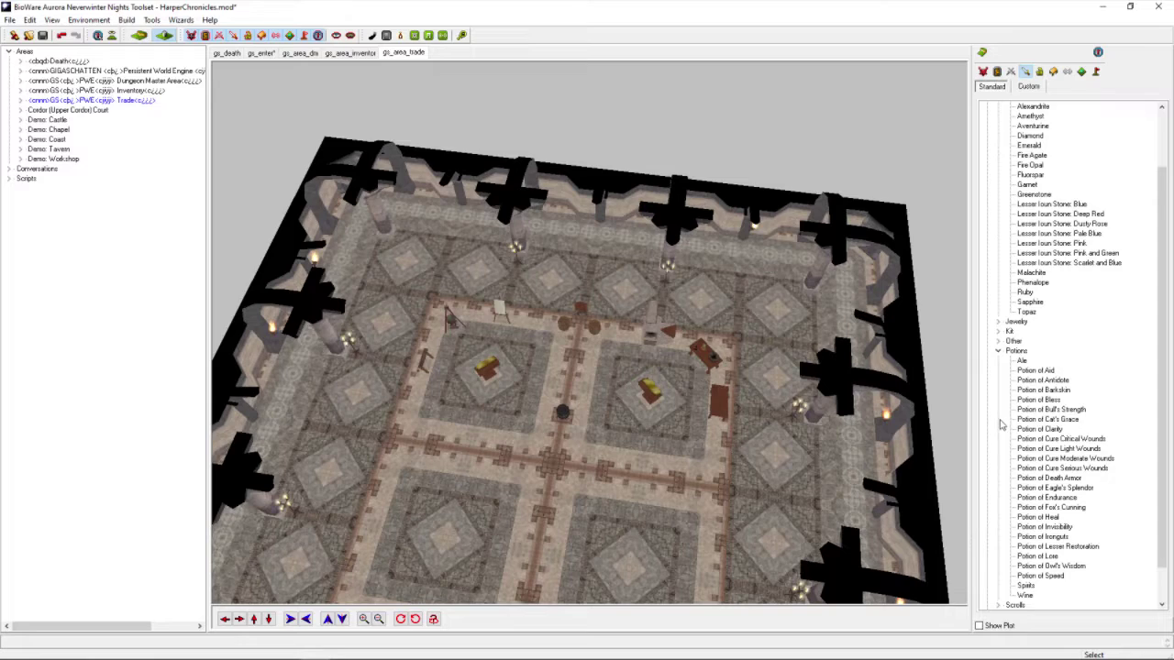
{"action": "scroll", "coordinate": [1021, 427], "scroll_direction": "down", "scroll_amount": 1}
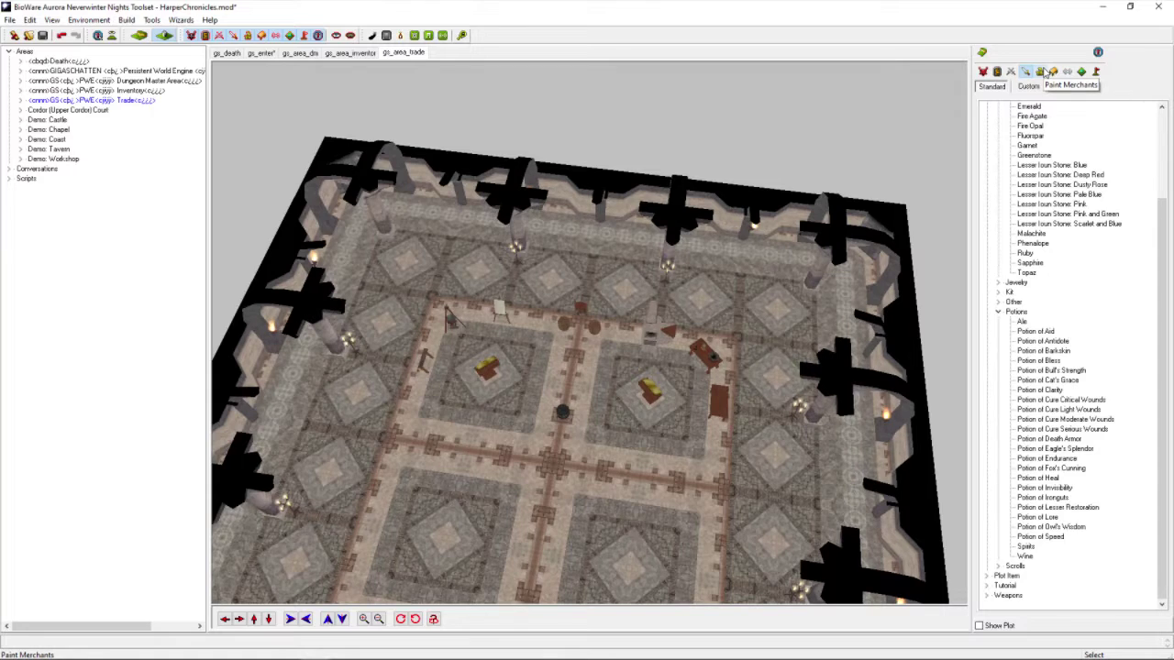
- Show the custom merchant palette and expand its Merchants category
{"action": "left_click", "coordinate": [1042, 72]}
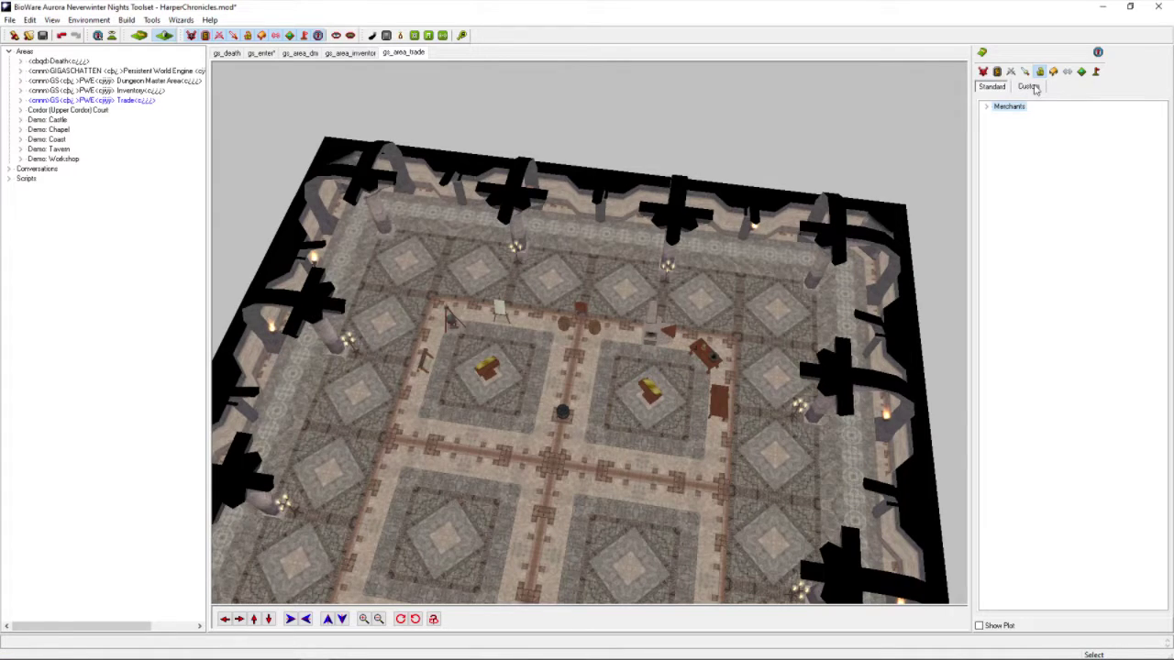
{"action": "left_click", "coordinate": [1029, 86]}
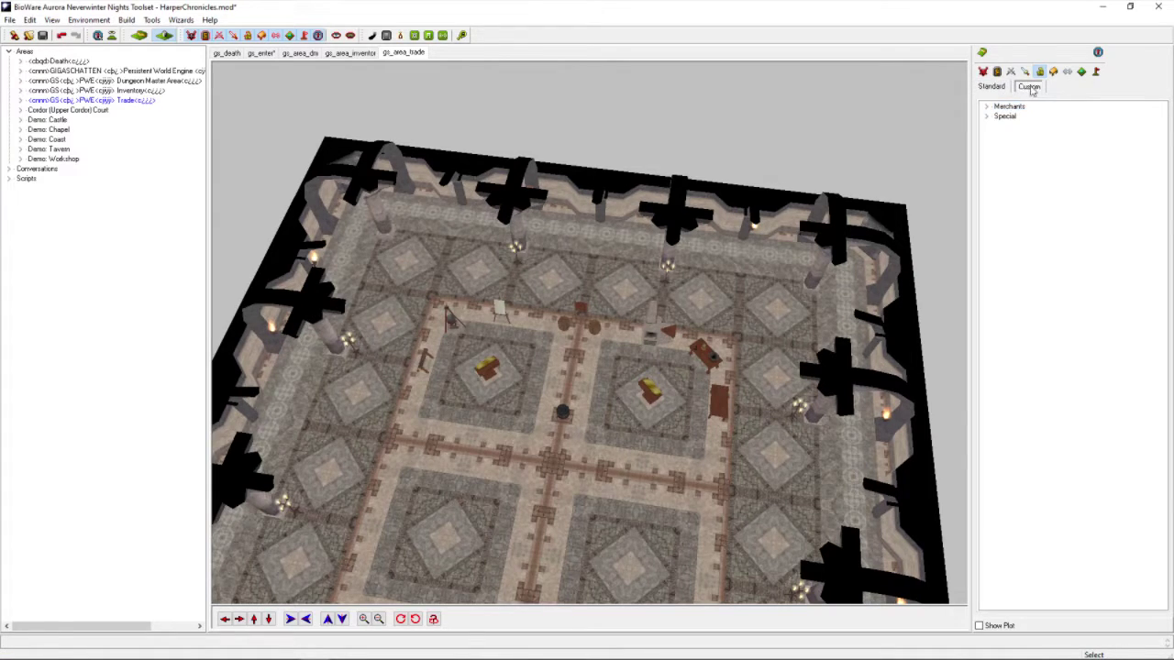
{"action": "left_click", "coordinate": [988, 108]}
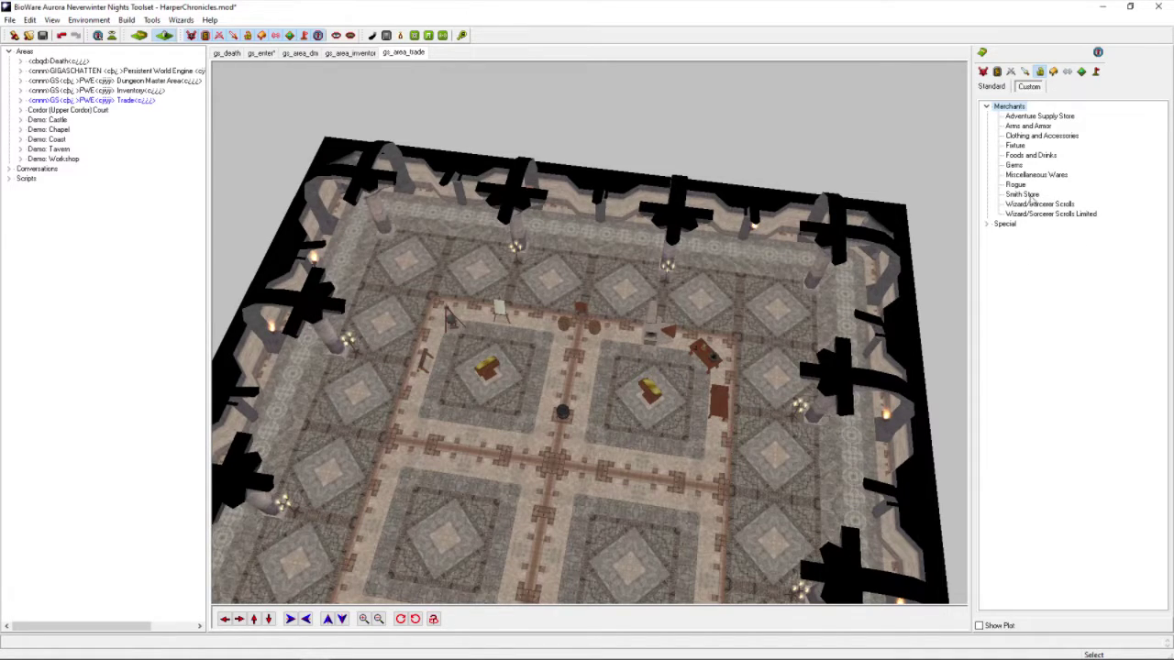
- Review the custom and standard placeable object categories and show the standard sound palette
{"action": "left_click", "coordinate": [1053, 78]}
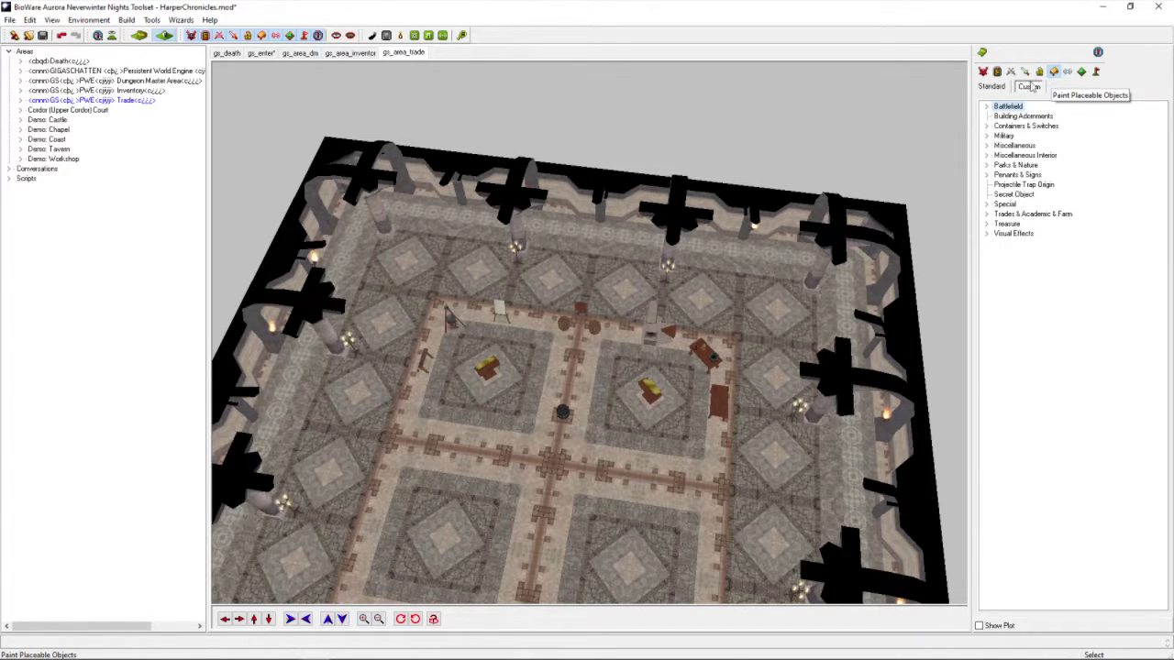
{"action": "left_click", "coordinate": [1003, 90]}
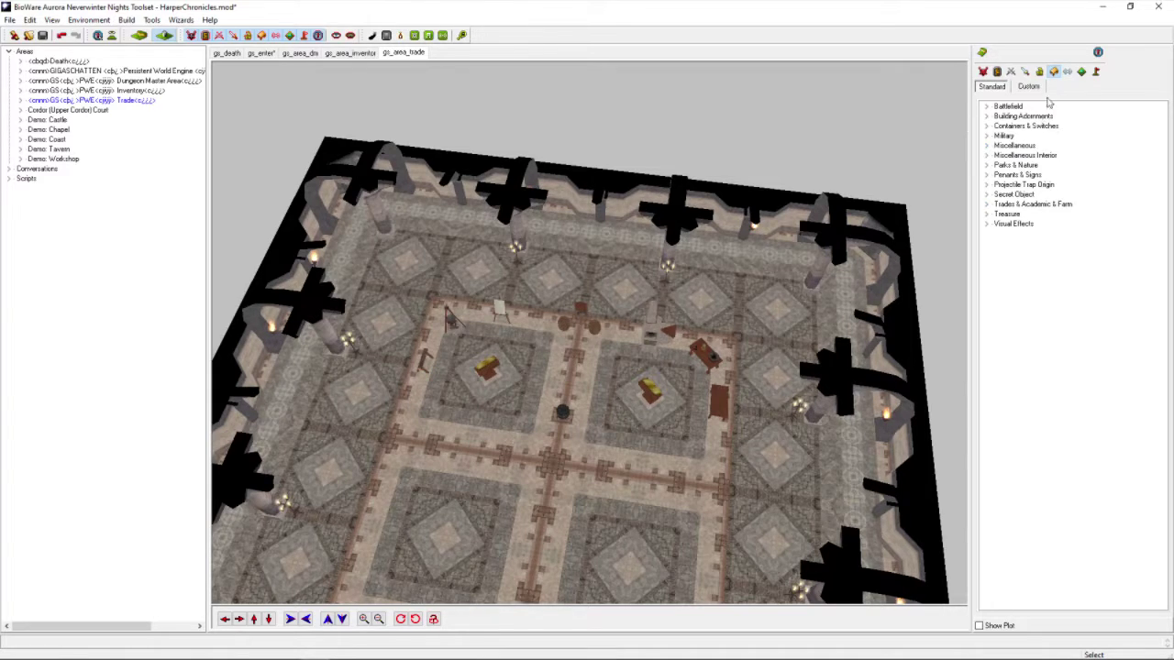
{"action": "left_click", "coordinate": [1067, 71]}
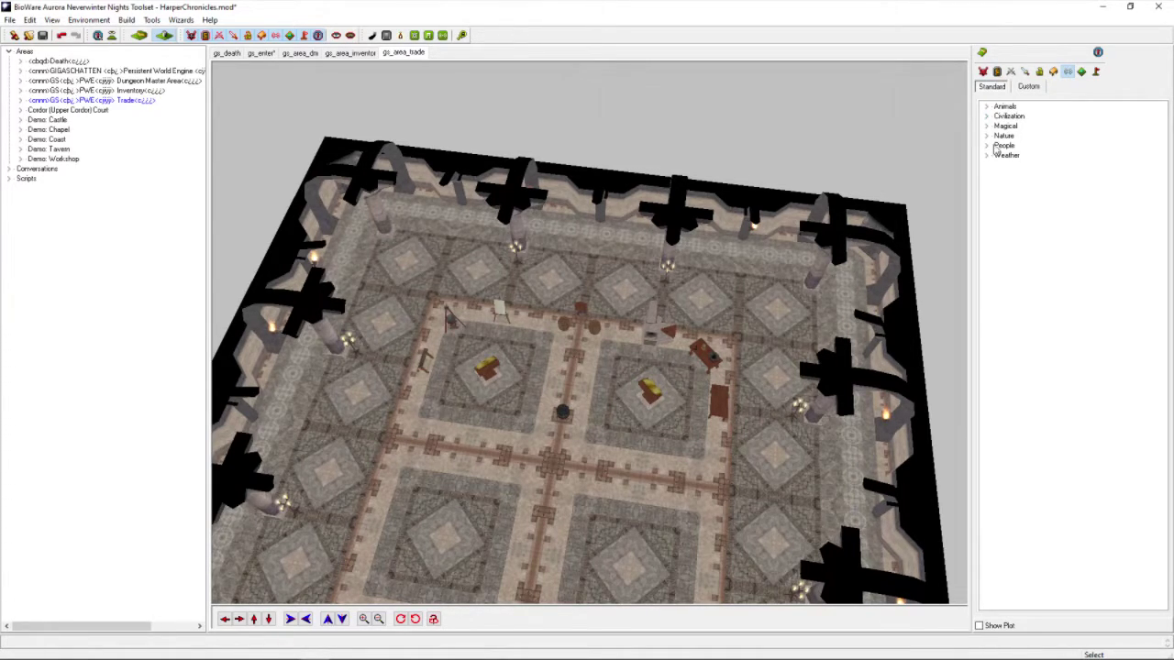
- Draw a four-cornered New Area Transition trigger on the Trade area's floor and delete it again
{"action": "left_click", "coordinate": [1081, 71]}
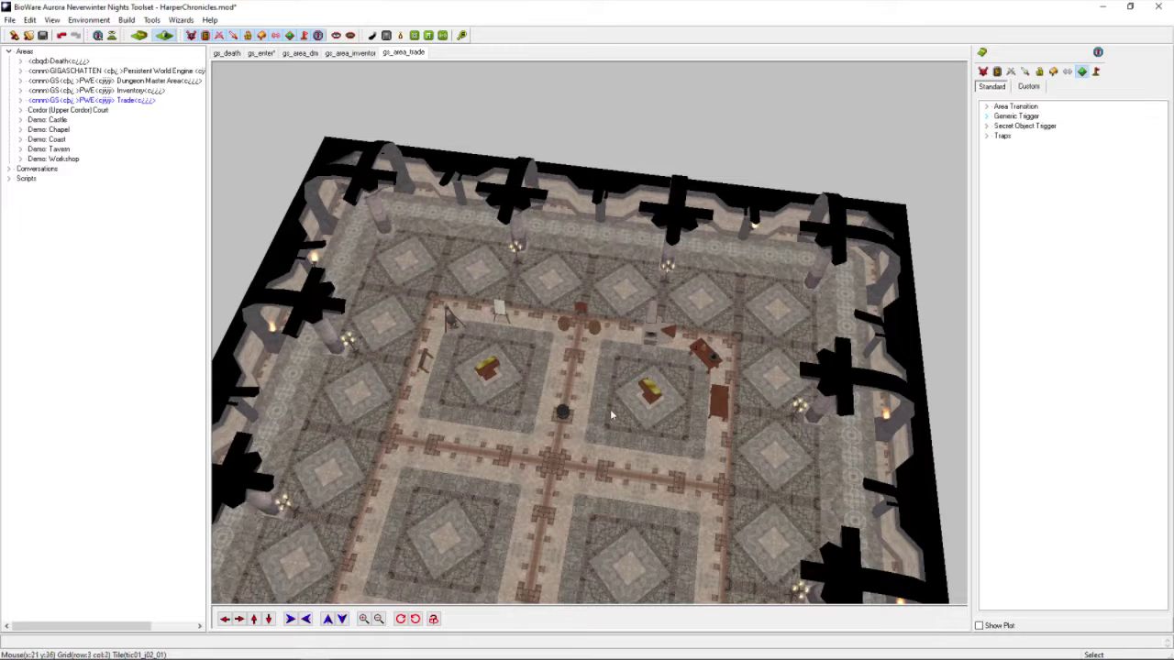
{"action": "left_click", "coordinate": [267, 619]}
{"action": "scroll", "coordinate": [671, 287], "scroll_direction": "up", "scroll_amount": 5}
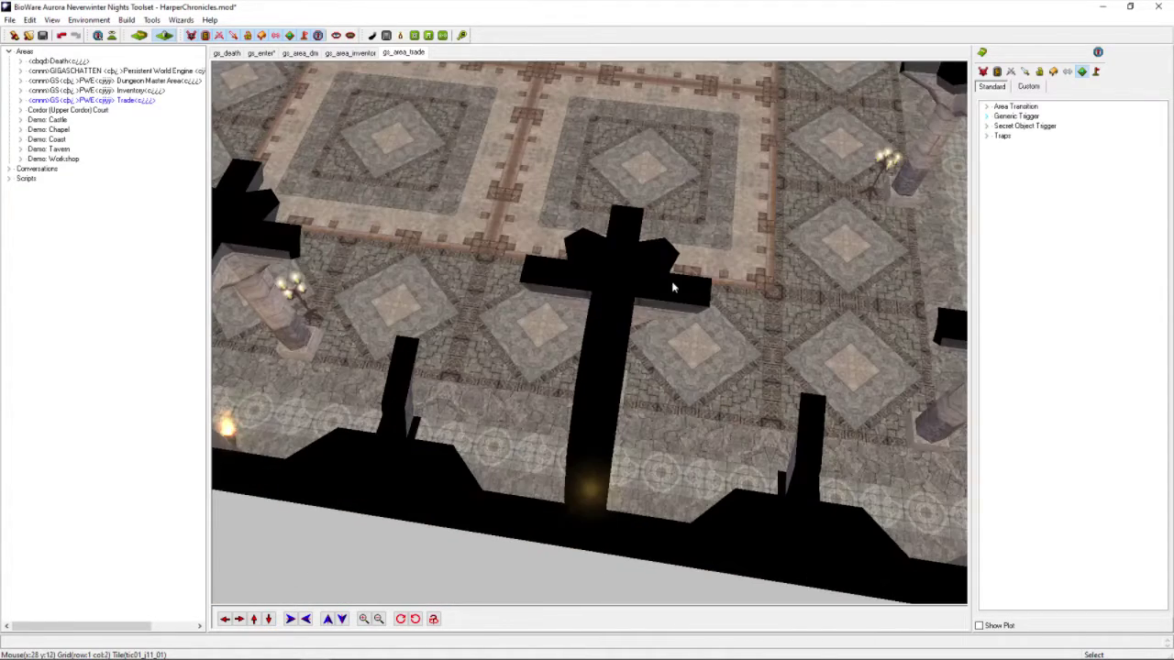
{"action": "middle_click_drag", "start_coordinate": [671, 287], "coordinate": [600, 292]}
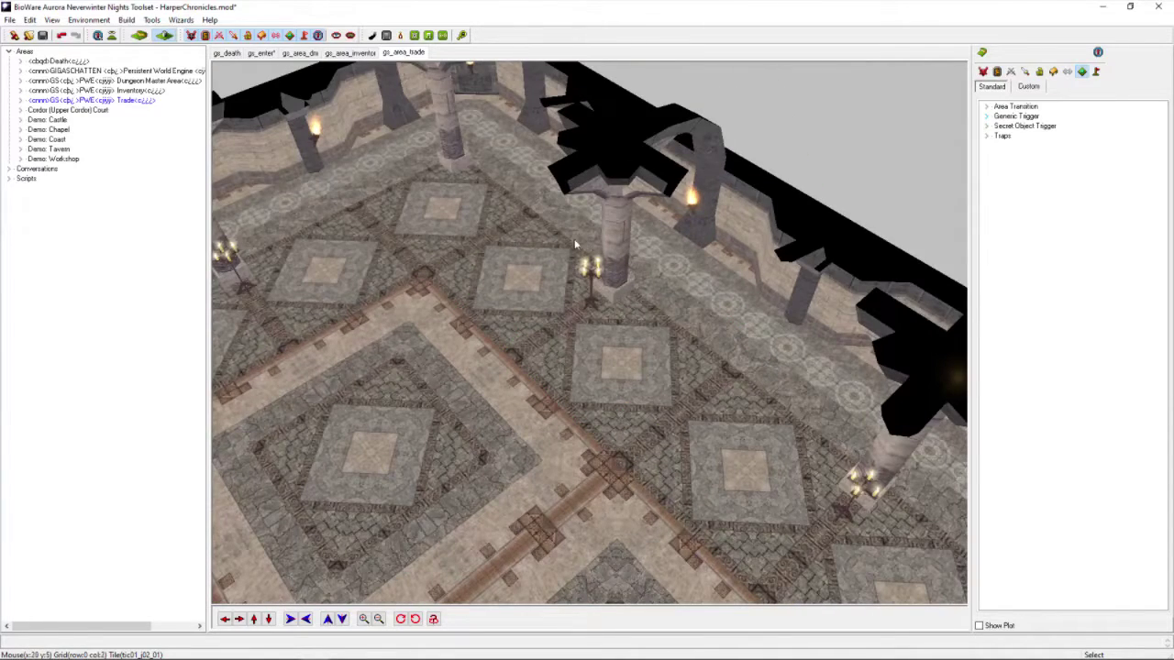
{"action": "double_click", "coordinate": [1013, 106]}
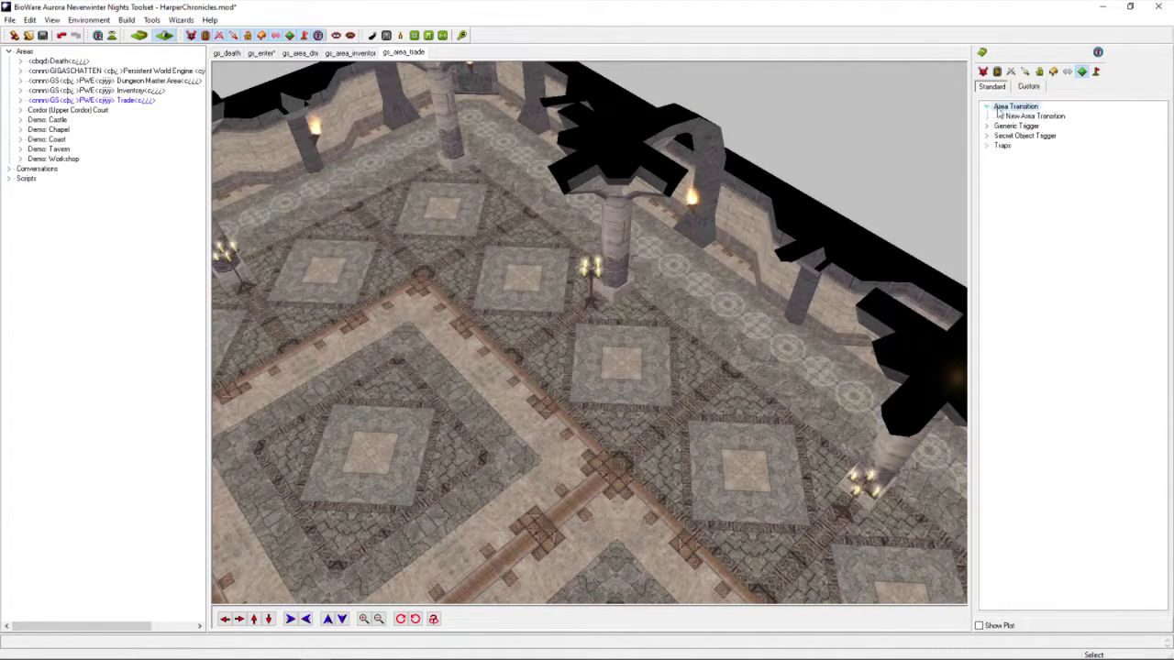
{"action": "key", "text": "Down"}
{"action": "left_click", "coordinate": [500, 401]}
{"action": "left_click", "coordinate": [587, 400]}
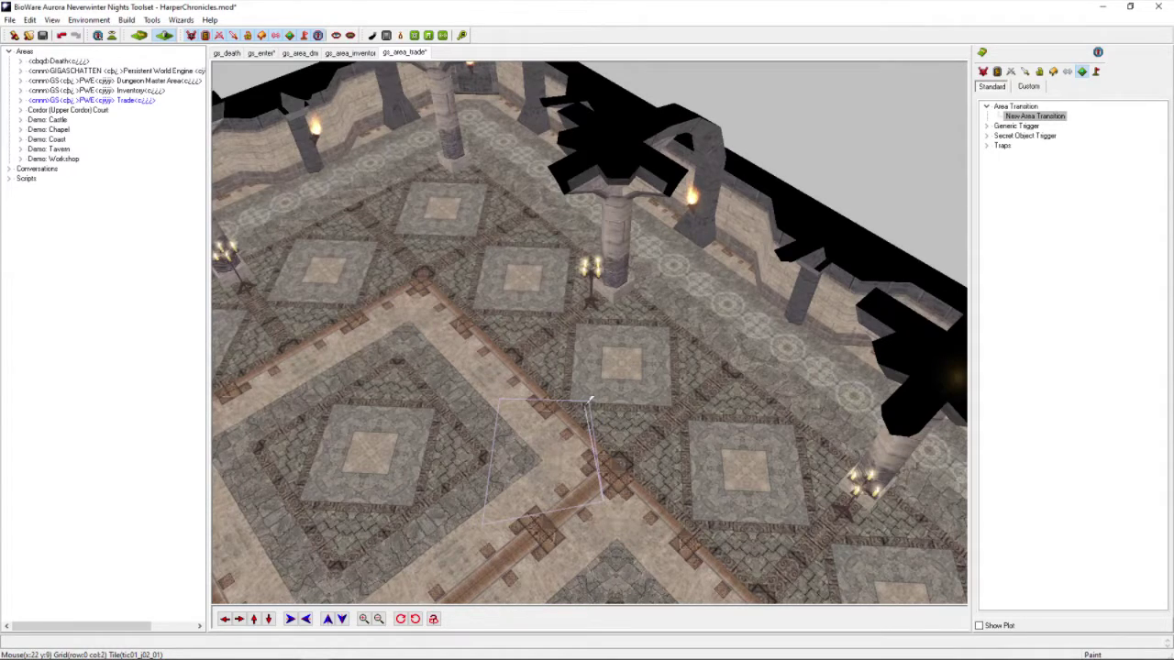
{"action": "double_click", "coordinate": [602, 499]}
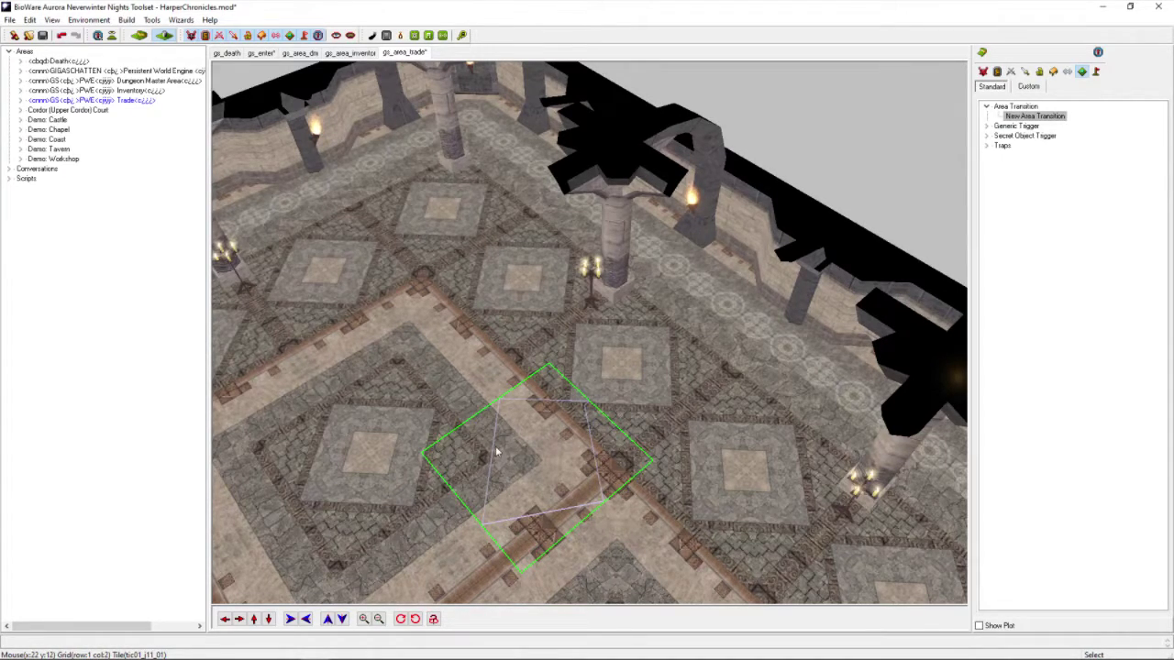
{"action": "right_click", "coordinate": [526, 456]}
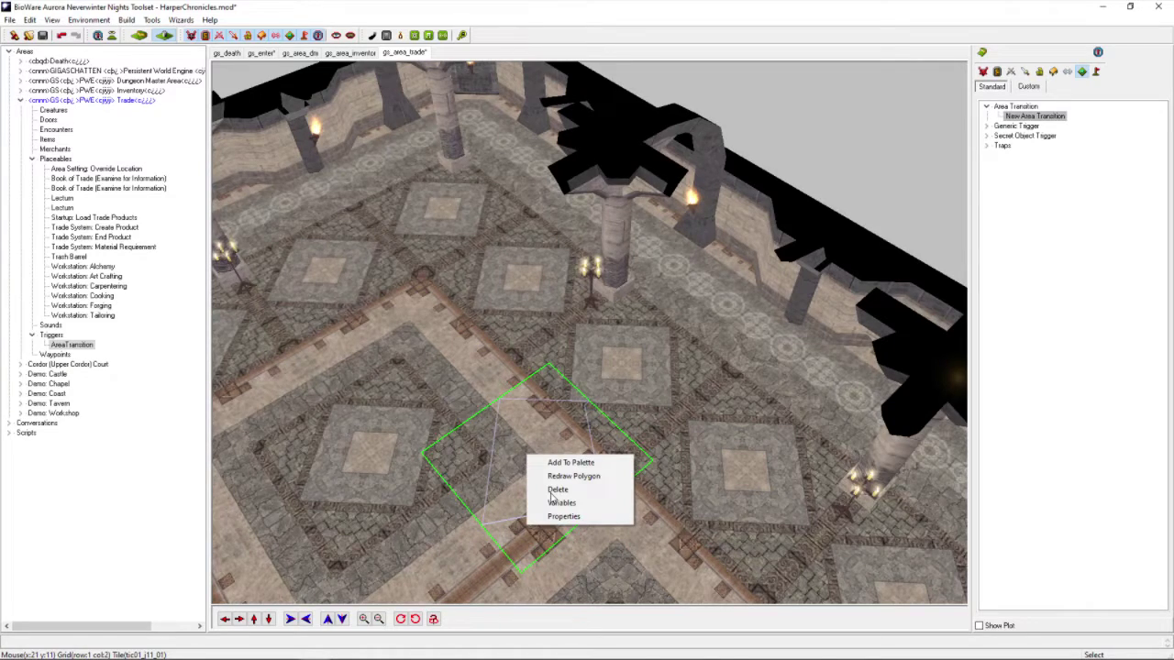
{"action": "left_click", "coordinate": [557, 489]}
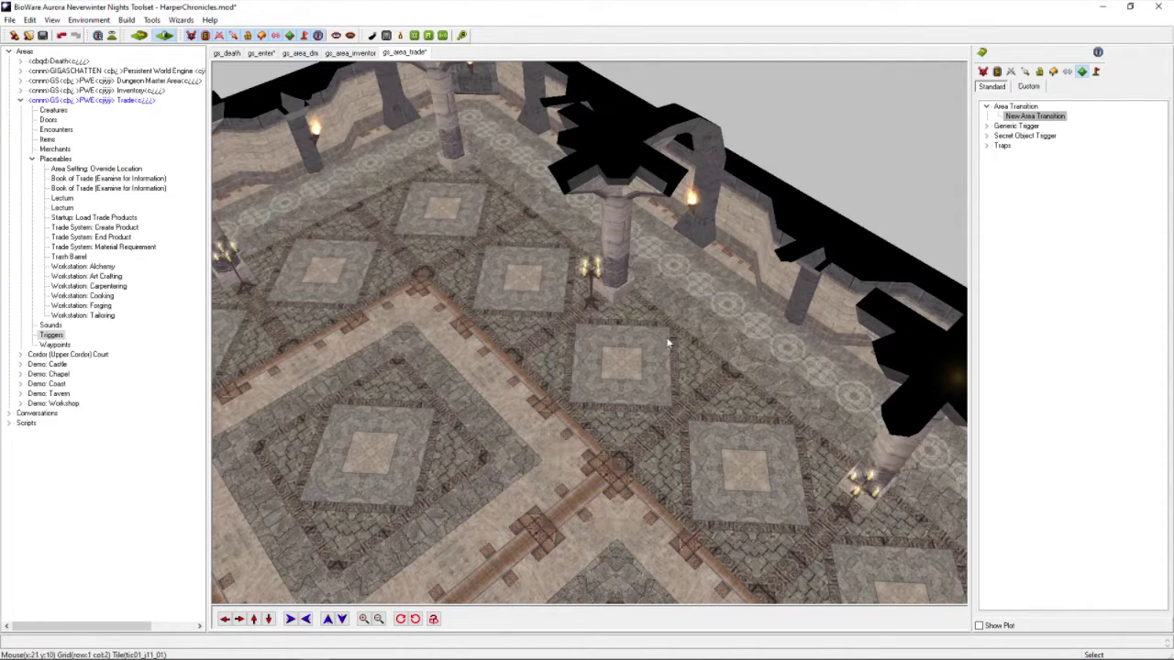
- Show the standard waypoint palette and expand its Waypoints category
{"action": "left_click", "coordinate": [1097, 74]}
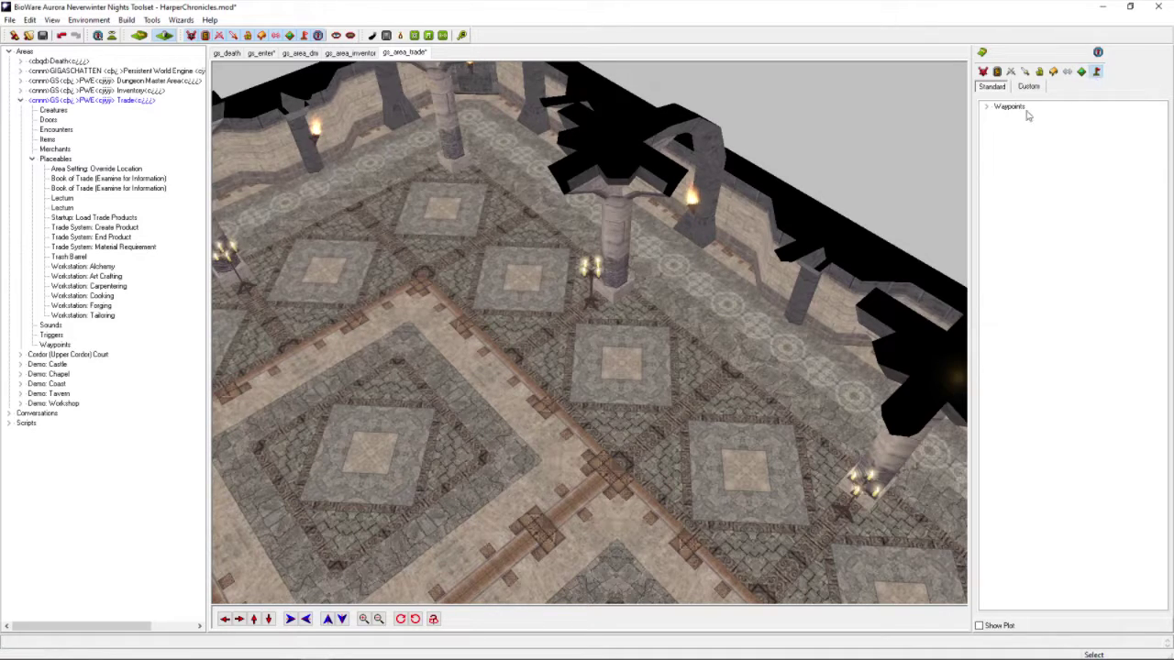
{"action": "left_click", "coordinate": [985, 108]}
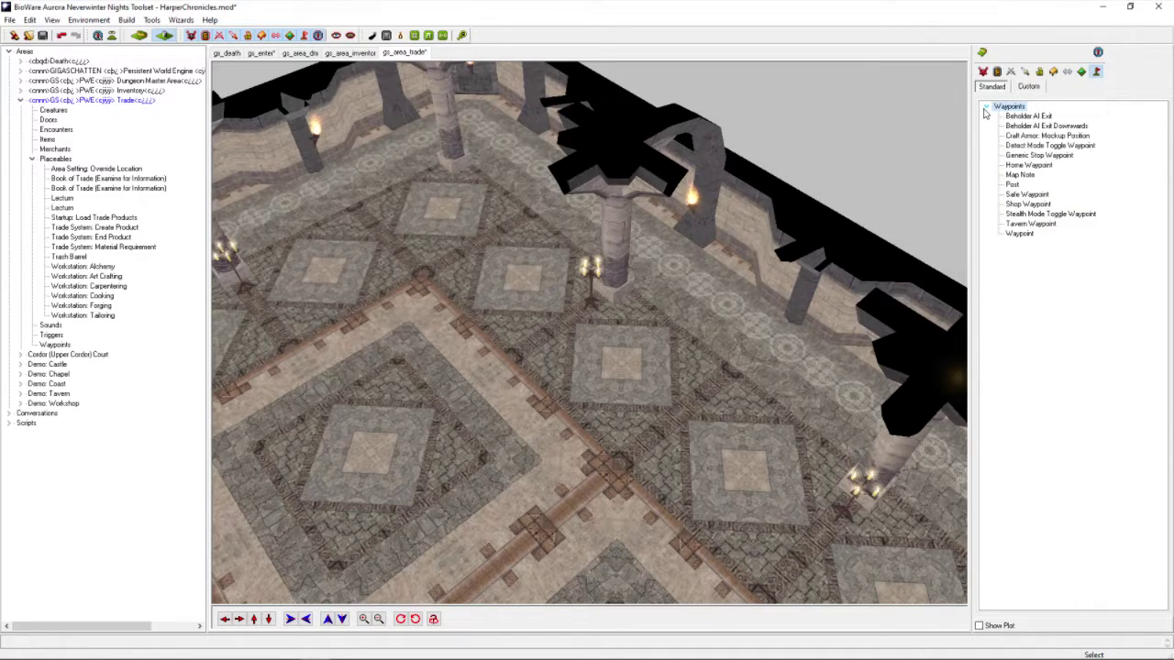
- Collapse the Waypoints category and look through the standard creature, door, encounter, item, merchant and placeable palettes
{"action": "left_click", "coordinate": [985, 108]}
{"action": "left_click", "coordinate": [984, 109]}
{"action": "left_click", "coordinate": [986, 110]}
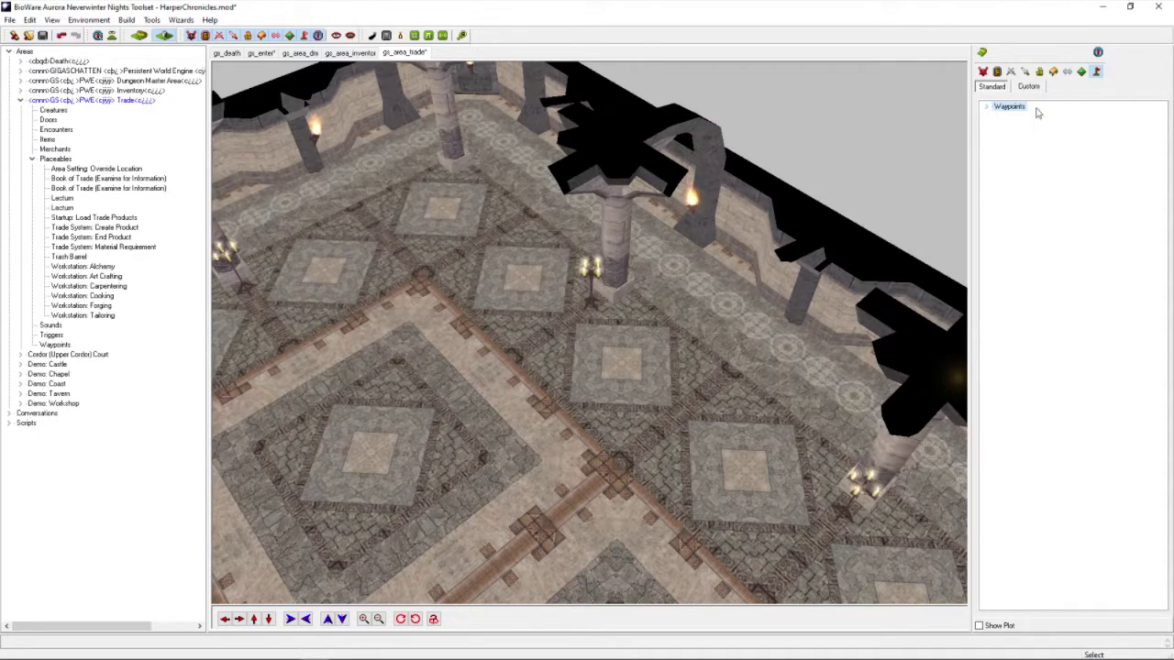
{"action": "left_click", "coordinate": [985, 74]}
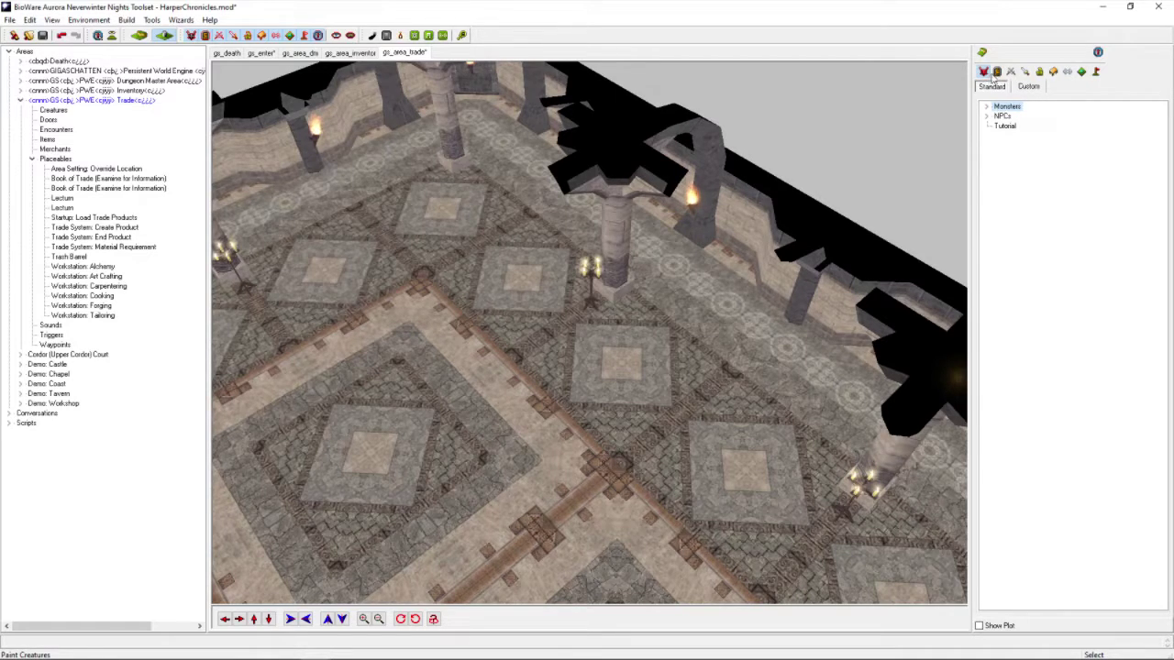
{"action": "left_click", "coordinate": [997, 74]}
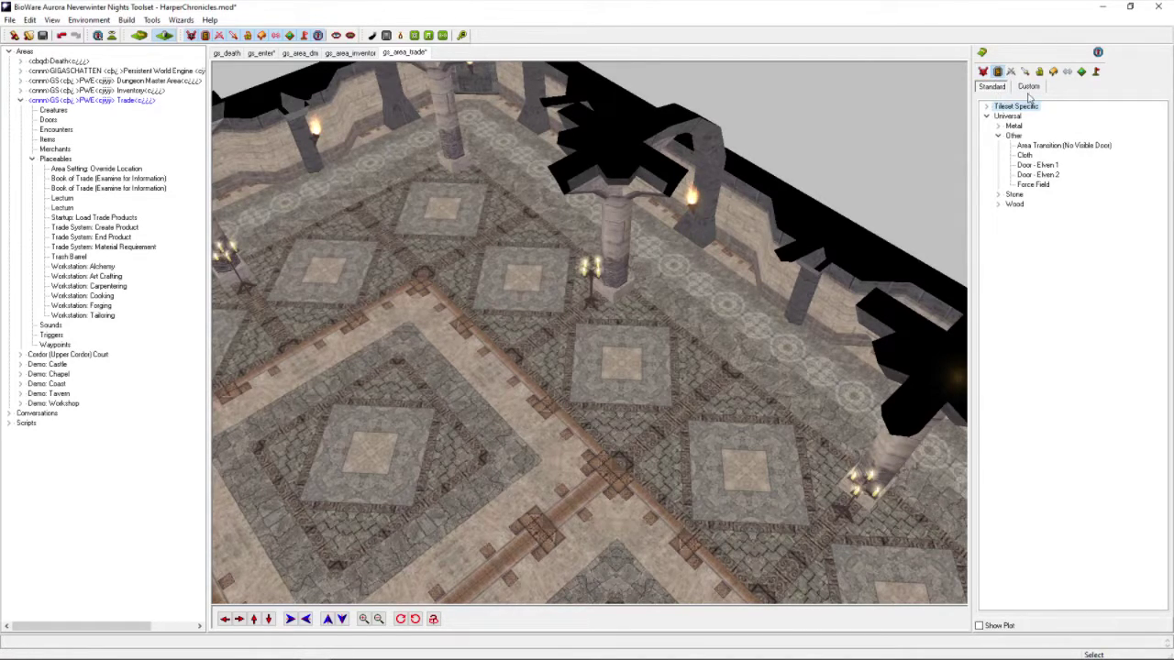
{"action": "left_click", "coordinate": [1012, 71]}
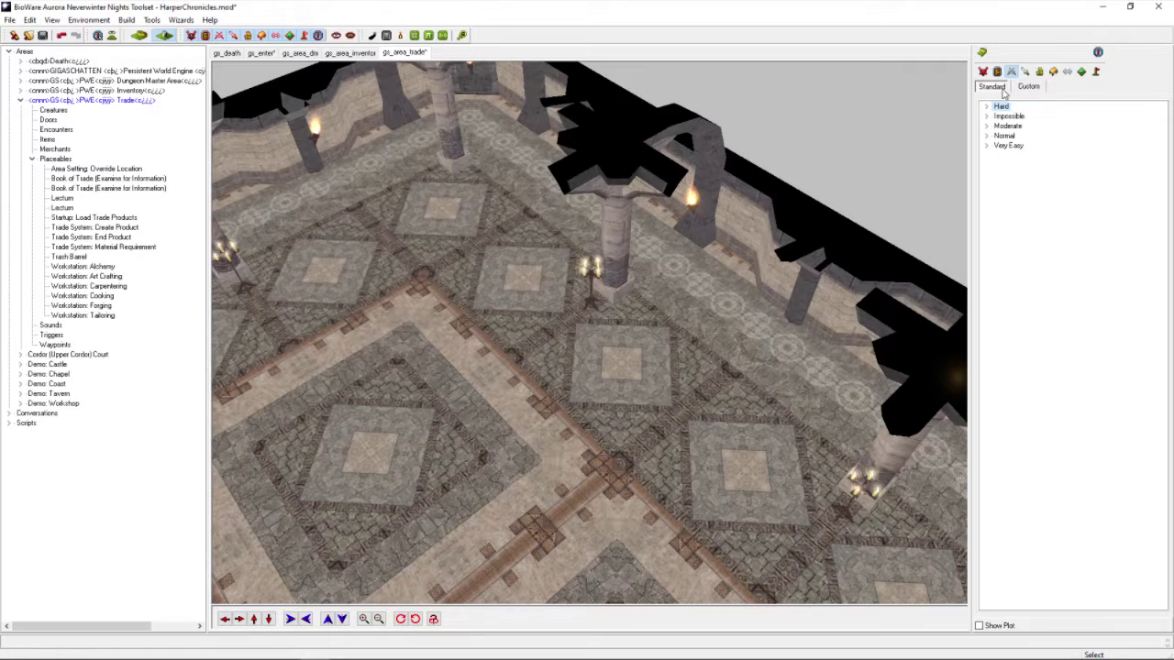
{"action": "left_click", "coordinate": [1026, 73]}
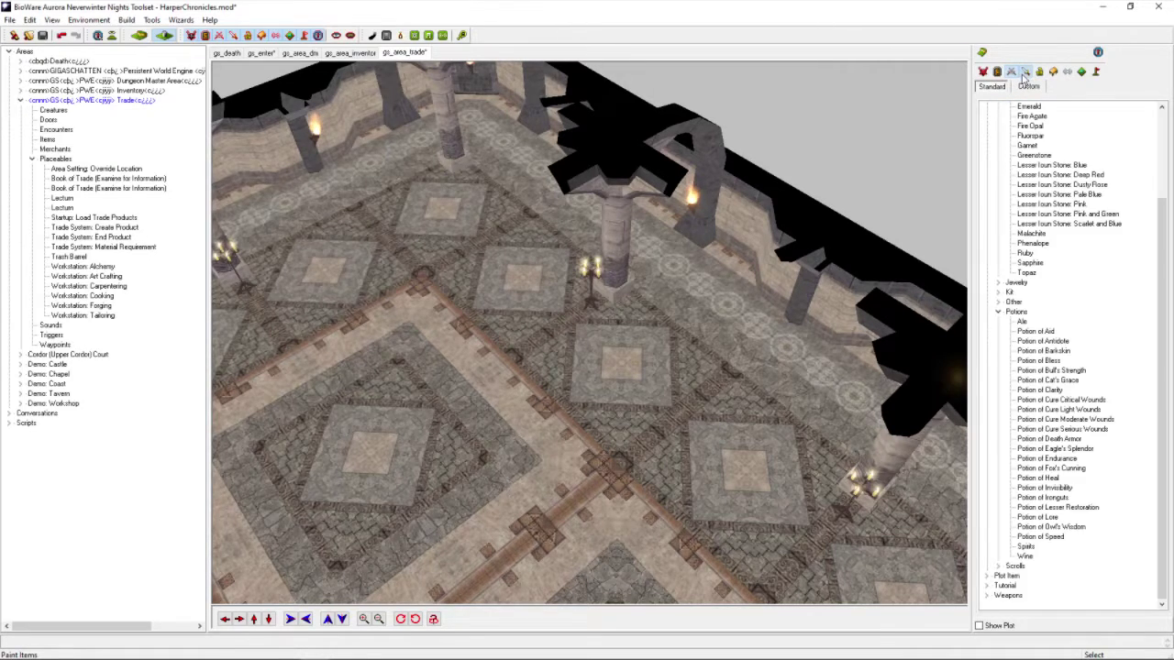
{"action": "left_click", "coordinate": [1039, 74]}
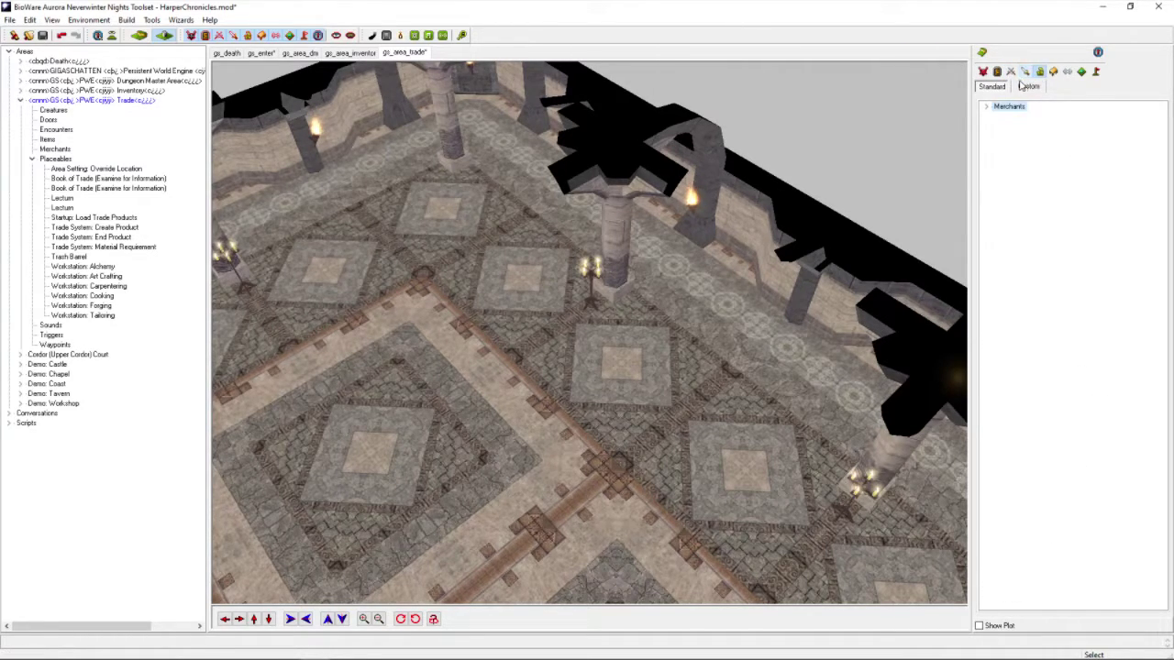
{"action": "left_click", "coordinate": [1053, 72]}
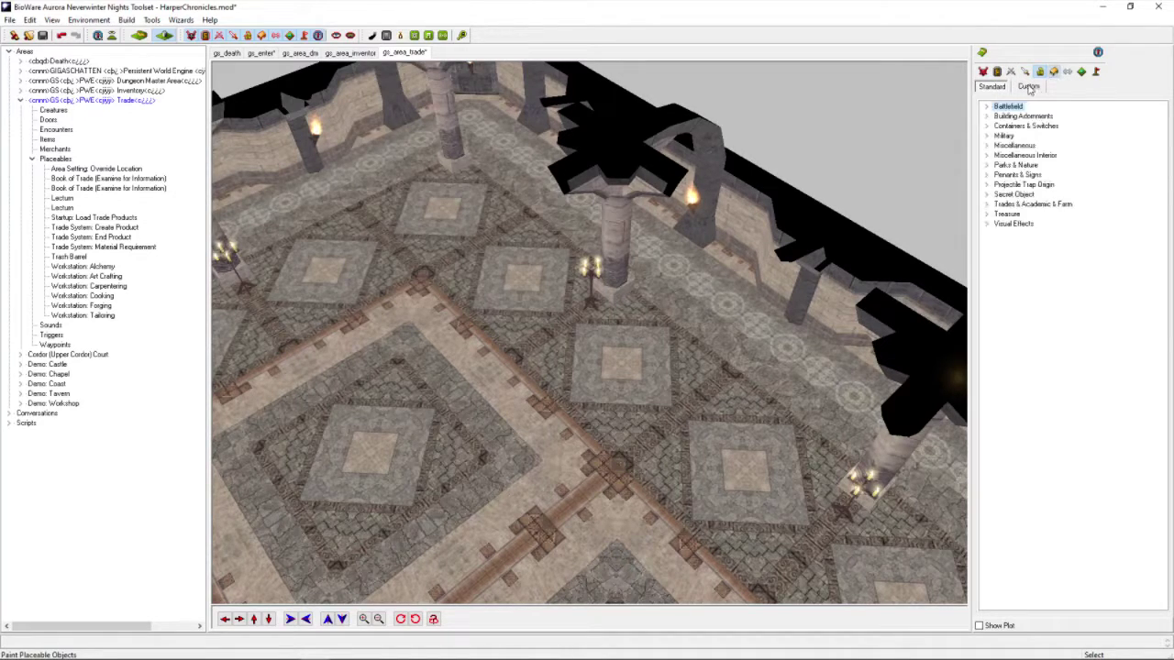
- Review the custom palette categories for placeable objects, sounds and creatures
{"action": "left_click", "coordinate": [1029, 87]}
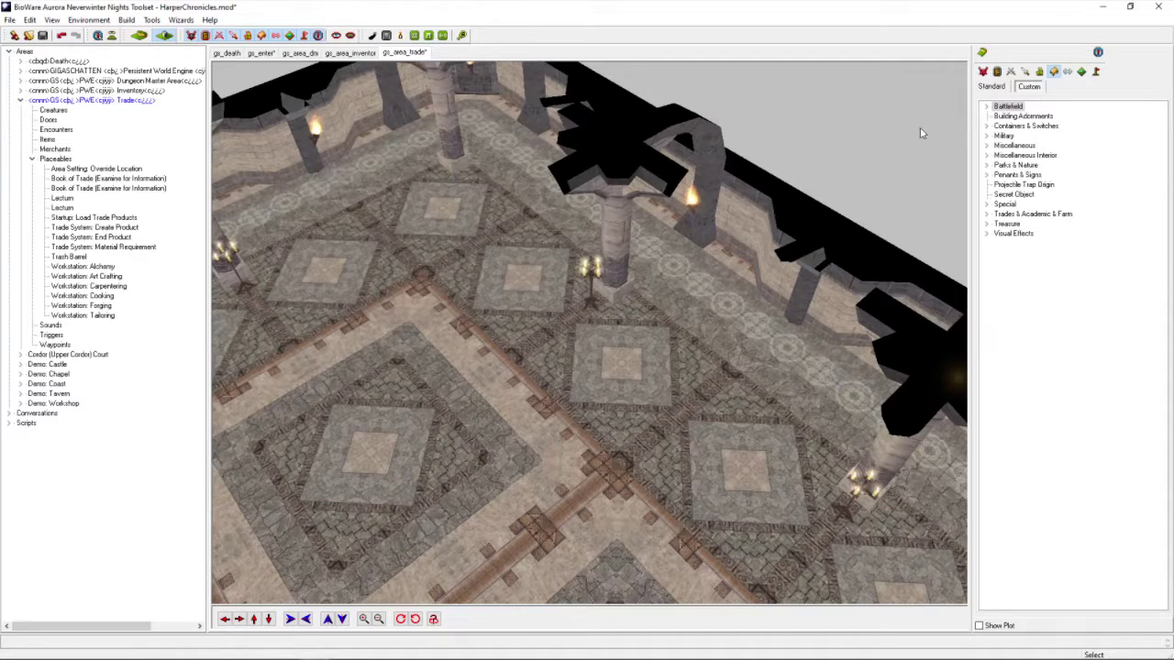
{"action": "left_click", "coordinate": [1067, 73]}
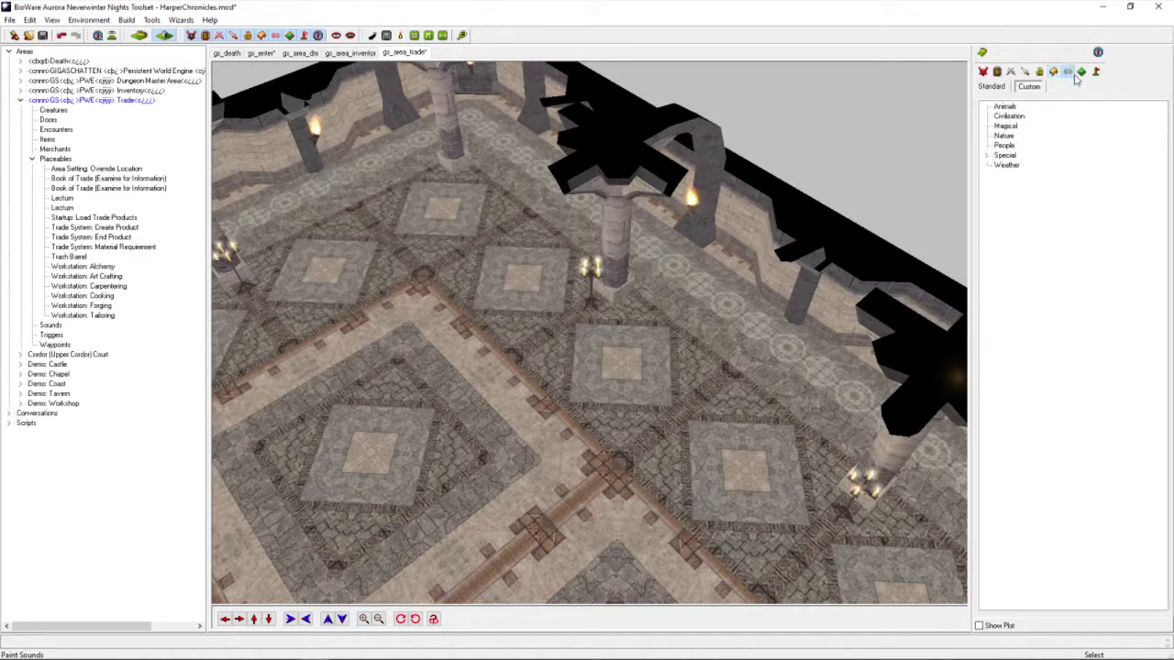
{"action": "left_click", "coordinate": [998, 73]}
{"action": "left_click", "coordinate": [984, 74]}
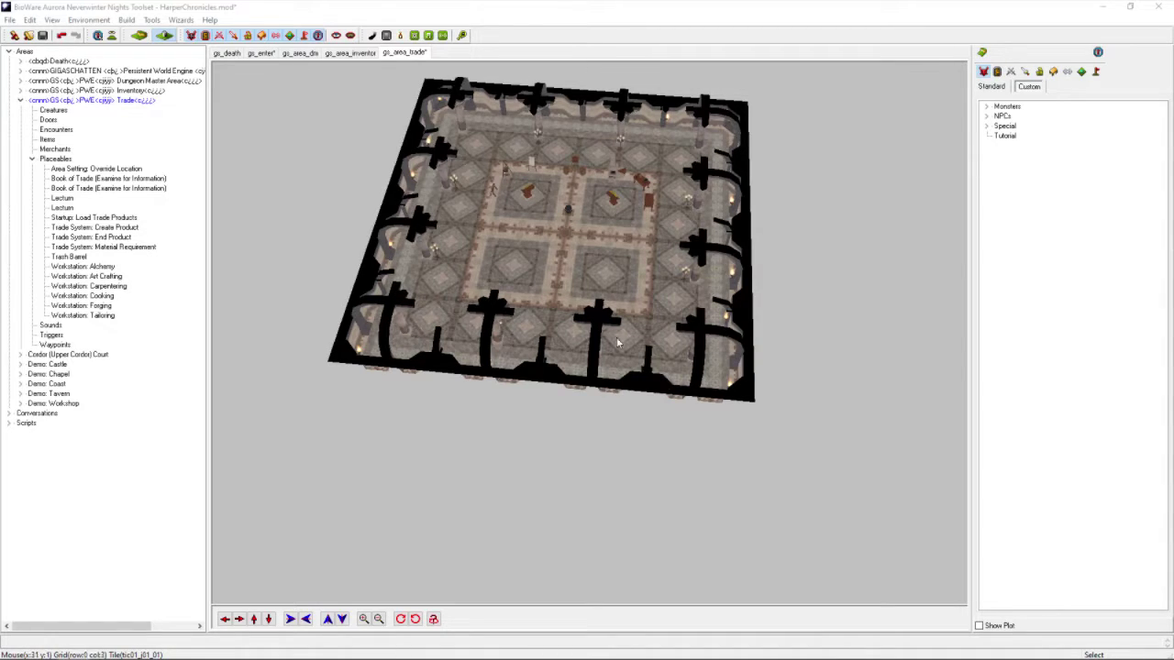
{"action": "left_click", "coordinate": [570, 309]}
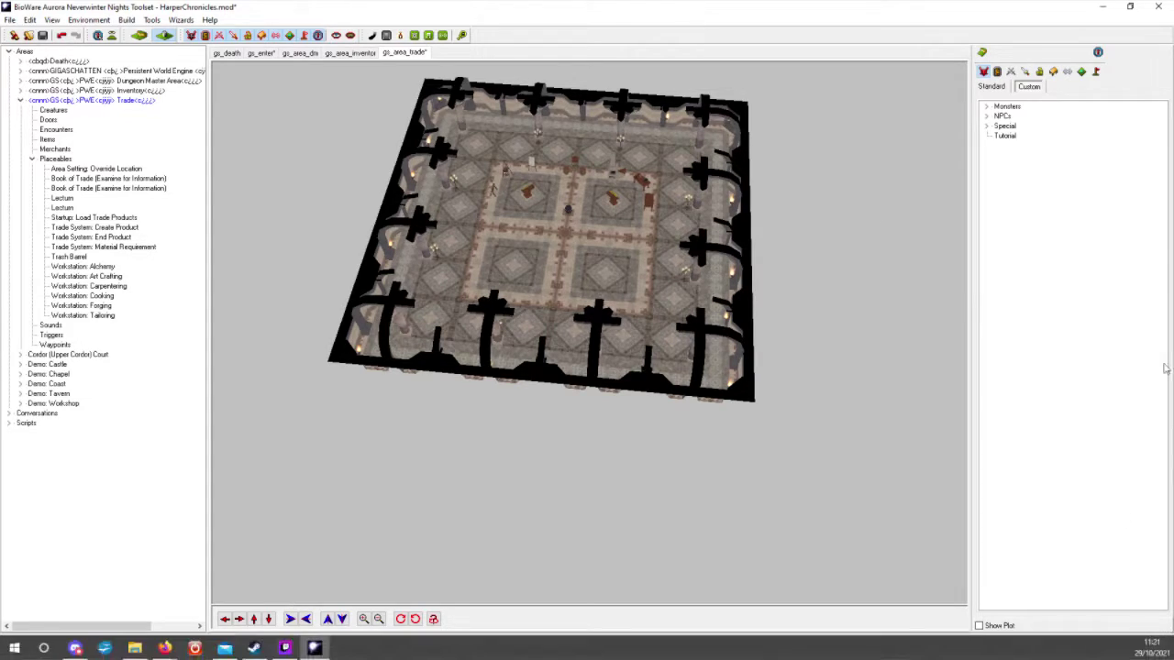
- Collapse the Trade area's contents, look through the module files in File Explorer's modules folder, and return to the toolset
{"action": "left_click", "coordinate": [19, 101]}
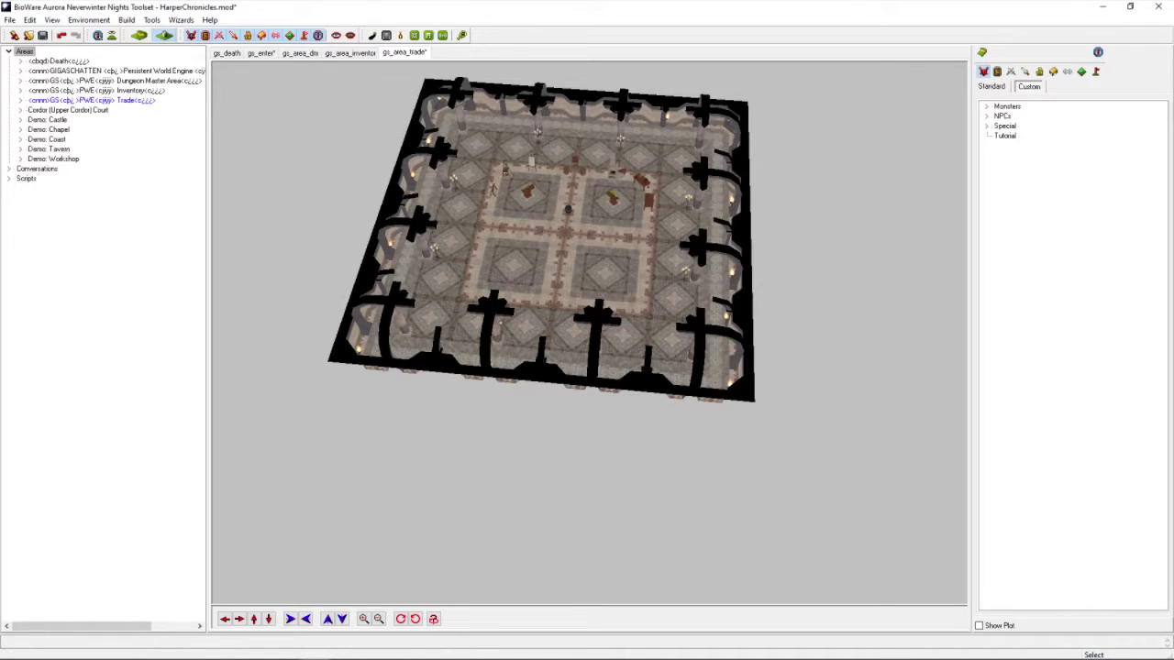
{"action": "mouse_move", "coordinate": [361, 653]}
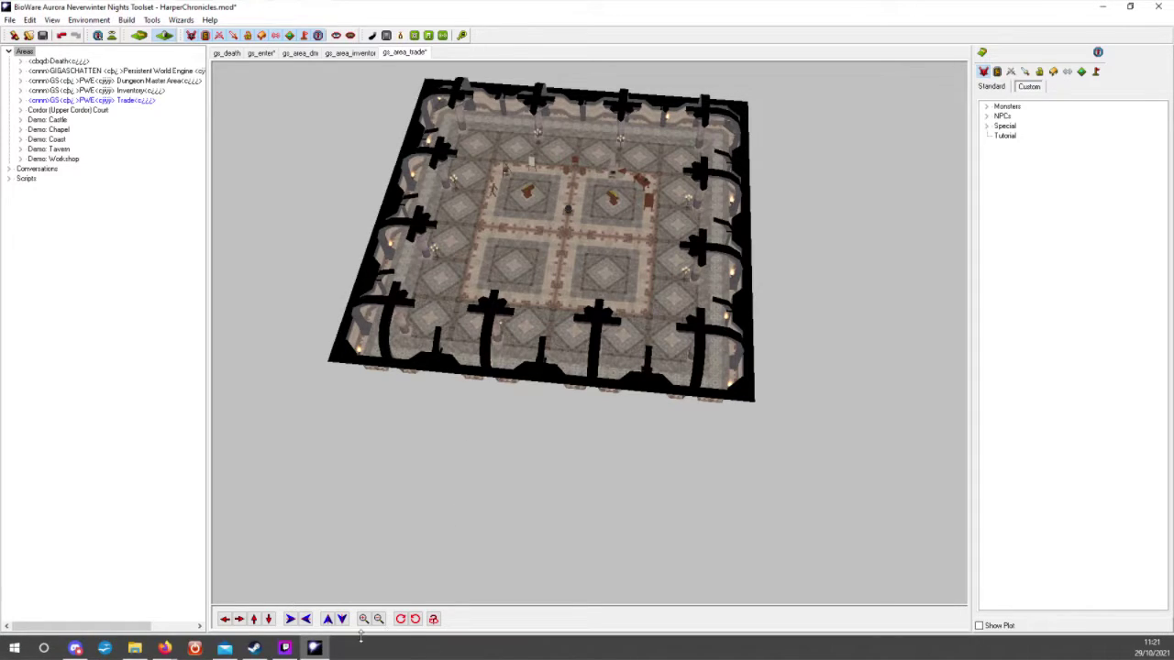
{"action": "left_click", "coordinate": [134, 649]}
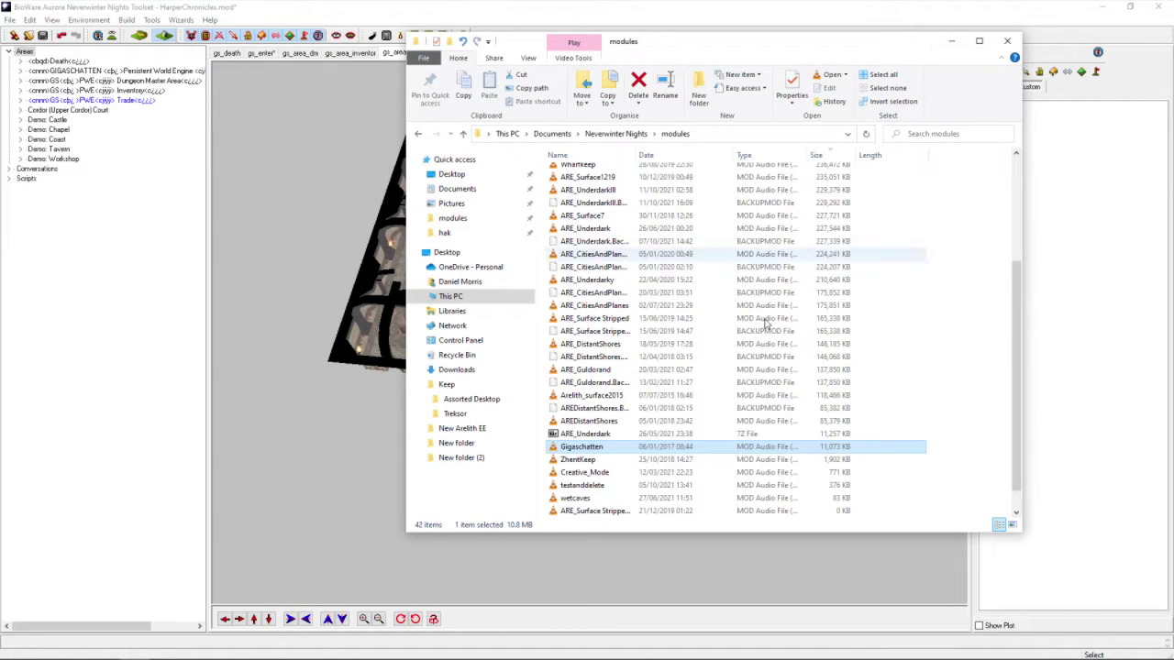
{"action": "left_click_drag", "start_coordinate": [1018, 346], "coordinate": [1008, 267]}
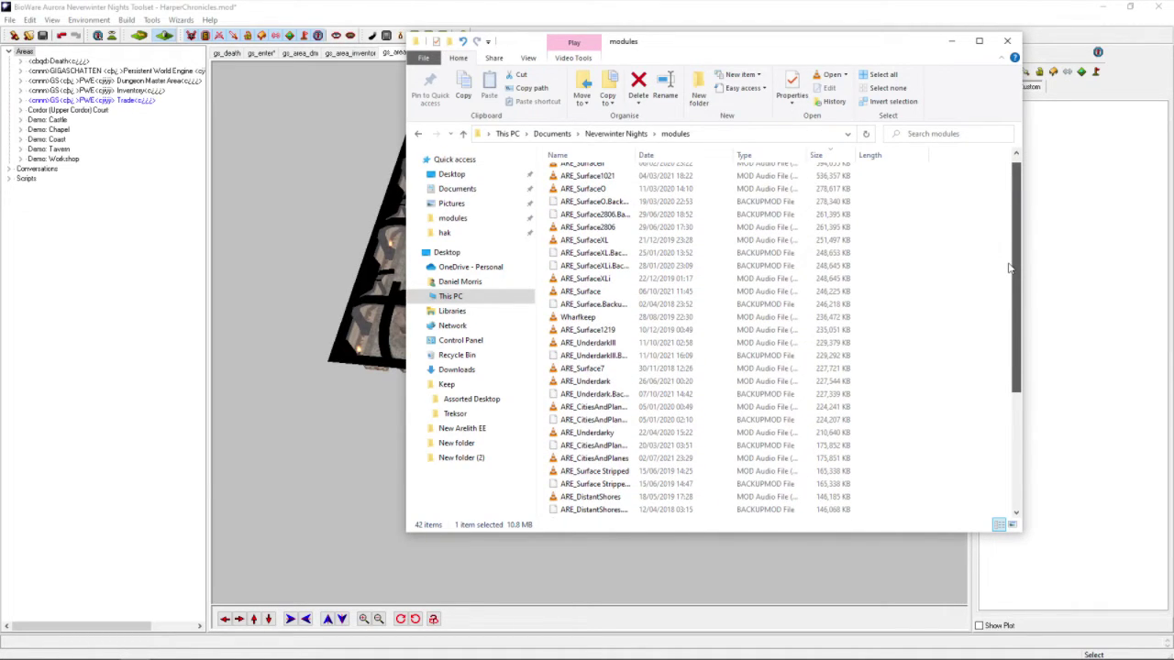
{"action": "left_click", "coordinate": [171, 8]}
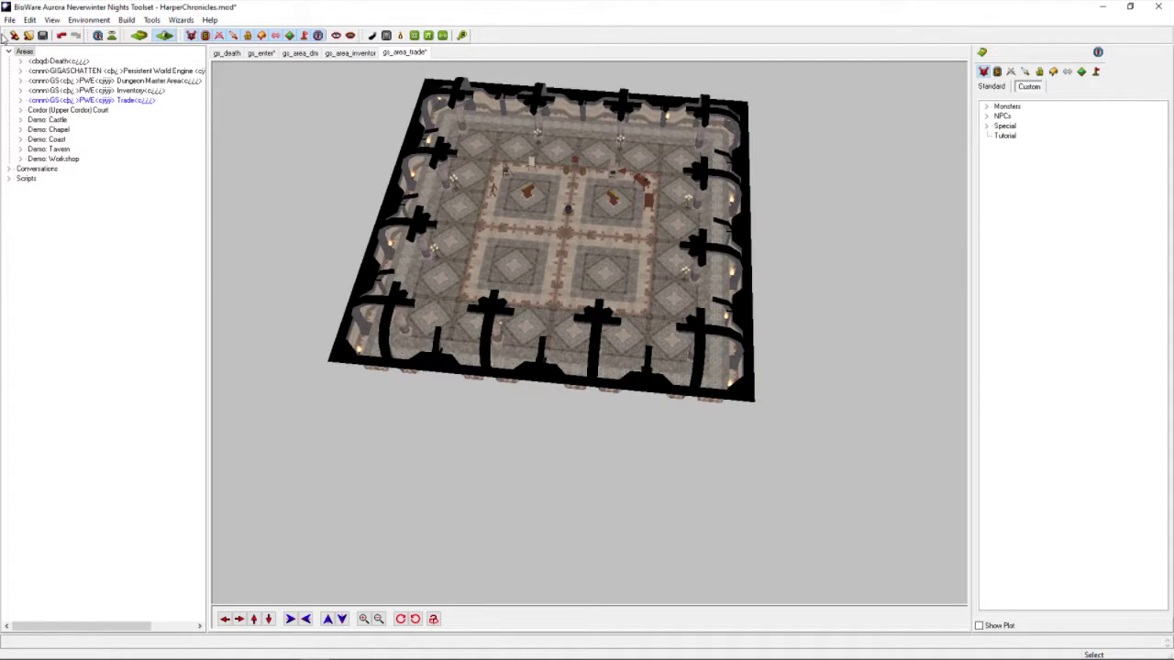
- Switch to File Explorer, open the temp0 folder inside modules, look through its files, and minimize the window
{"action": "left_click", "coordinate": [8, 23]}
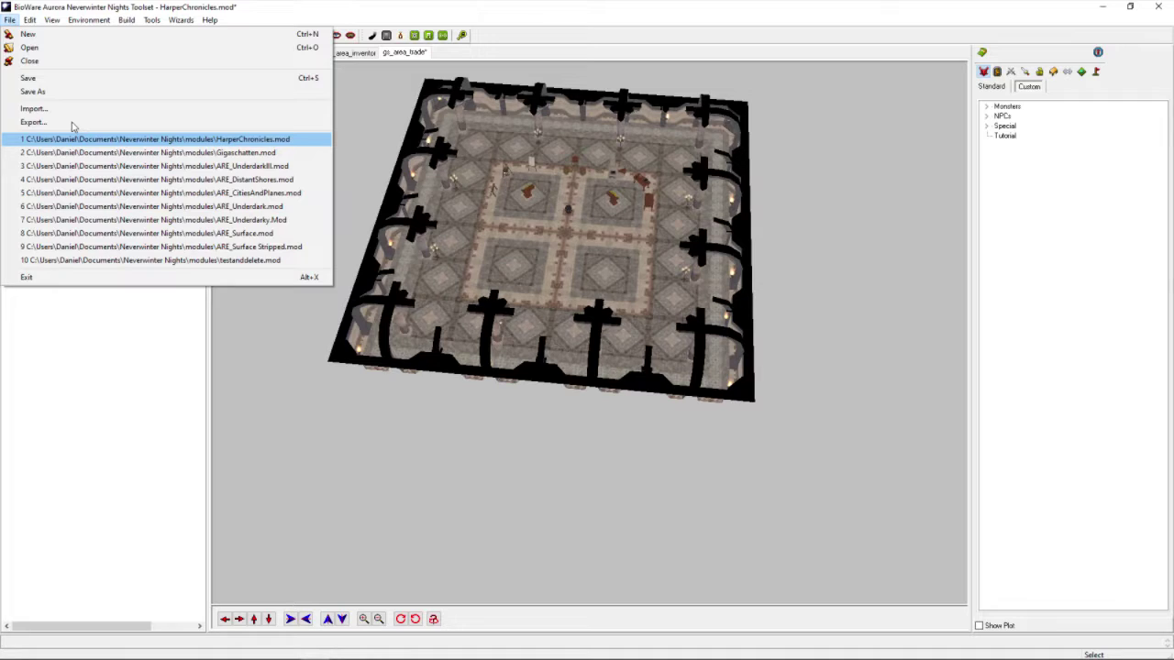
{"action": "mouse_move", "coordinate": [211, 653]}
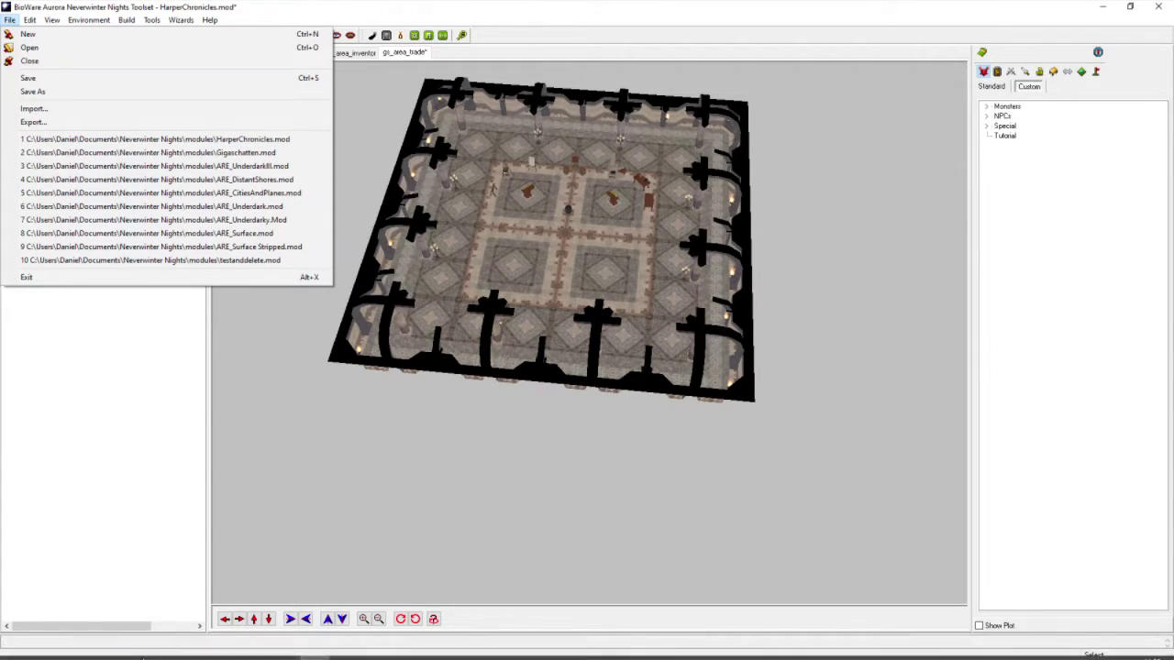
{"action": "left_click", "coordinate": [135, 648]}
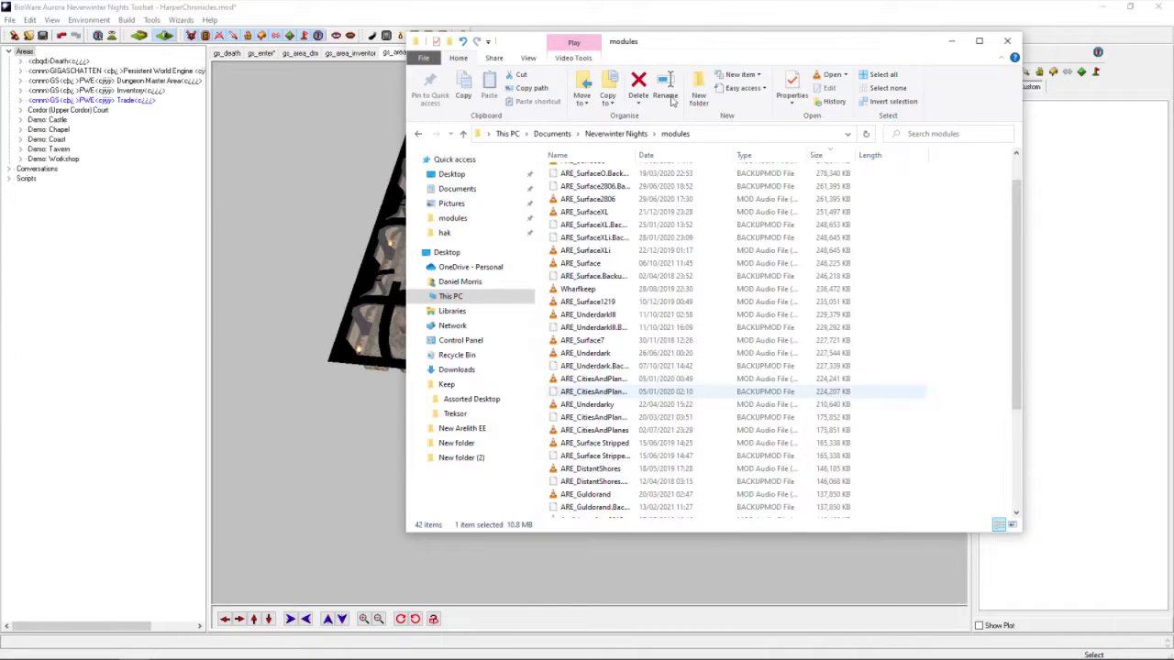
{"action": "scroll", "coordinate": [892, 304], "scroll_direction": "down", "scroll_amount": 5}
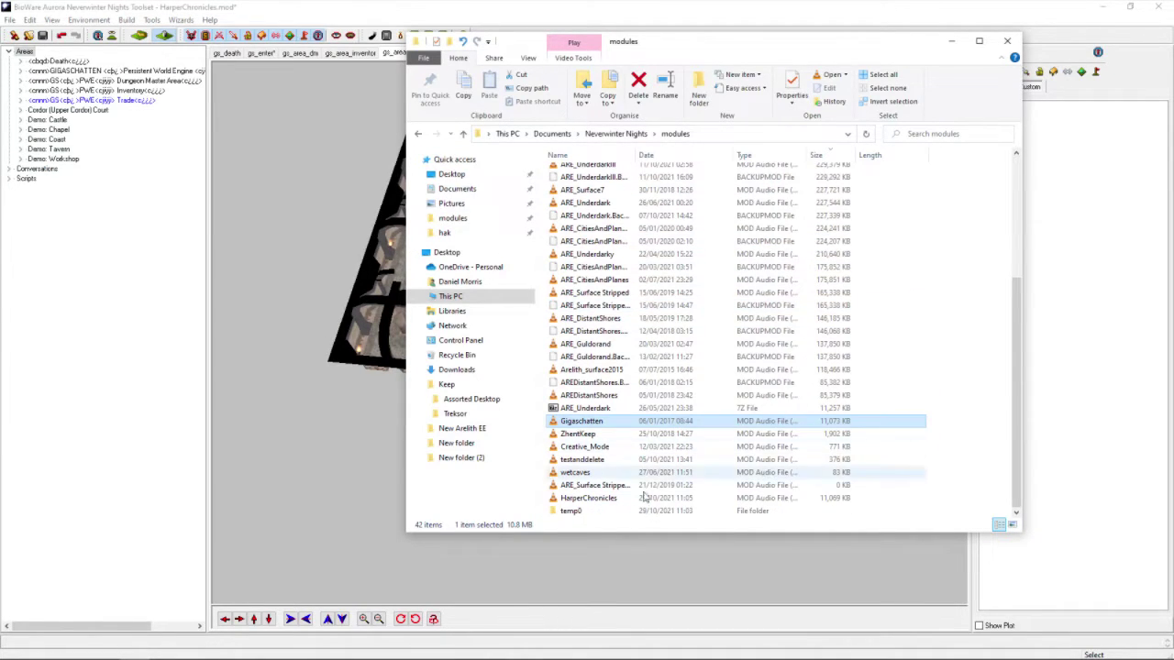
{"action": "double_click", "coordinate": [569, 511]}
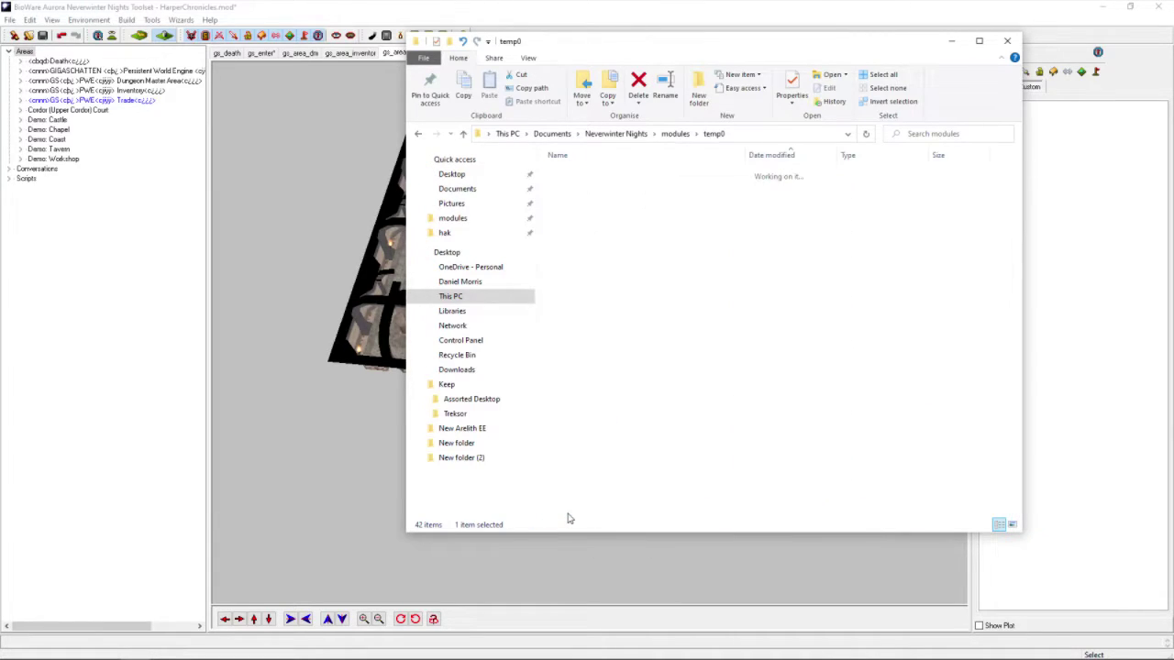
{"action": "left_click_drag", "start_coordinate": [1016, 163], "coordinate": [975, 446]}
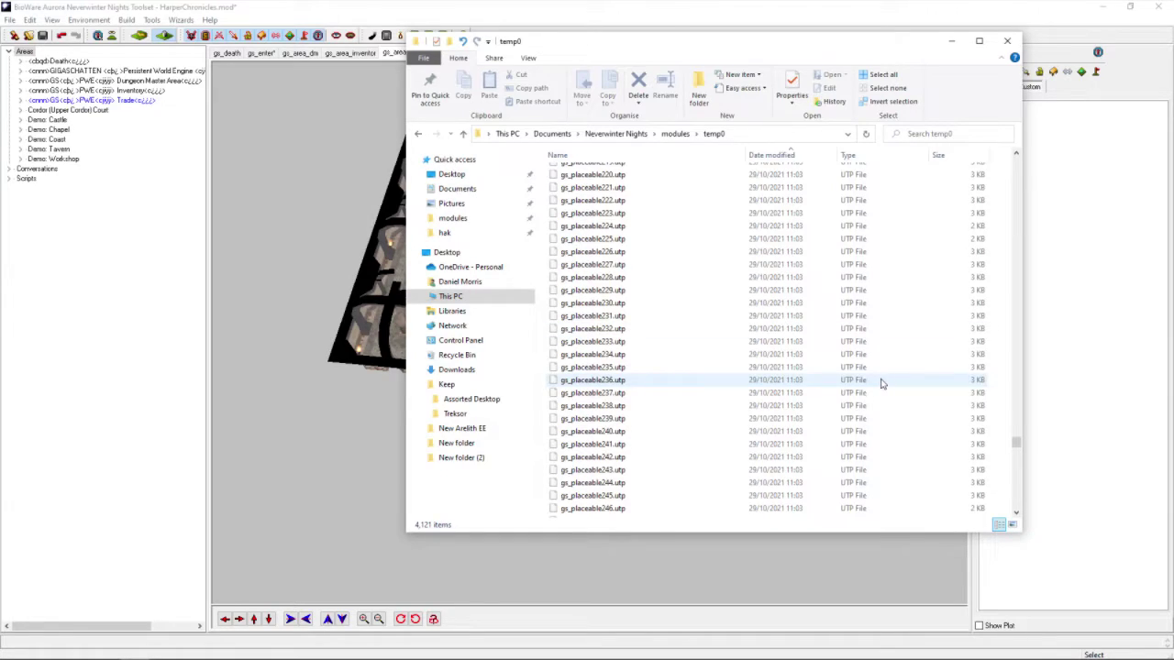
{"action": "left_click", "coordinate": [955, 41]}
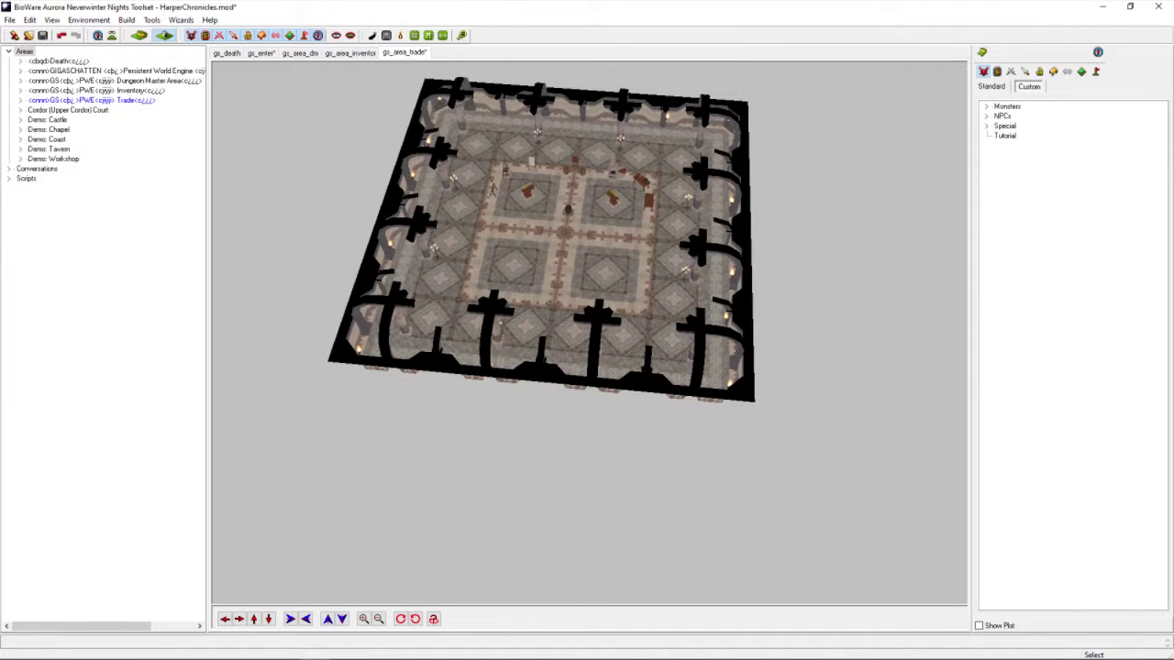
- Start a new area in the module and select the Castle Interior 2 tileset for it
{"action": "right_click", "coordinate": [33, 53]}
{"action": "left_click", "coordinate": [22, 55]}
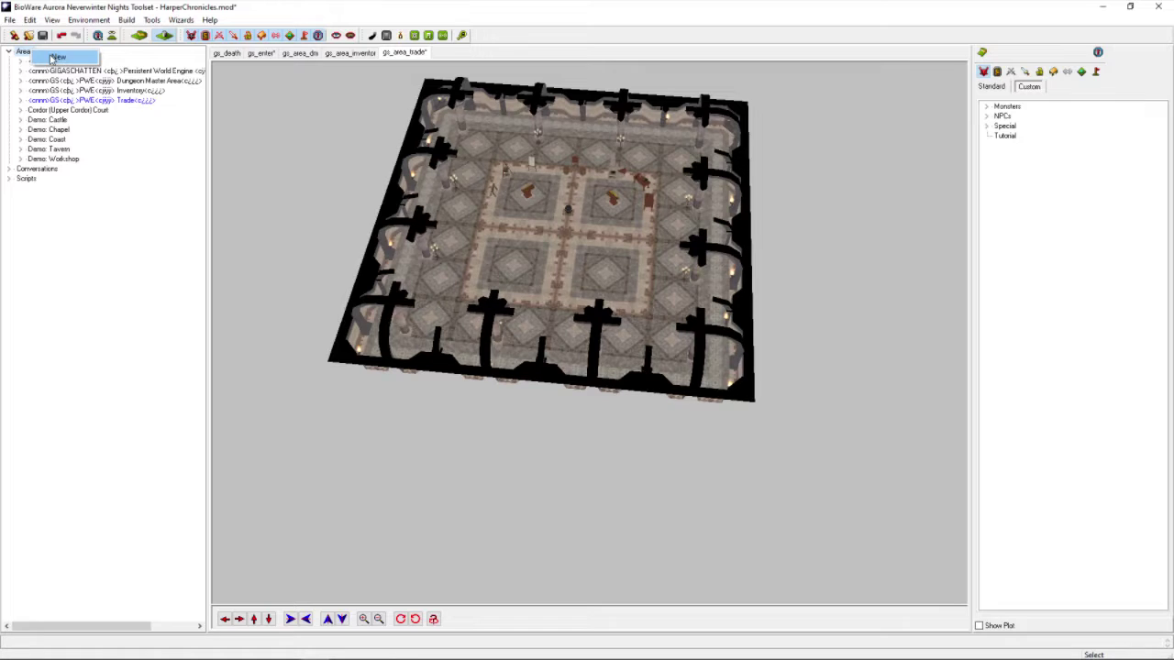
{"action": "left_click", "coordinate": [55, 57]}
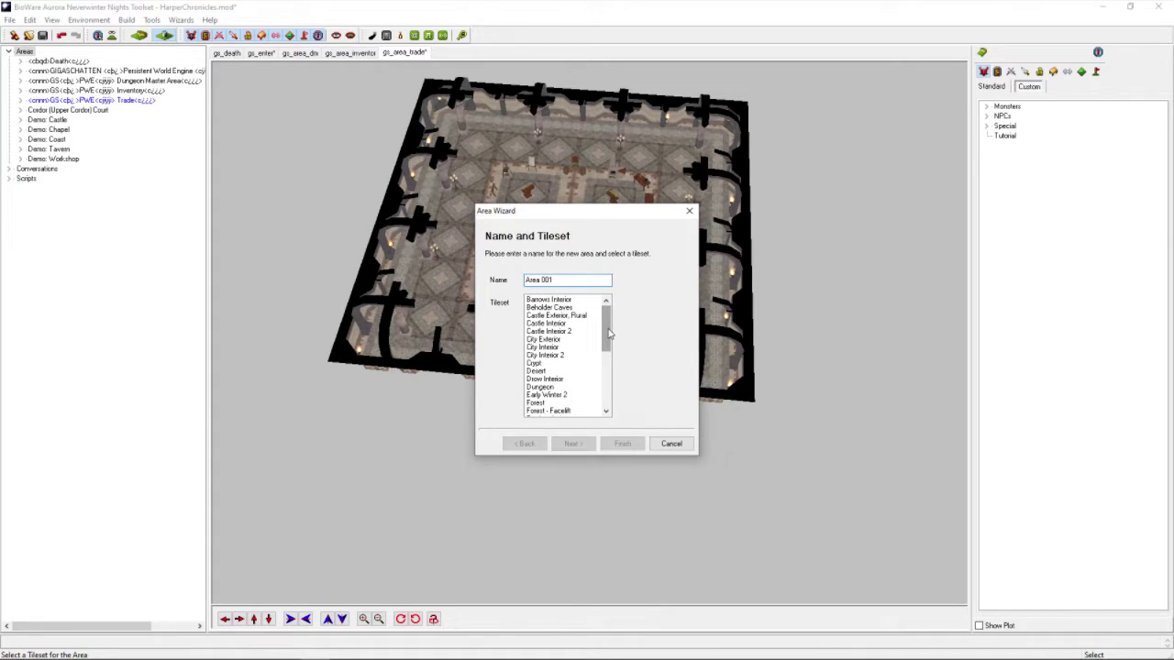
{"action": "left_click_drag", "start_coordinate": [609, 336], "coordinate": [607, 308]}
{"action": "left_click", "coordinate": [601, 324]}
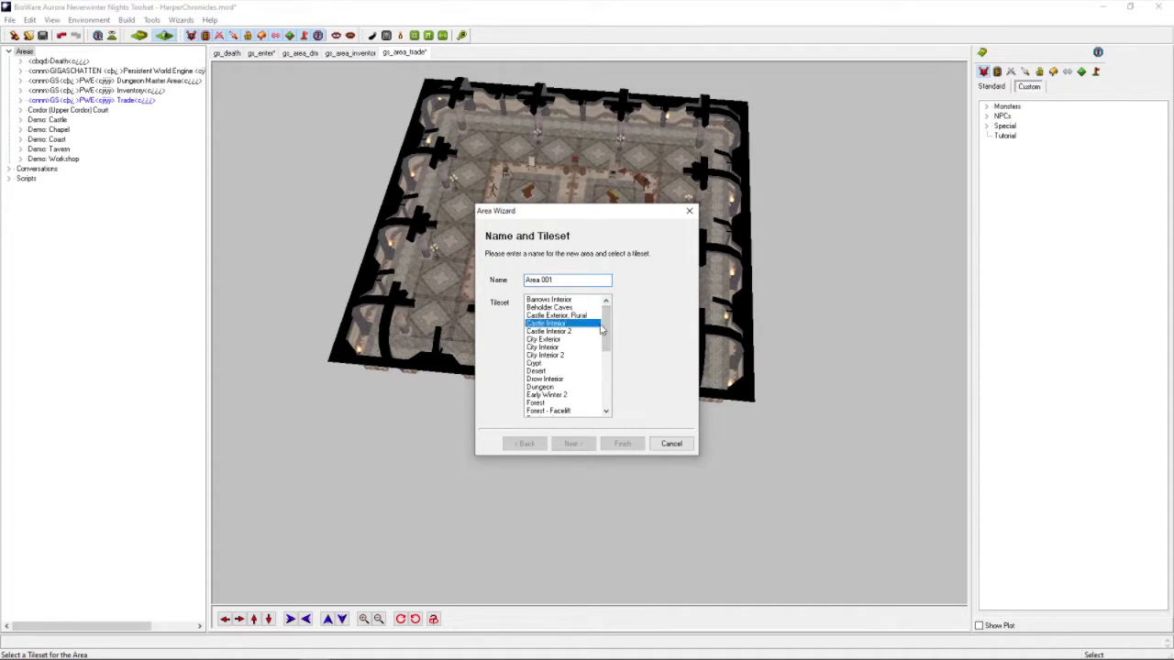
{"action": "left_click", "coordinate": [597, 332]}
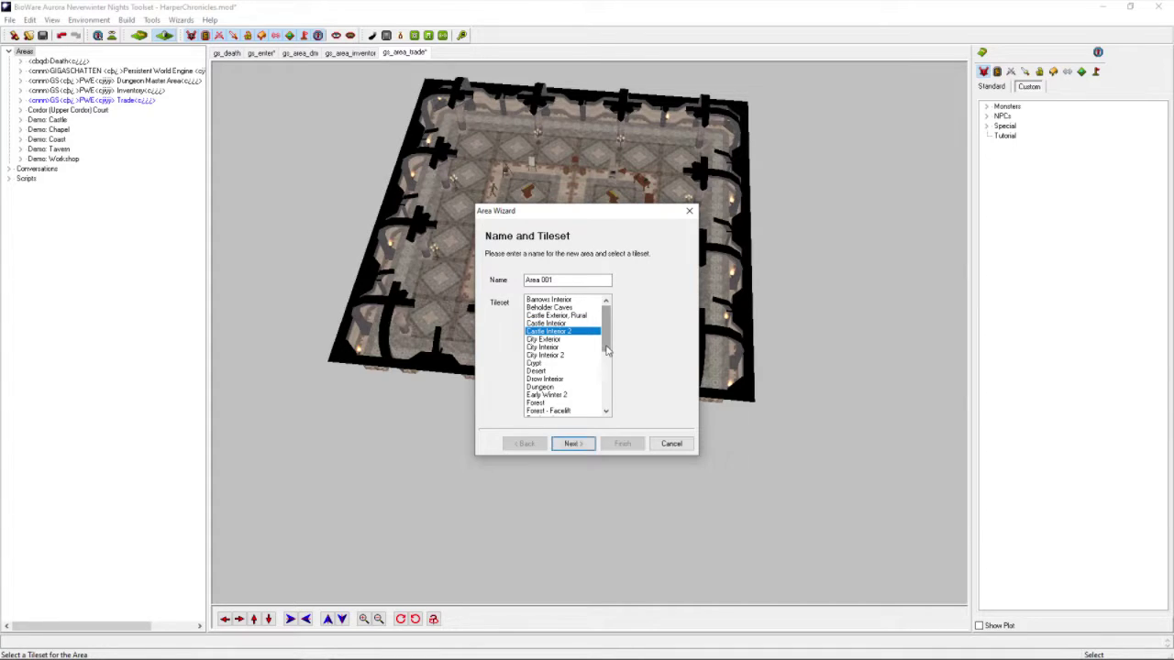
- Look through the full list of available tilesets for the new area and move the wizard to see the Trade area behind it
{"action": "mouse_move", "coordinate": [606, 349]}
{"action": "left_mouse_down"}
{"action": "mouse_move", "coordinate": [606, 406]}
{"action": "mouse_move", "coordinate": [608, 339]}
{"action": "left_mouse_up"}
{"action": "left_click_drag", "start_coordinate": [608, 340], "coordinate": [598, 406]}
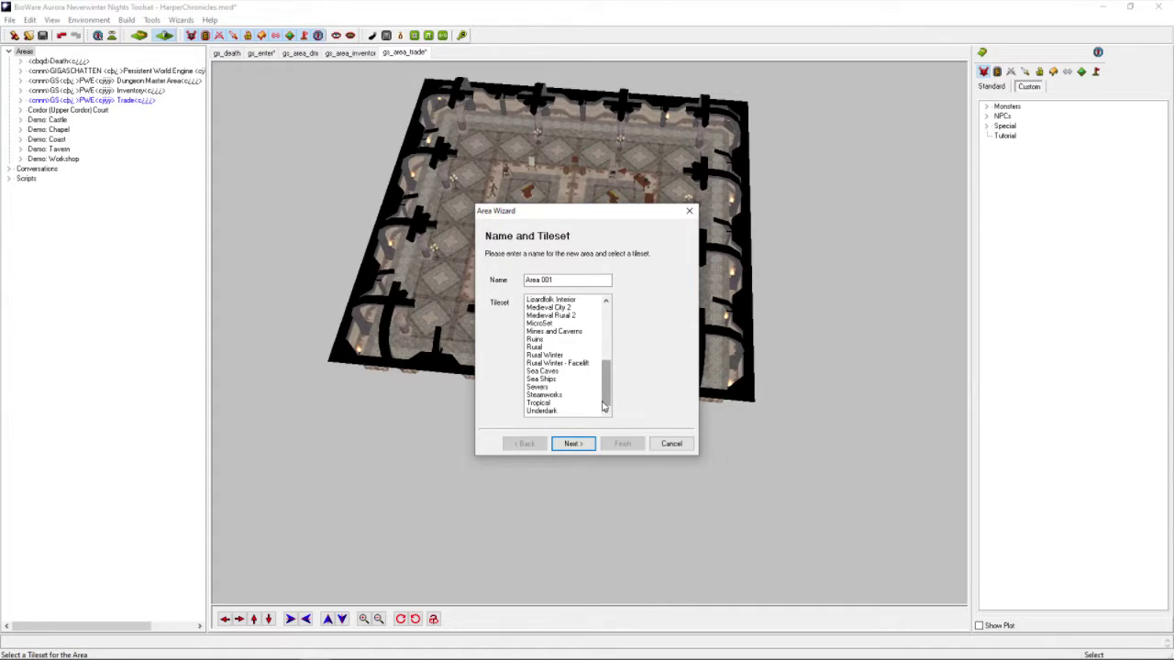
{"action": "left_click_drag", "start_coordinate": [606, 381], "coordinate": [604, 292]}
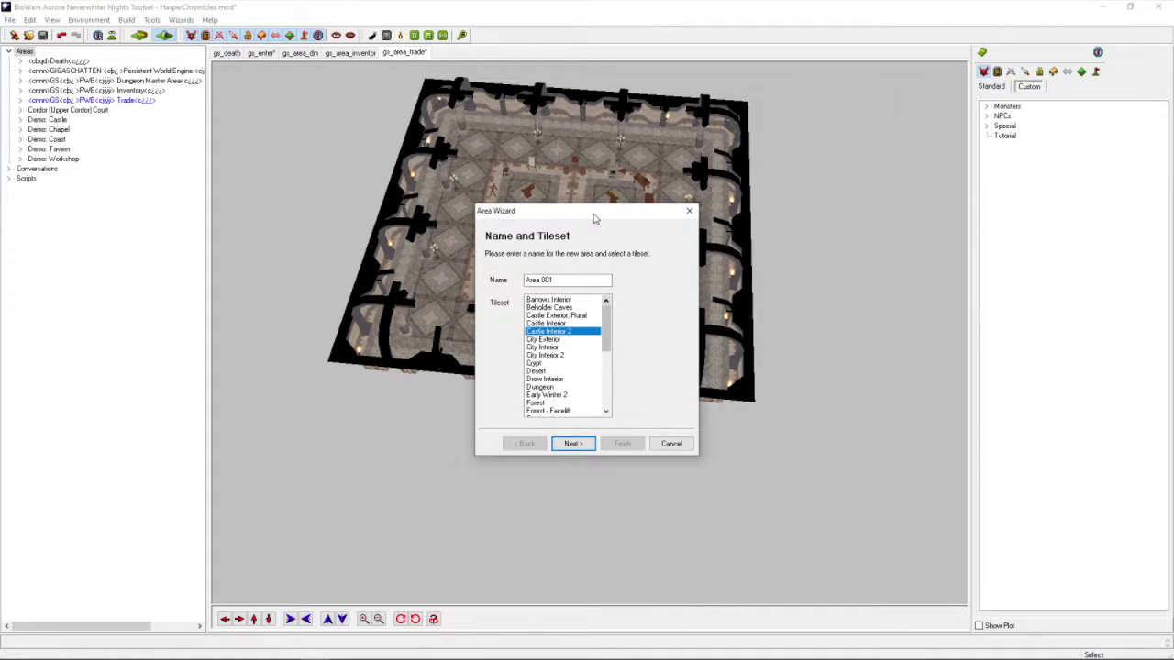
{"action": "left_click_drag", "start_coordinate": [590, 221], "coordinate": [982, 295]}
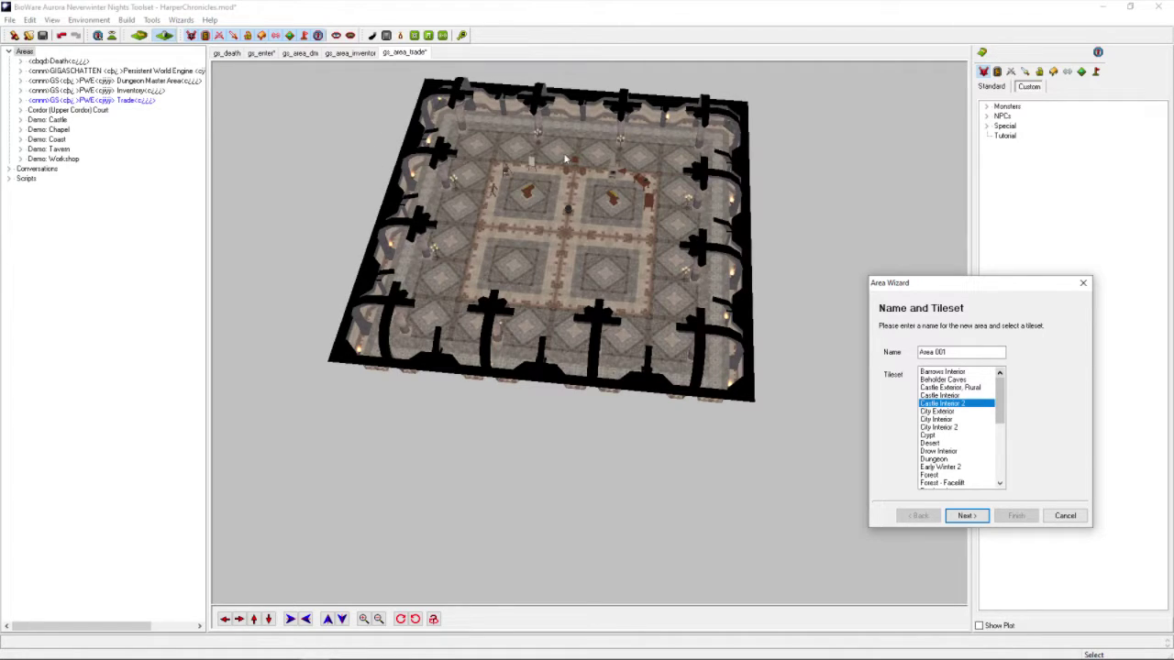
{"action": "left_click_drag", "start_coordinate": [969, 284], "coordinate": [612, 149]}
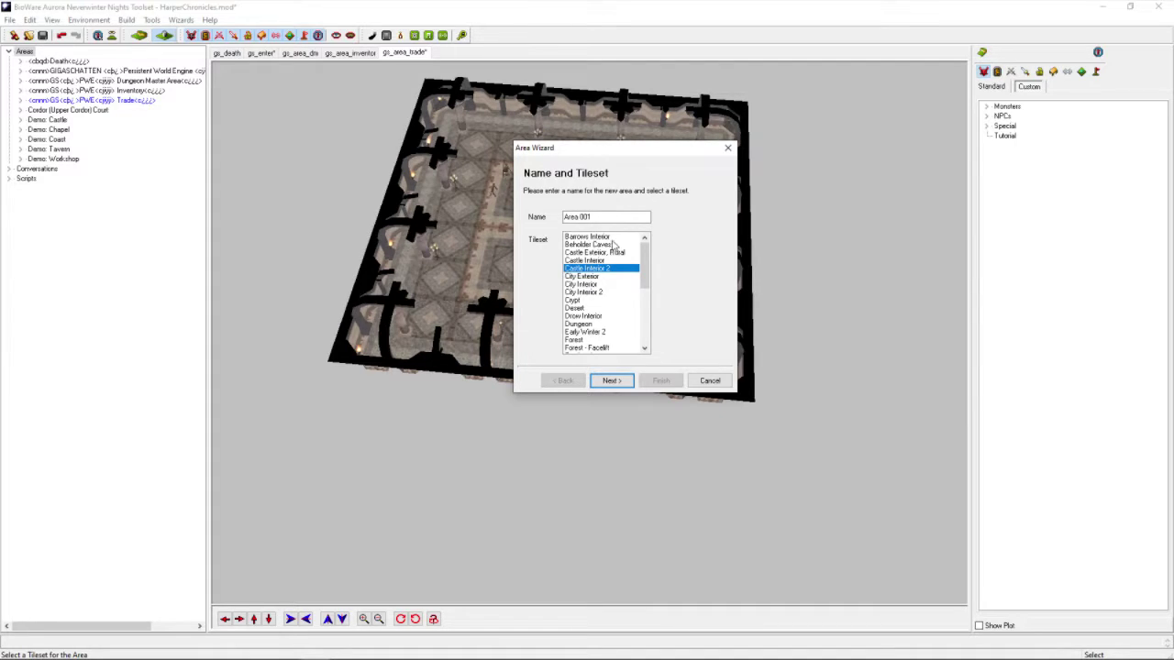
{"action": "mouse_move", "coordinate": [645, 268]}
{"action": "left_mouse_down"}
{"action": "mouse_move", "coordinate": [652, 350]}
{"action": "mouse_move", "coordinate": [656, 284]}
{"action": "left_mouse_up"}
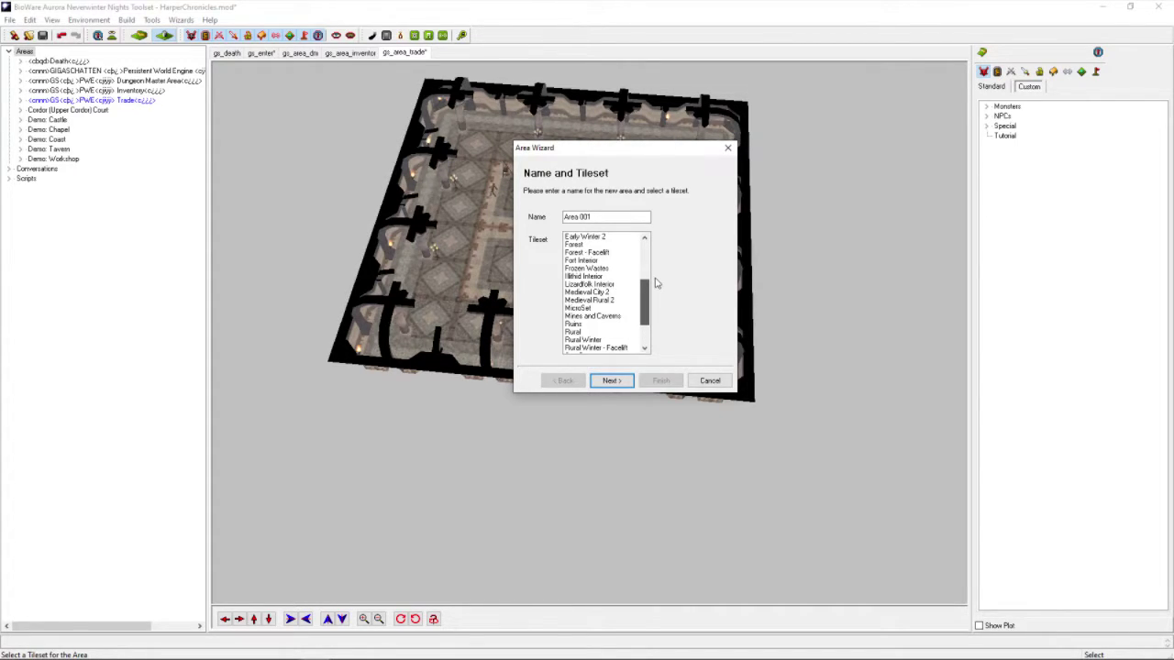
{"action": "scroll", "coordinate": [656, 283], "scroll_direction": "up", "scroll_amount": 3}
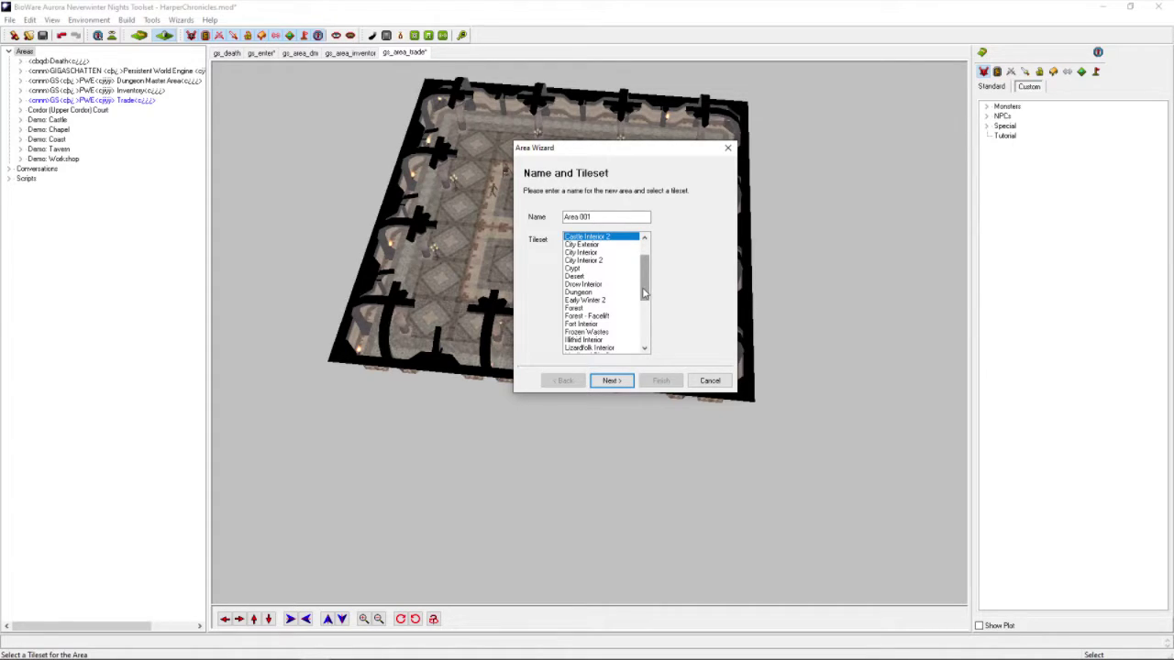
{"action": "left_click_drag", "start_coordinate": [645, 293], "coordinate": [645, 301]}
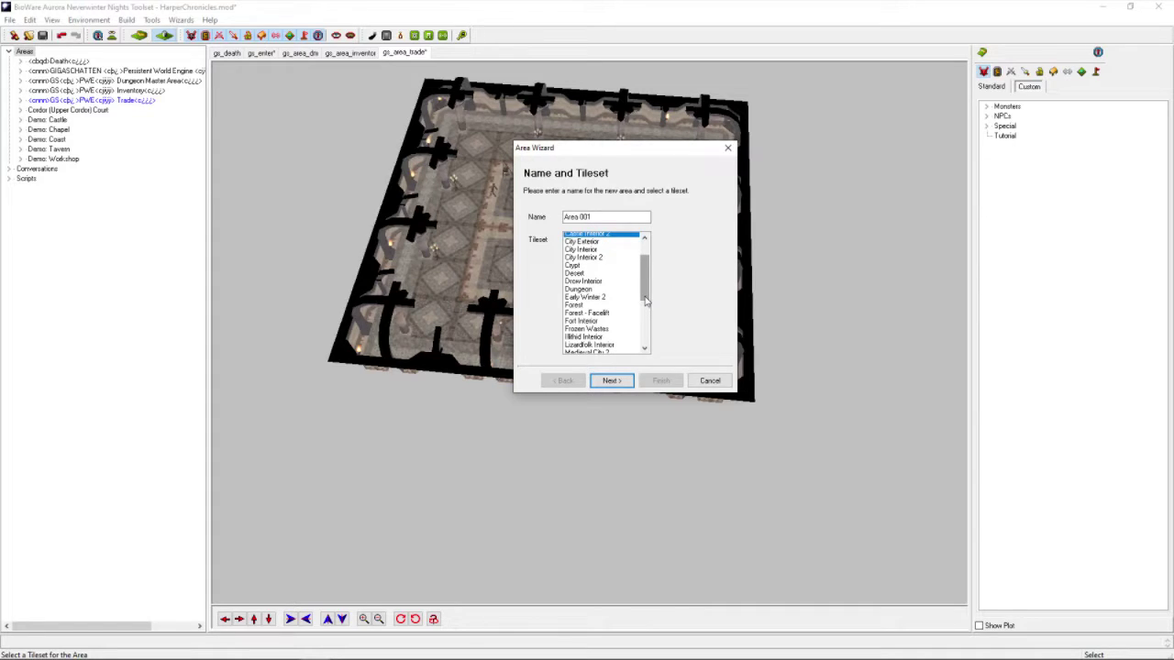
{"action": "left_click_drag", "start_coordinate": [646, 300], "coordinate": [646, 312]}
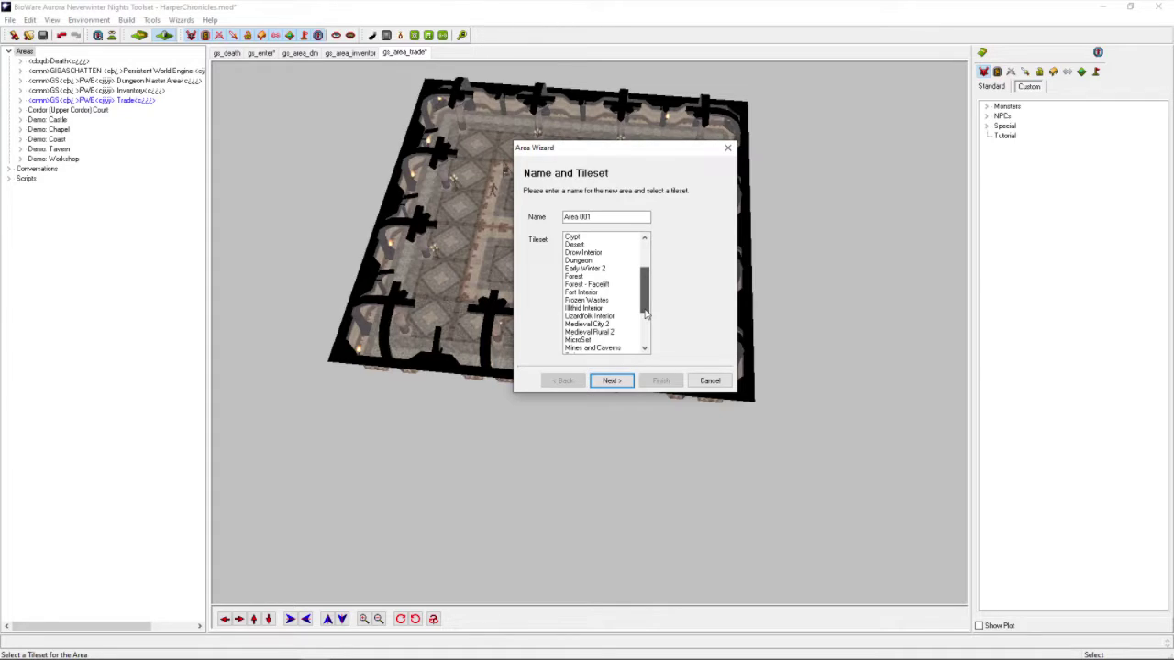
{"action": "scroll", "coordinate": [646, 314], "scroll_direction": "down", "scroll_amount": 1}
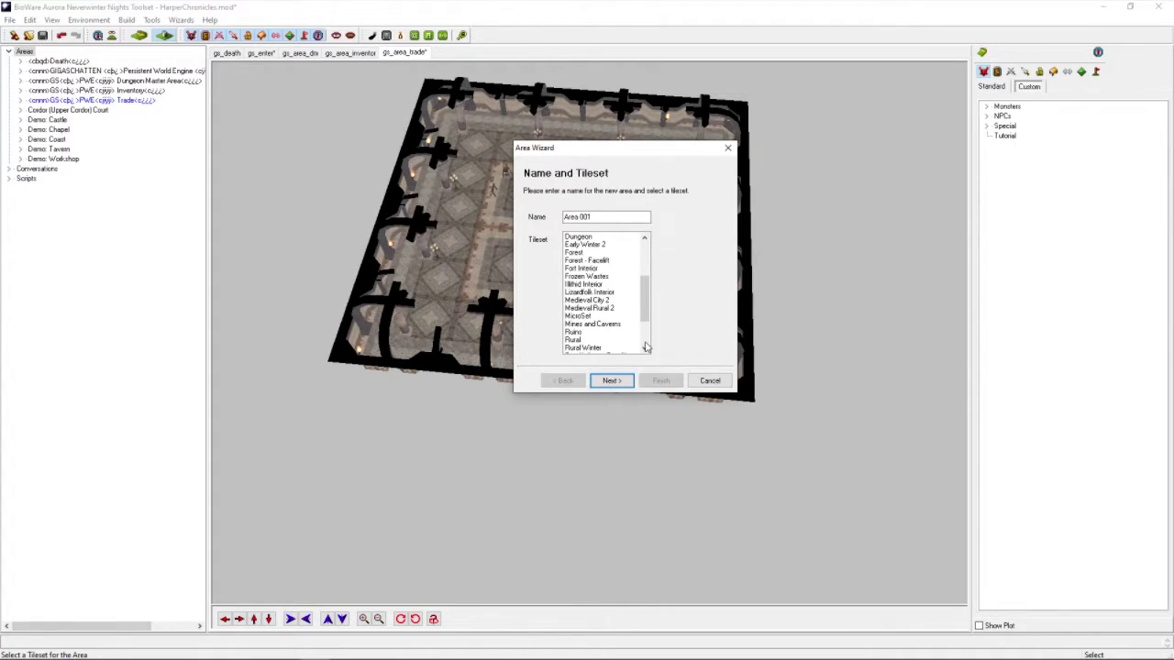
{"action": "scroll", "coordinate": [642, 332], "scroll_direction": "down", "scroll_amount": 3}
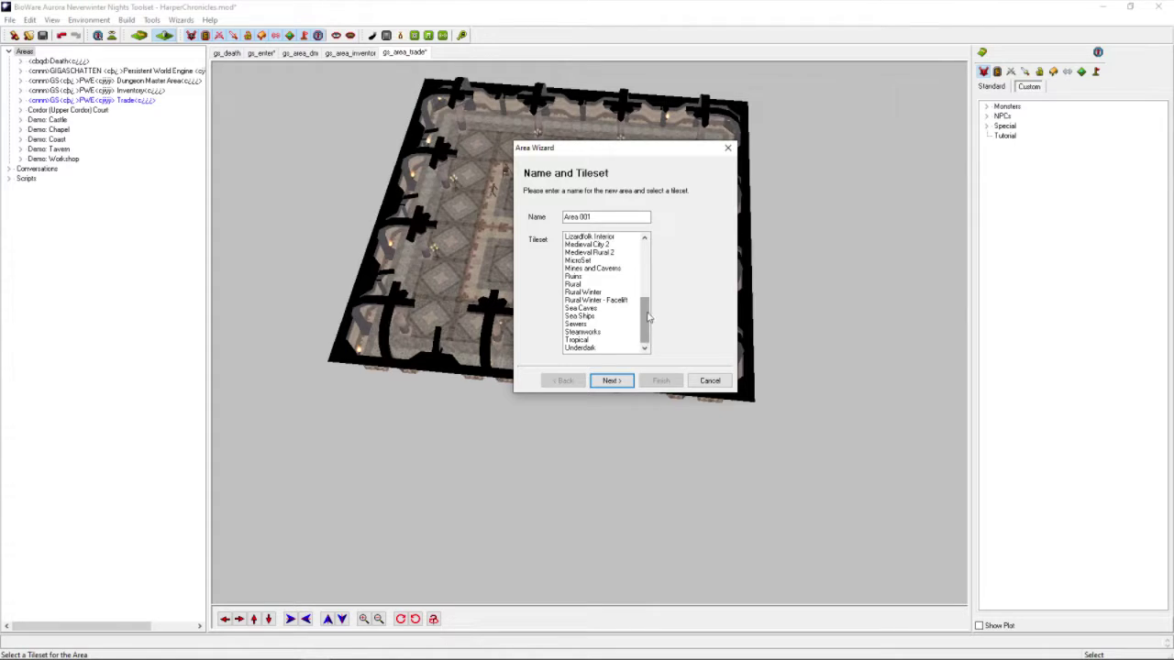
{"action": "mouse_move", "coordinate": [647, 330]}
{"action": "left_mouse_down"}
{"action": "mouse_move", "coordinate": [646, 266]}
{"action": "mouse_move", "coordinate": [649, 341]}
{"action": "left_mouse_up"}
{"action": "left_click_drag", "start_coordinate": [650, 296], "coordinate": [642, 231]}
{"action": "left_click_drag", "start_coordinate": [640, 285], "coordinate": [644, 255]}
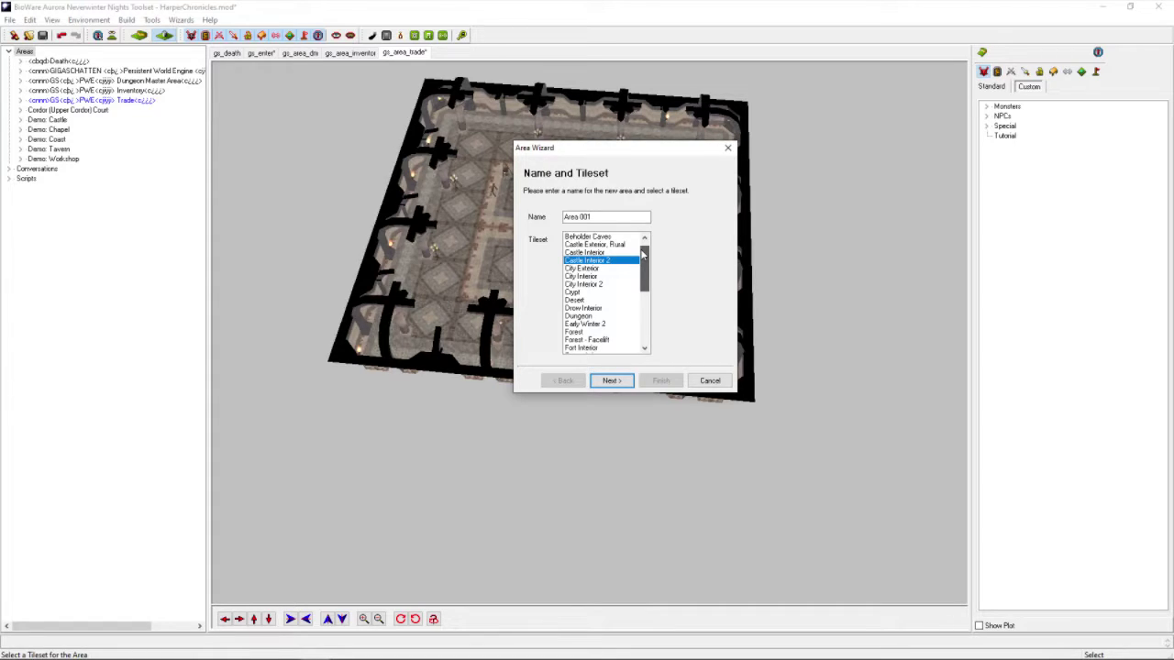
{"action": "left_click_drag", "start_coordinate": [643, 255], "coordinate": [644, 257]}
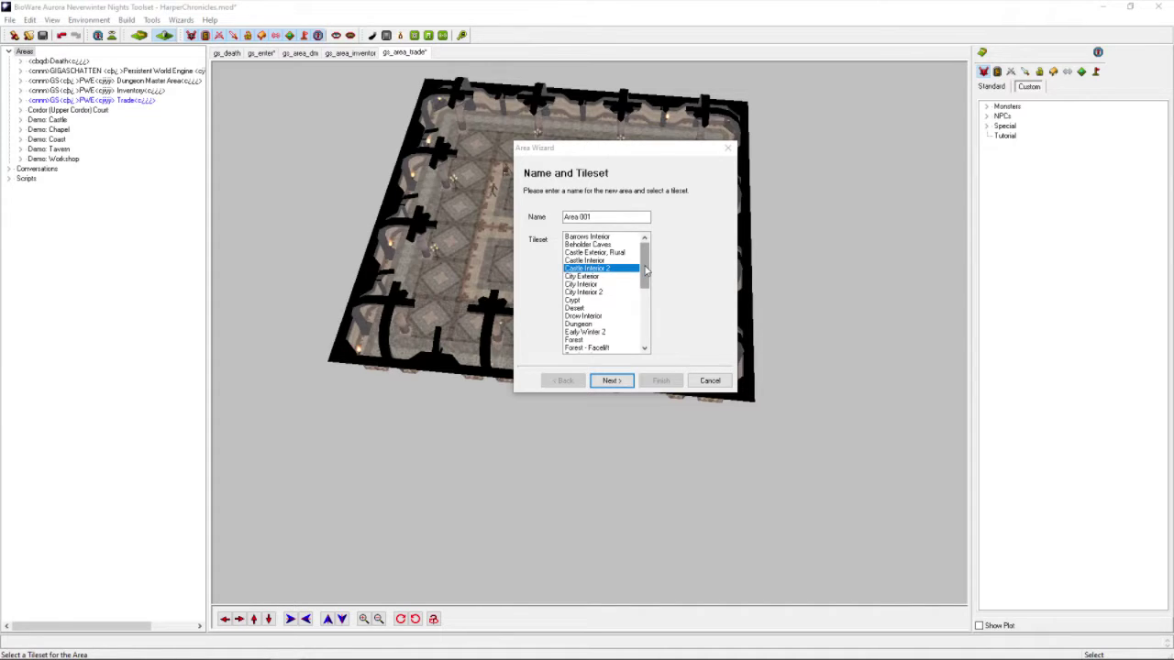
- Choose the Medieval City 2 tileset for the new area and continue to the area size settings
{"action": "left_click_drag", "start_coordinate": [644, 269], "coordinate": [644, 336]}
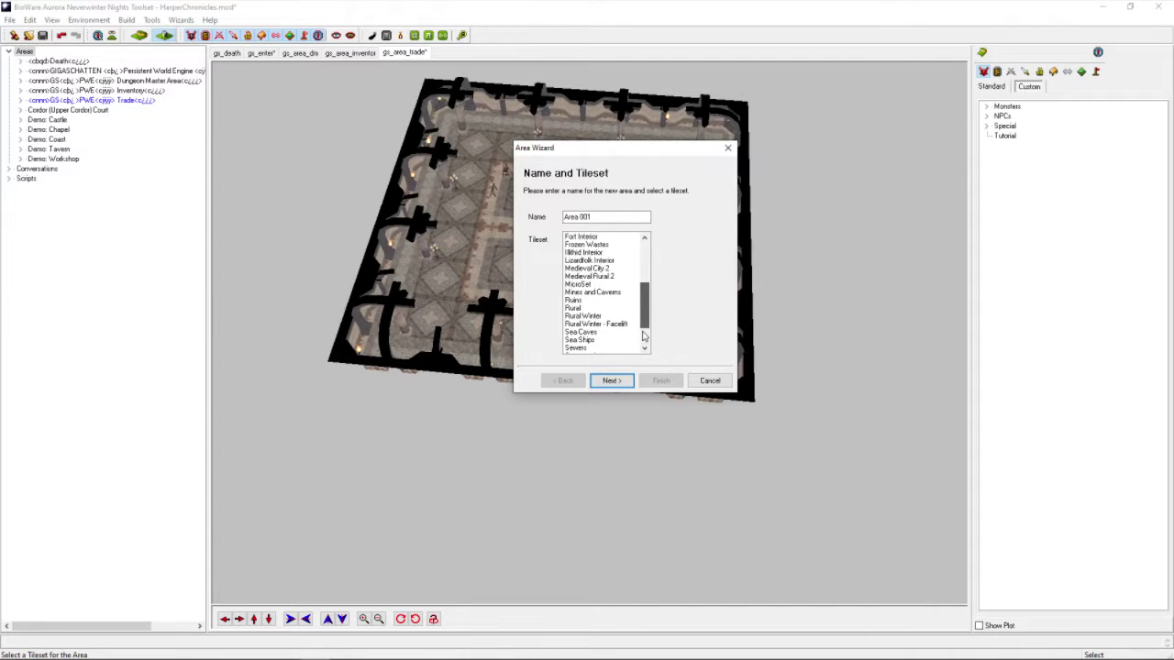
{"action": "scroll", "coordinate": [643, 335], "scroll_direction": "down", "scroll_amount": 2}
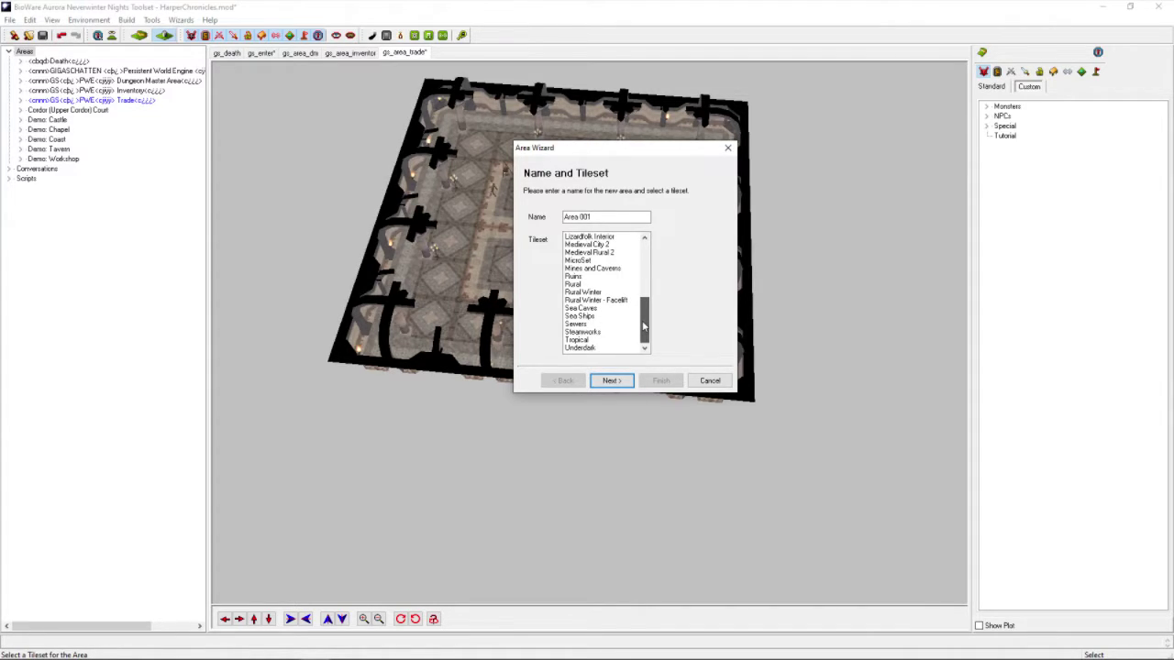
{"action": "scroll", "coordinate": [610, 268], "scroll_direction": "up", "scroll_amount": 1}
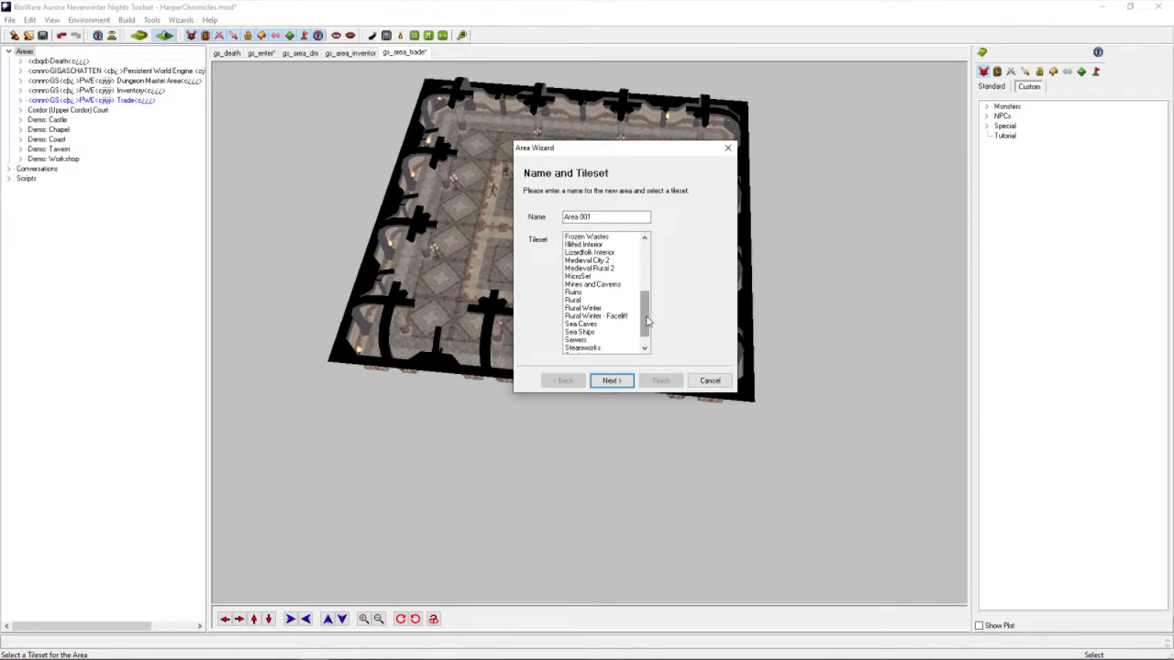
{"action": "scroll", "coordinate": [647, 320], "scroll_direction": "up", "scroll_amount": 2}
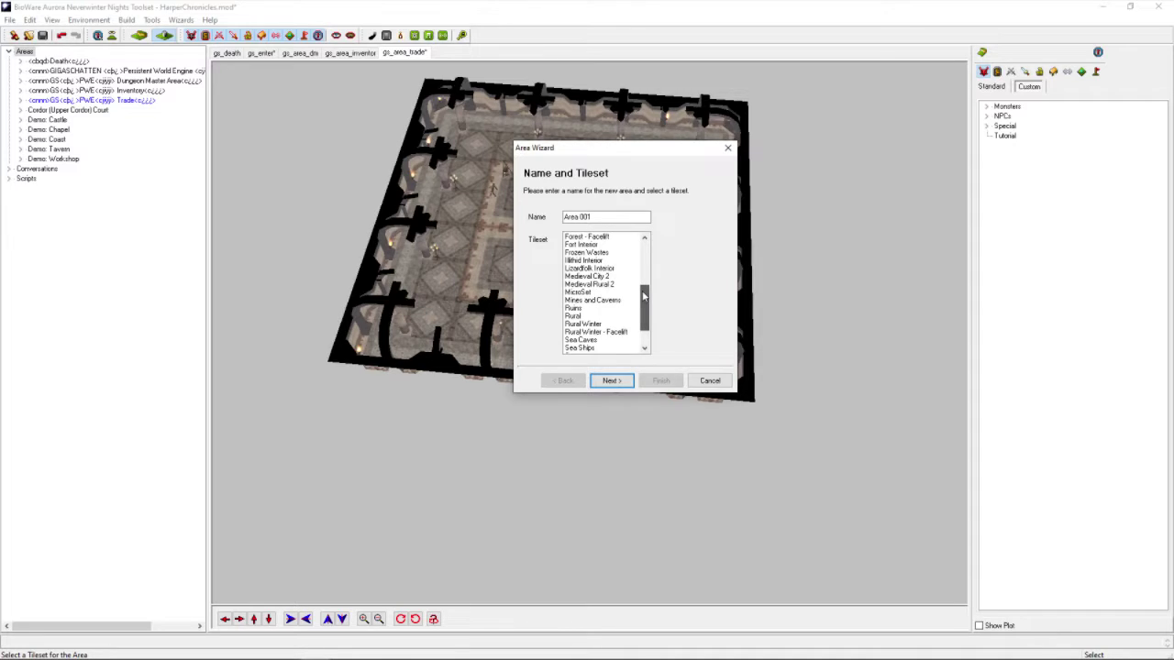
{"action": "mouse_move", "coordinate": [645, 295]}
{"action": "left_mouse_down"}
{"action": "mouse_move", "coordinate": [643, 249]}
{"action": "mouse_move", "coordinate": [643, 307]}
{"action": "left_mouse_up"}
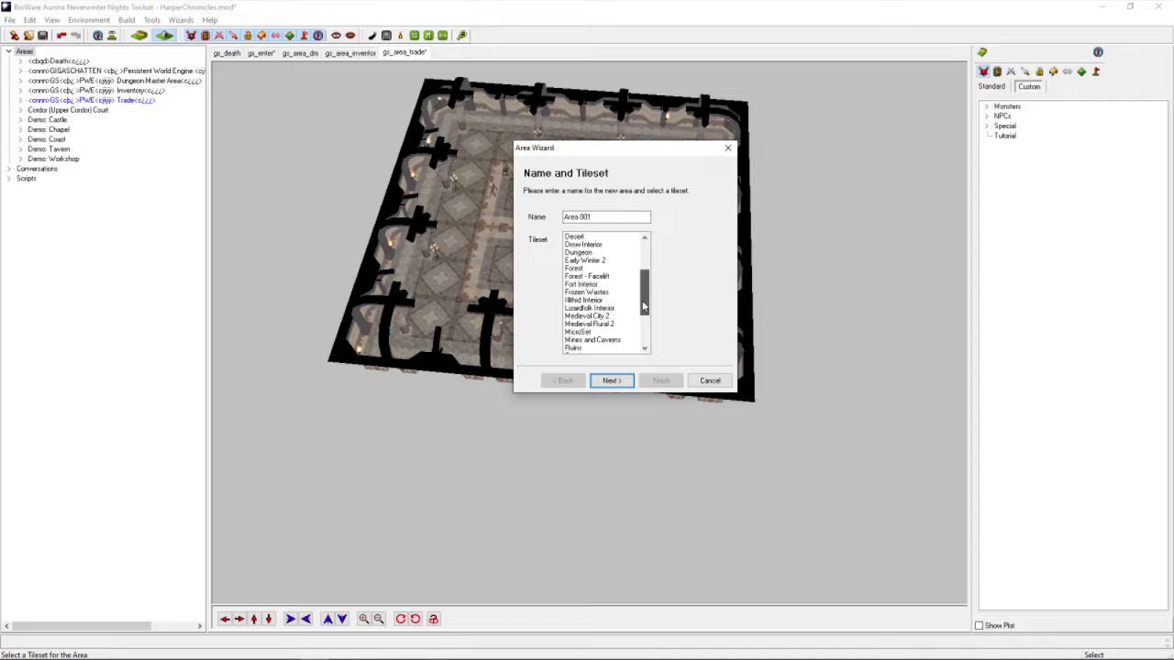
{"action": "left_click_drag", "start_coordinate": [643, 306], "coordinate": [644, 321]}
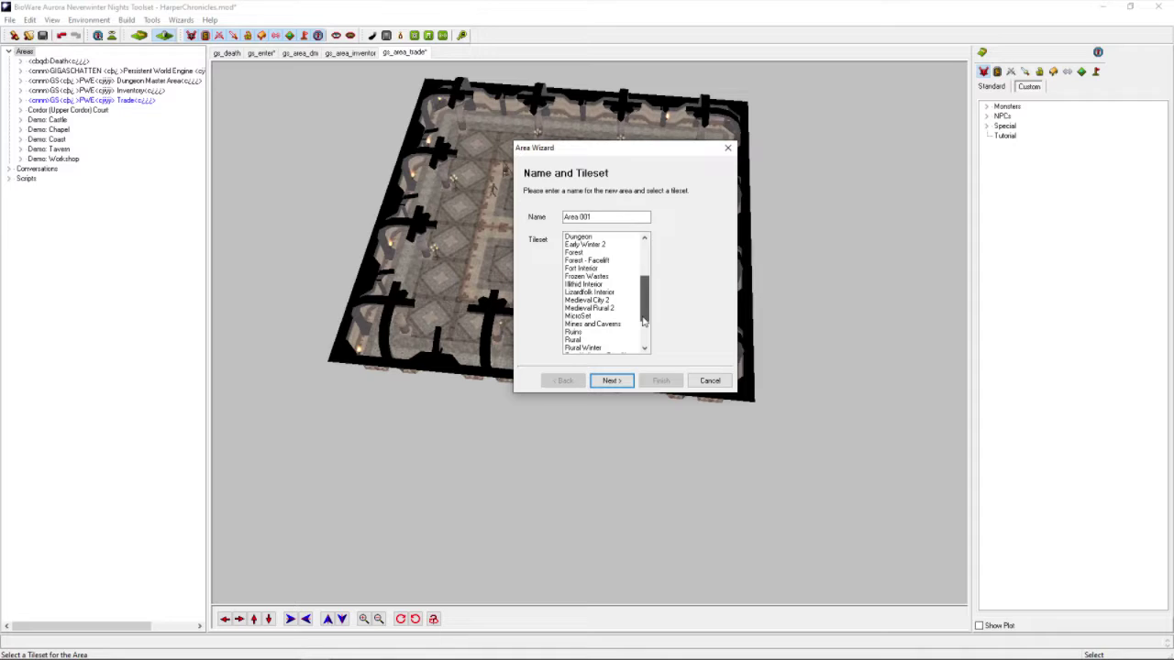
{"action": "left_click_drag", "start_coordinate": [644, 321], "coordinate": [644, 337]}
{"action": "left_click", "coordinate": [610, 262]}
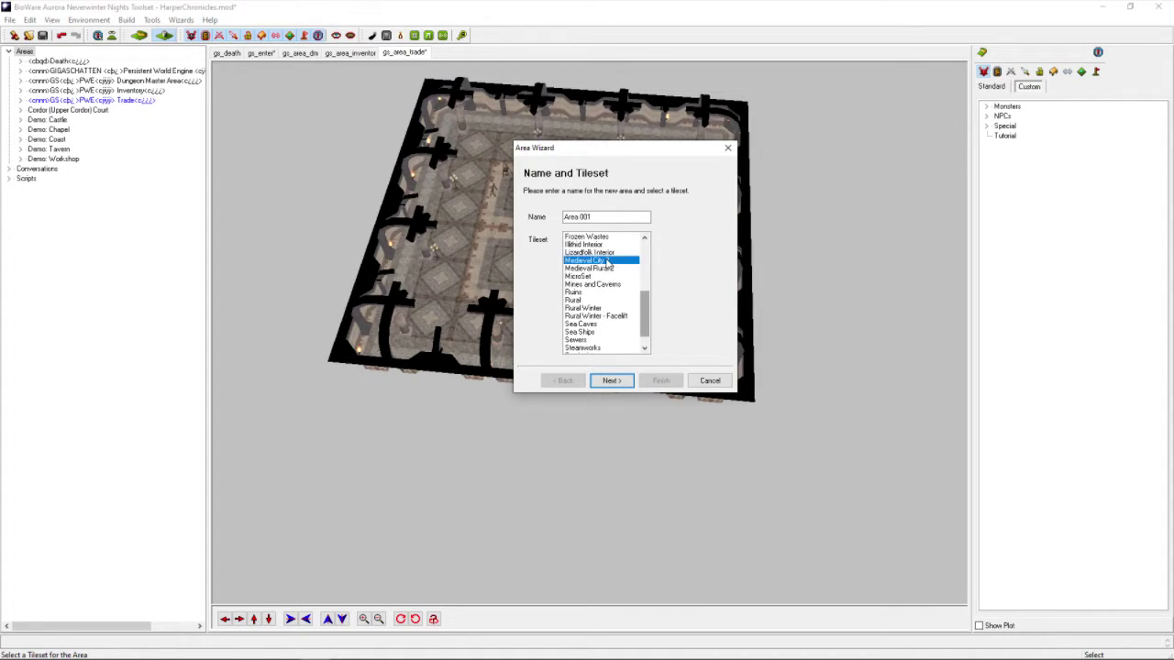
{"action": "left_click", "coordinate": [623, 386]}
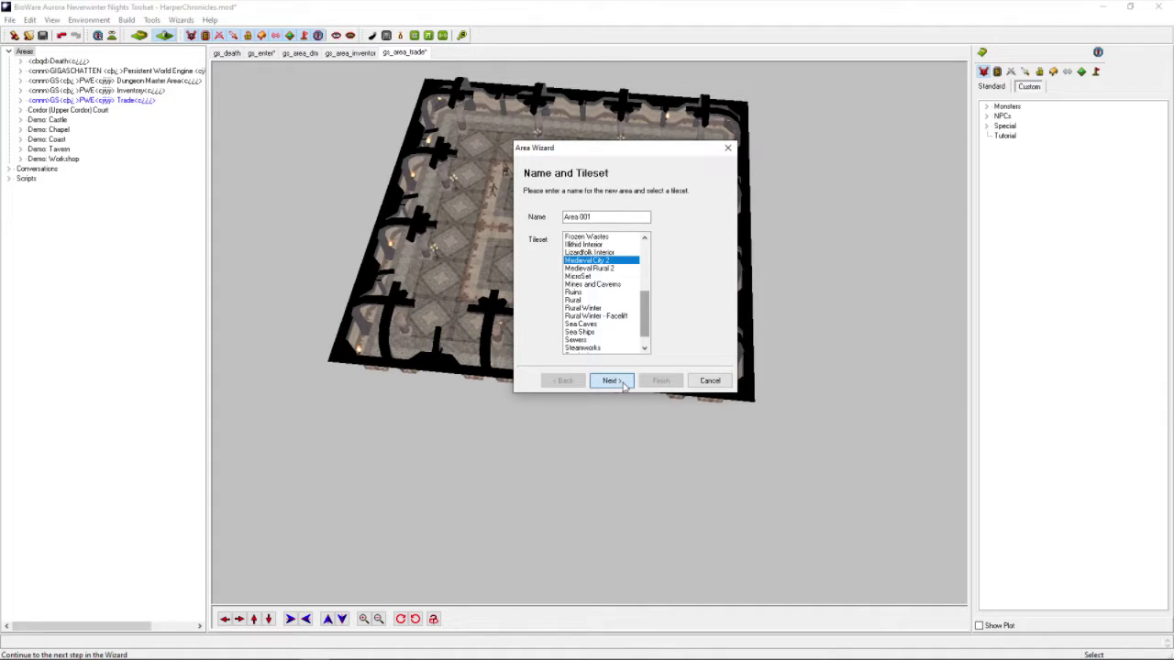
{"action": "left_click", "coordinate": [622, 384]}
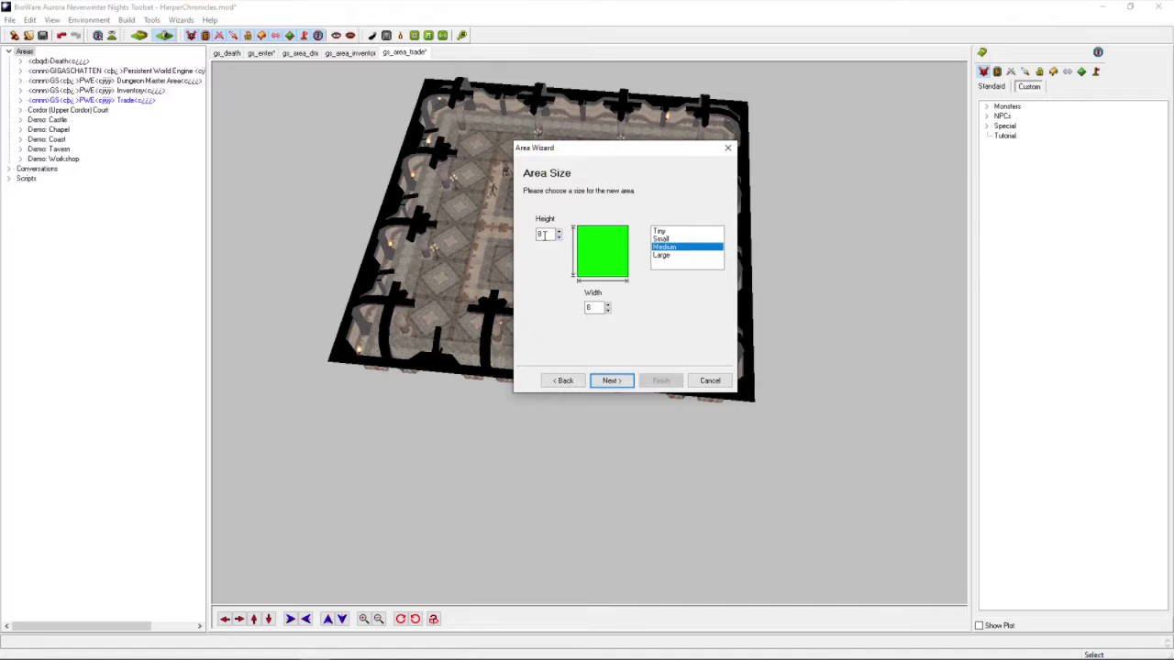
- Set the new area's size to the Large preset, 16 by 16, and continue to the final wizard page
{"action": "left_click", "coordinate": [545, 235]}
{"action": "left_click", "coordinate": [669, 257]}
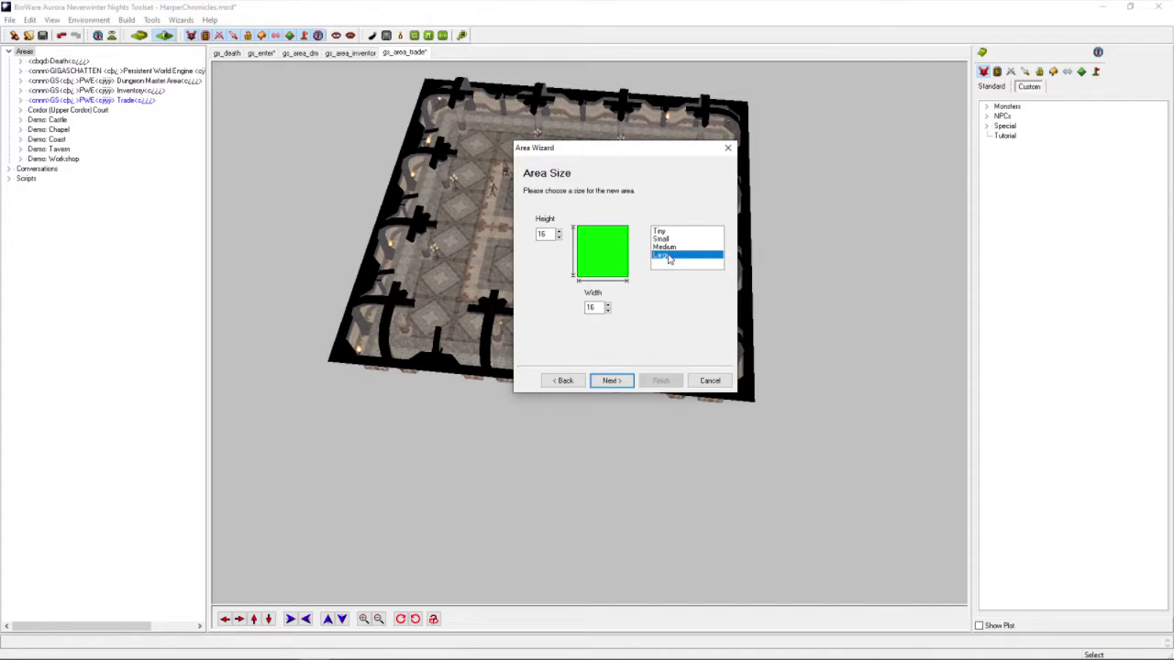
{"action": "double_click", "coordinate": [547, 235]}
{"action": "key", "text": "Up"}
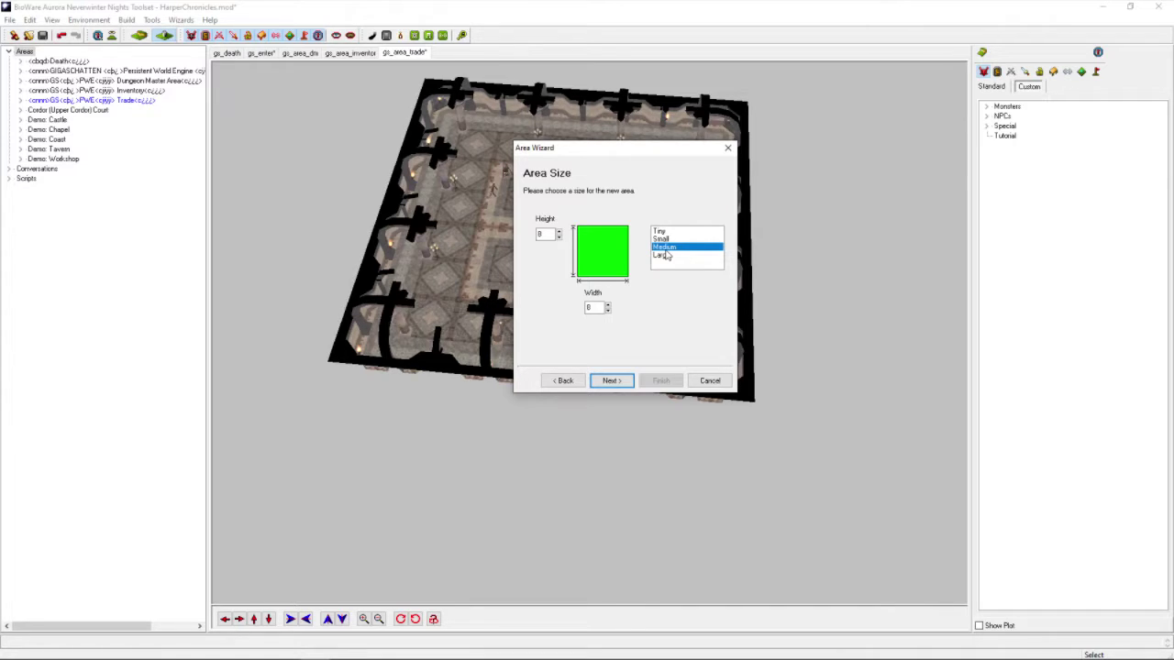
{"action": "left_click", "coordinate": [667, 256]}
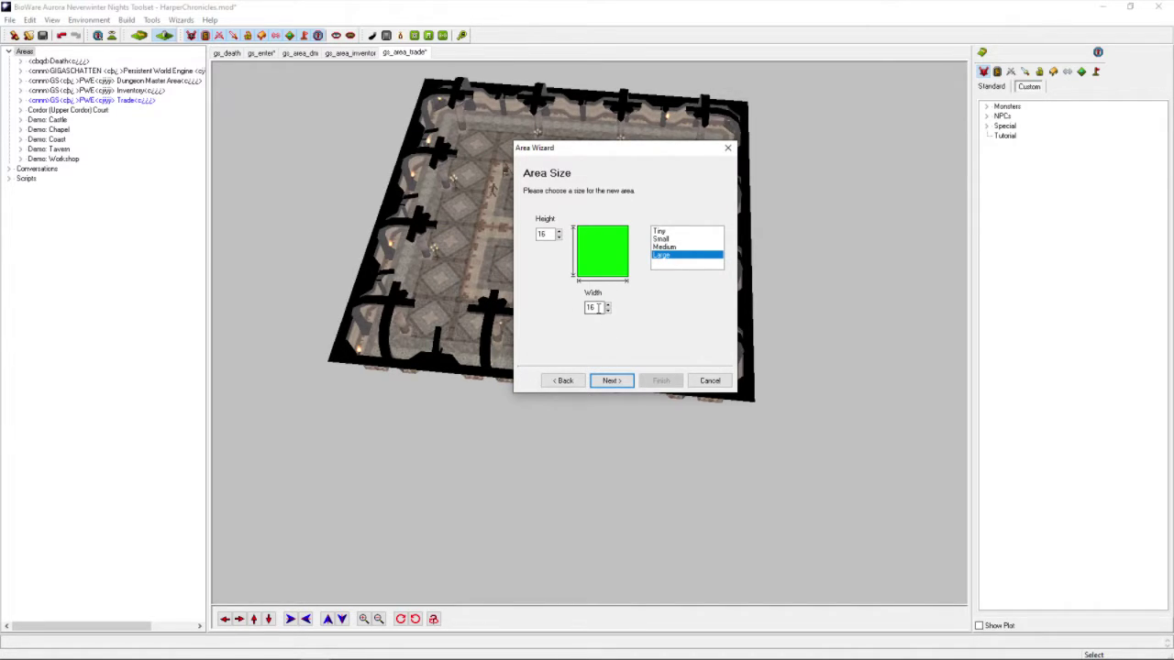
{"action": "double_click", "coordinate": [550, 235]}
{"action": "left_click", "coordinate": [626, 387]}
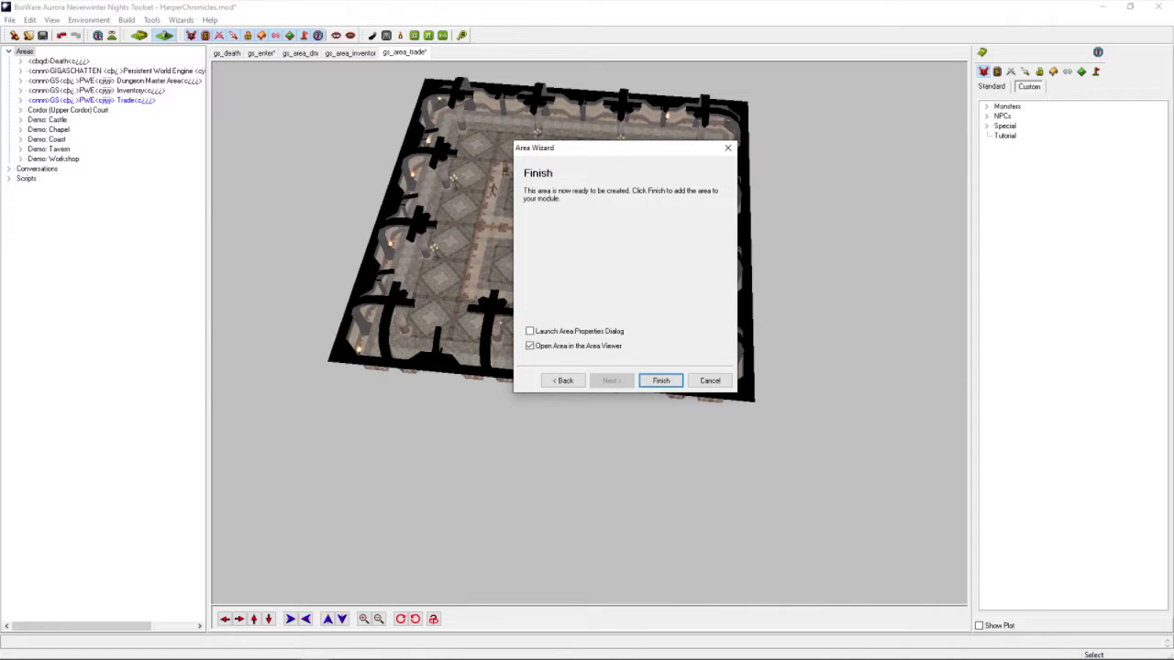
- Finish creating Area 001 with it opened in the area viewer, and inspect its empty cobbled ground from an angle
{"action": "mouse_move", "coordinate": [642, 658]}
{"action": "left_click", "coordinate": [656, 379]}
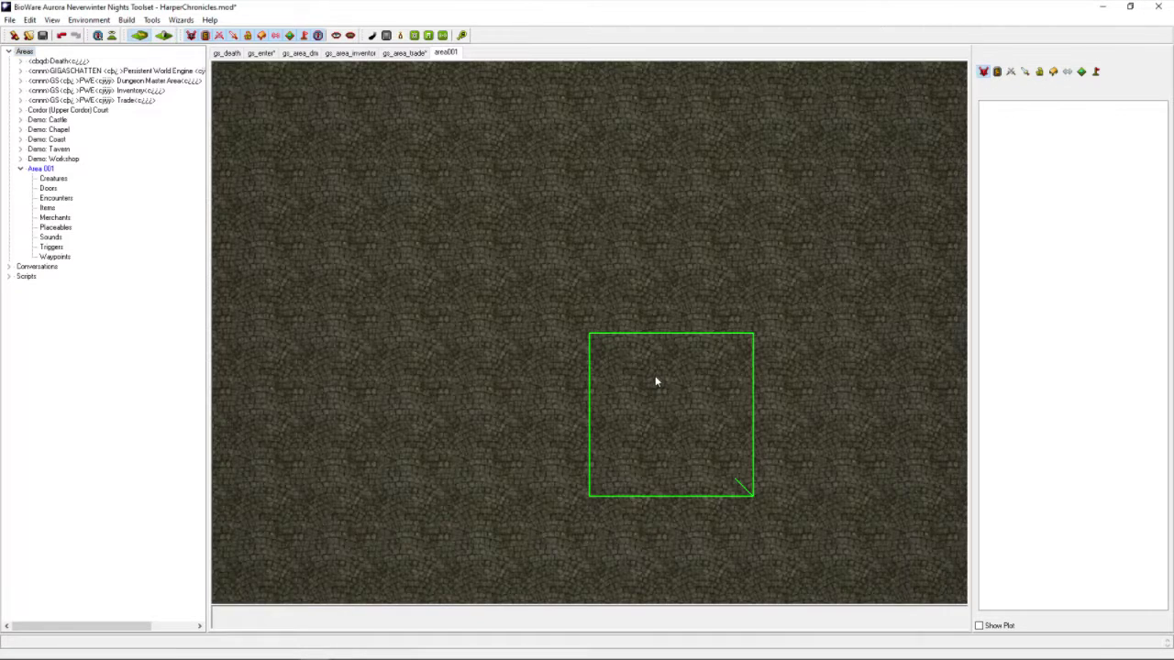
{"action": "scroll", "coordinate": [642, 372], "scroll_direction": "down", "scroll_amount": 5}
{"action": "scroll", "coordinate": [585, 330], "scroll_direction": "up", "scroll_amount": 3}
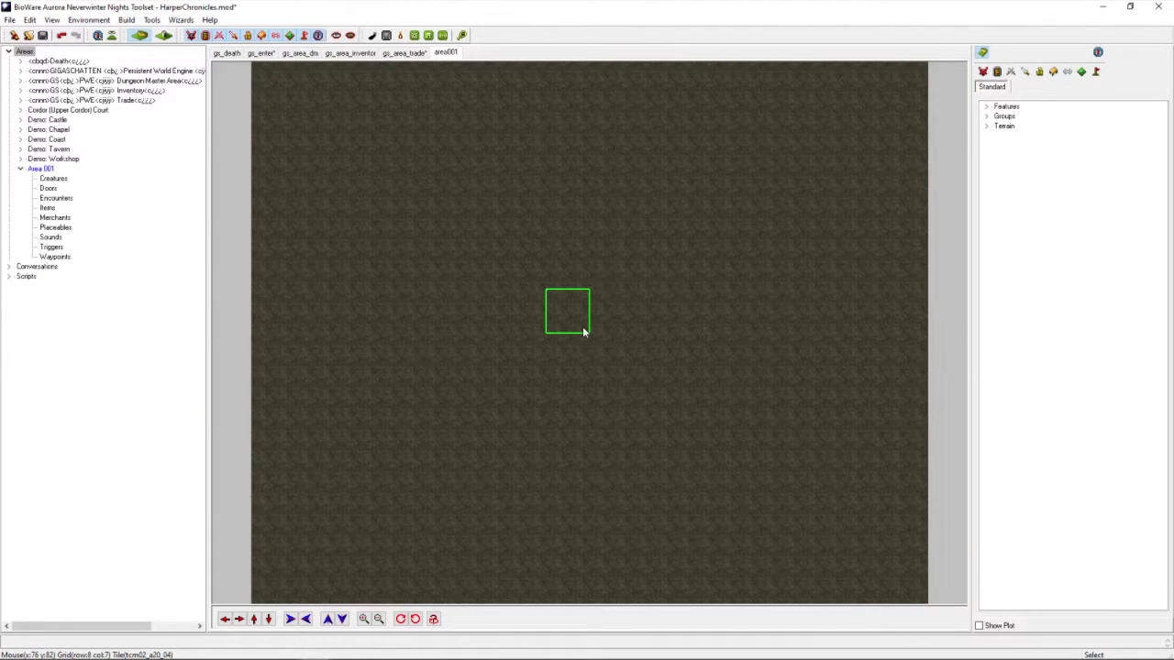
{"action": "middle_click_drag", "start_coordinate": [587, 331], "coordinate": [448, 60]}
{"action": "scroll", "coordinate": [472, 62], "scroll_direction": "down", "scroll_amount": 3}
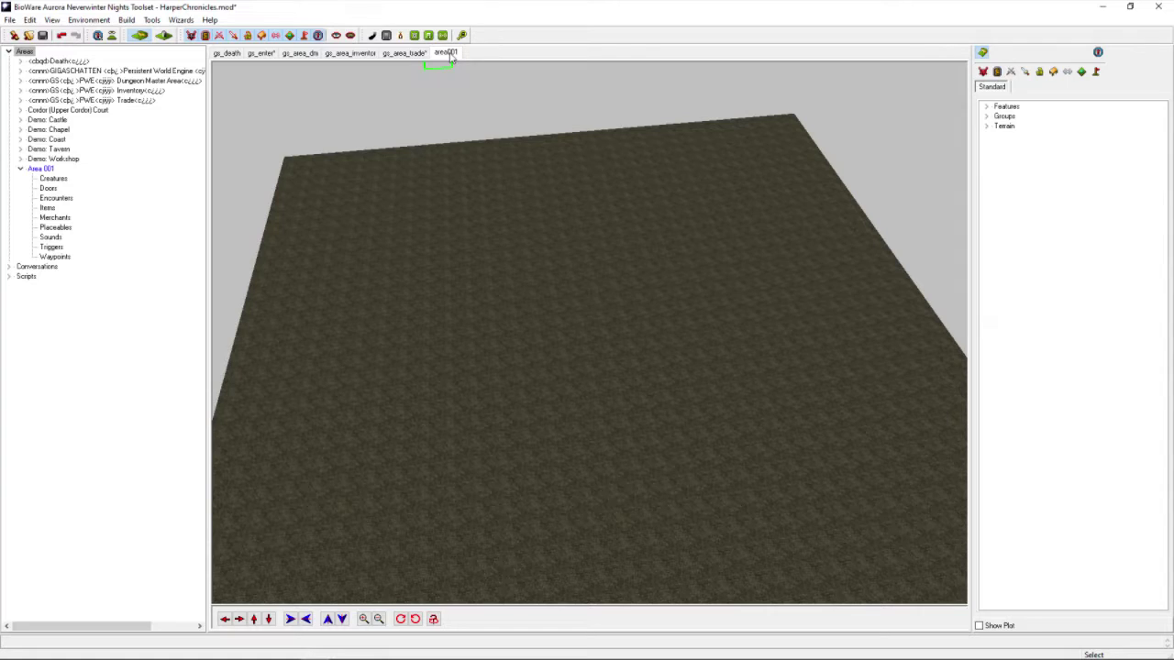
- Close the Area 001 view and permanently remove that area from the module
{"action": "right_click", "coordinate": [451, 57]}
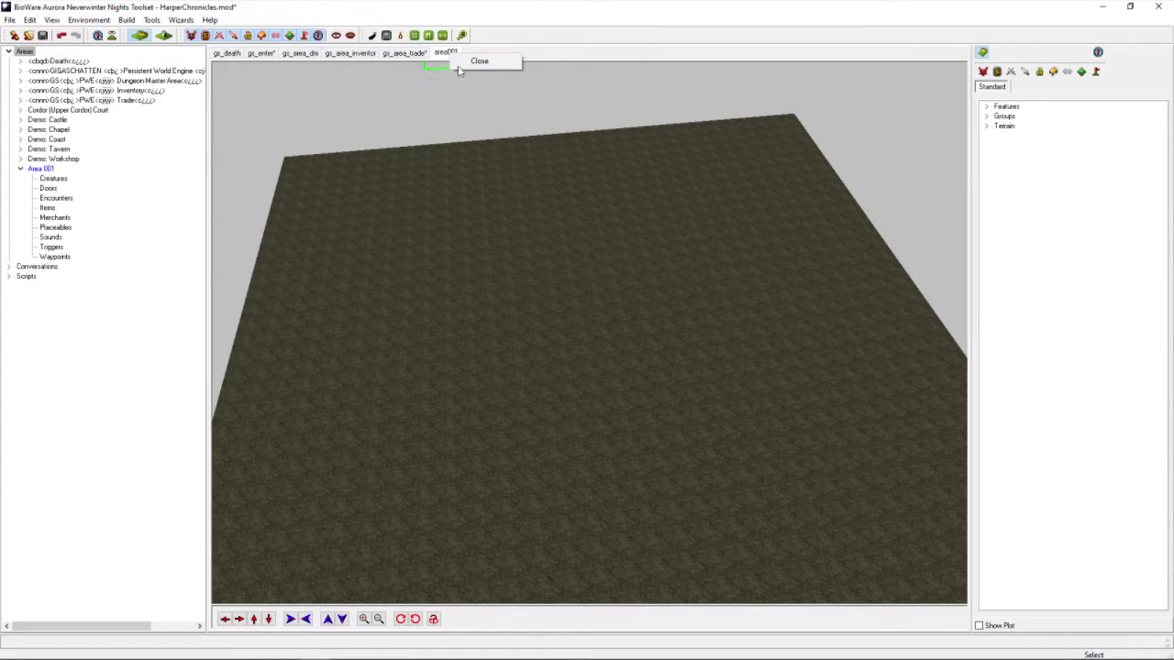
{"action": "left_click", "coordinate": [468, 62]}
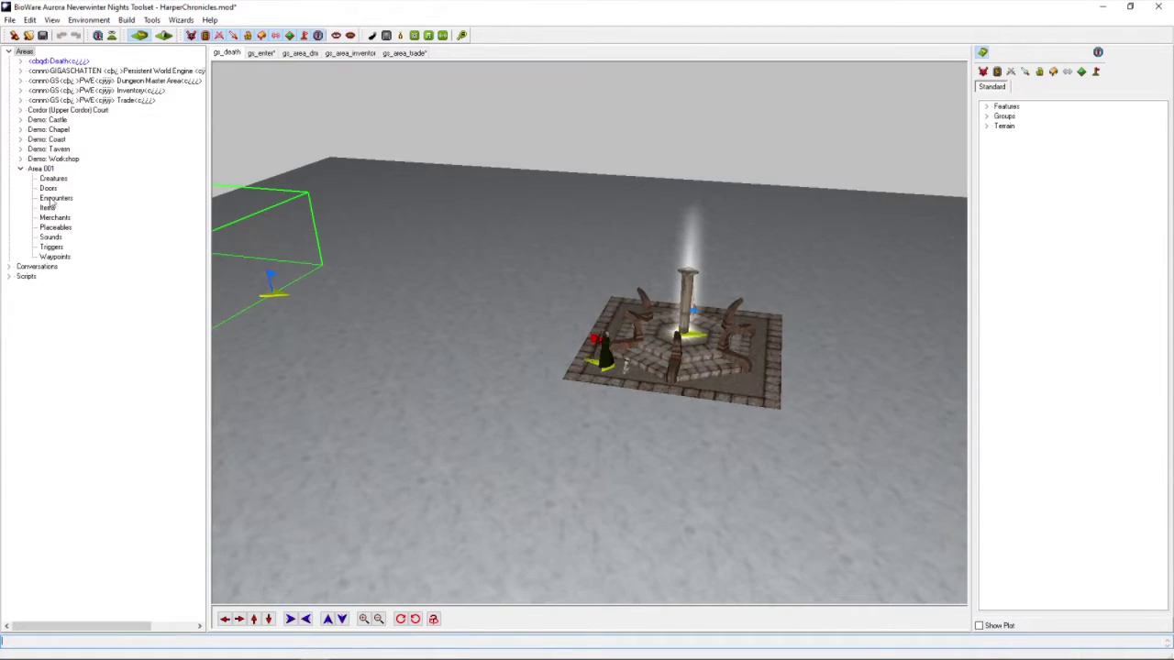
{"action": "right_click", "coordinate": [49, 168]}
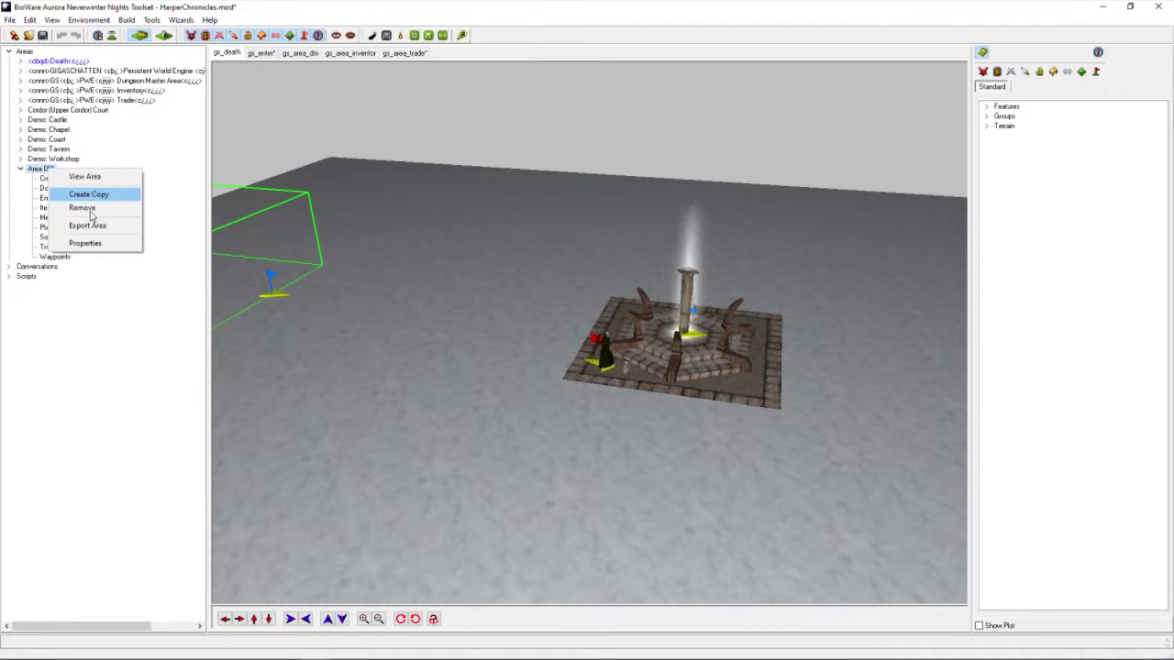
{"action": "left_click", "coordinate": [84, 208]}
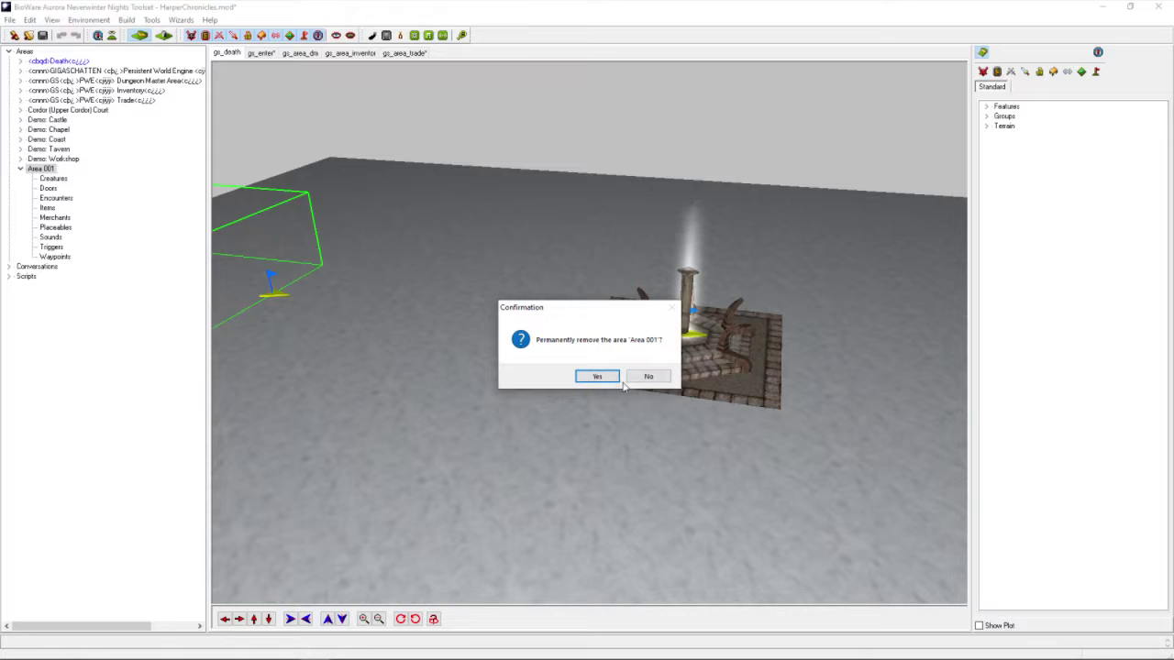
{"action": "left_click", "coordinate": [587, 376]}
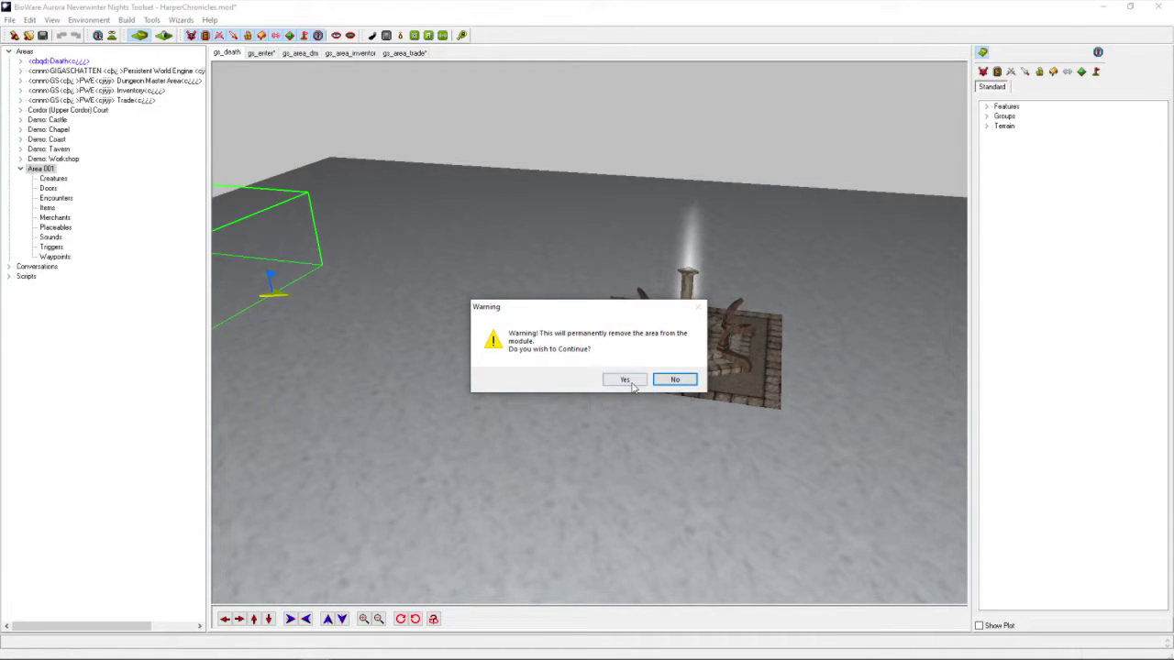
{"action": "left_click", "coordinate": [625, 380]}
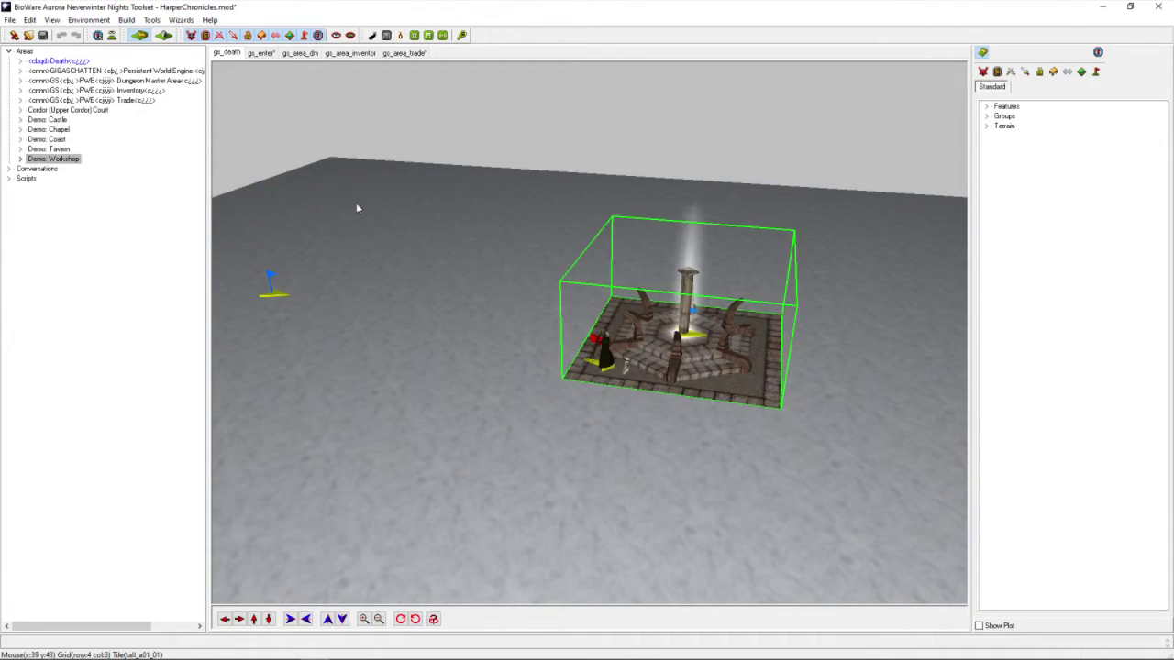
- Start a new area in the module and choose the Medieval City 2 tileset for it
{"action": "right_click", "coordinate": [27, 52]}
{"action": "left_click", "coordinate": [48, 56]}
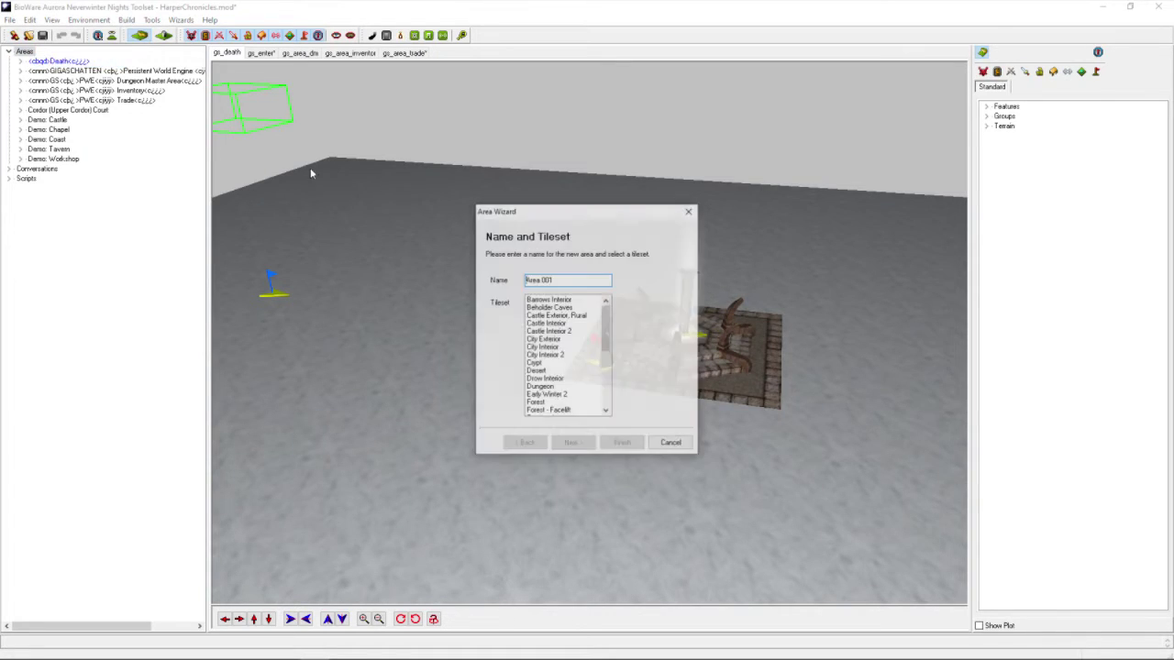
{"action": "scroll", "coordinate": [563, 323], "scroll_direction": "down", "scroll_amount": 8}
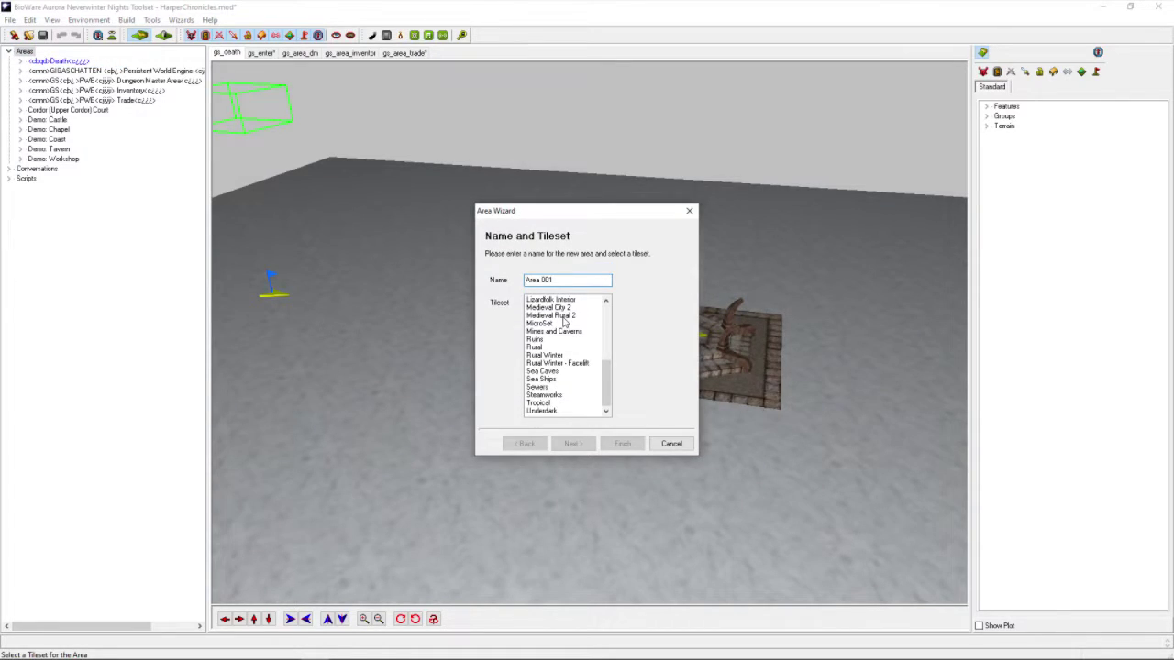
{"action": "left_click", "coordinate": [550, 307]}
- Name the new area theharperbase and continue to the area size settings
{"action": "left_click_drag", "start_coordinate": [554, 280], "coordinate": [461, 293]}
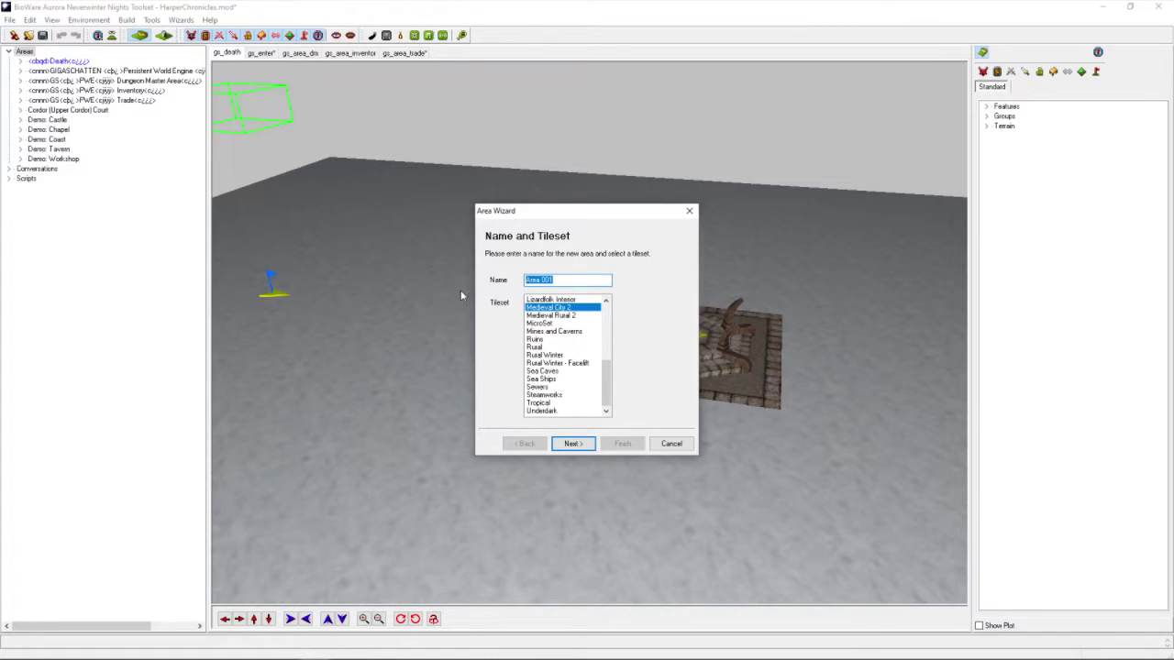
{"action": "type", "text": "TheHarper"}
{"action": "key", "text": "BackSpace"}
{"action": "key", "text": "BackSpace"}
{"action": "key", "text": "BackSpace"}
{"action": "key", "text": "BackSpace"}
{"action": "key", "text": "BackSpace"}
{"action": "key", "text": "BackSpace"}
{"action": "key", "text": "BackSpace"}
{"action": "key", "text": "BackSpace"}
{"action": "type", "text": "theharper"}
{"action": "type", "text": "base"}
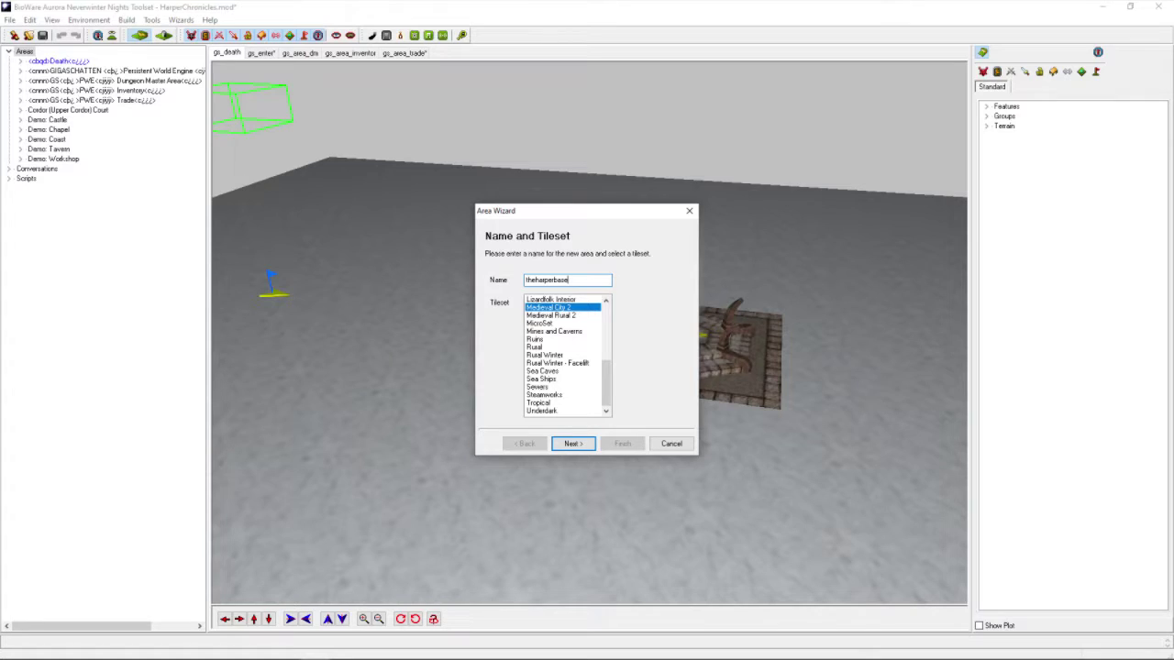
{"action": "left_click", "coordinate": [573, 444]}
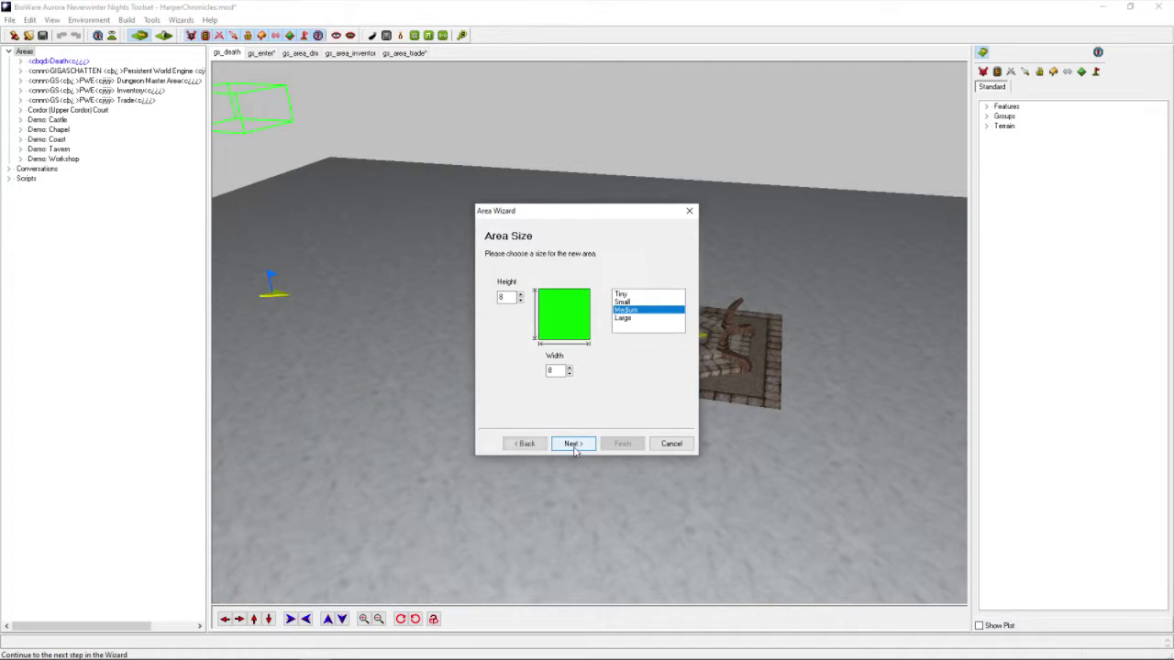
- Choose the Large size preset for the new area and finish the wizard with the area opened in the viewer
{"action": "left_click", "coordinate": [633, 318]}
{"action": "left_click", "coordinate": [572, 444]}
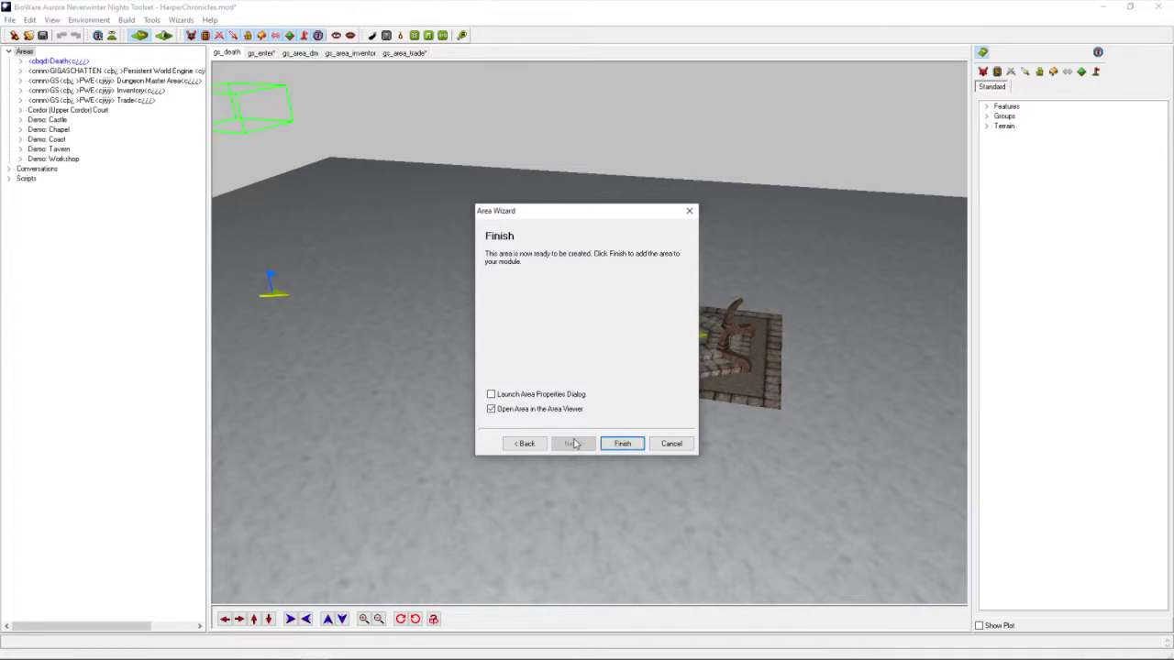
{"action": "left_click", "coordinate": [621, 445]}
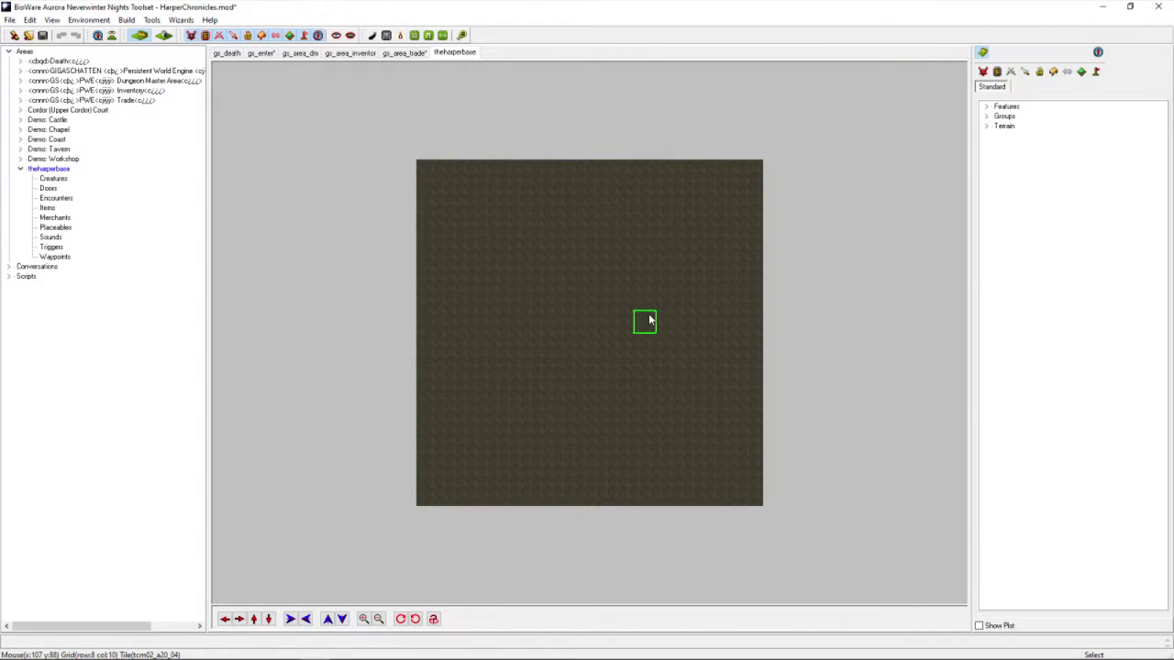
{"action": "middle_click_drag", "start_coordinate": [648, 319], "coordinate": [665, 259]}
{"action": "scroll", "coordinate": [665, 259], "scroll_direction": "up", "scroll_amount": 5}
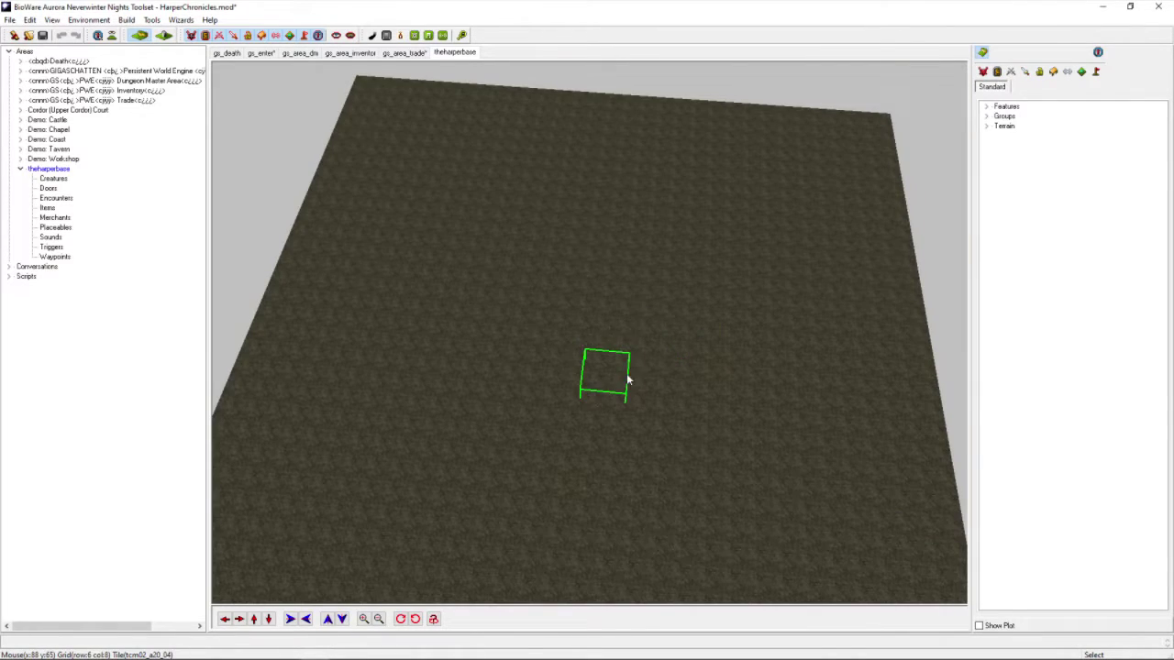
{"action": "mouse_move", "coordinate": [628, 381]}
{"action": "middle_mouse_down"}
{"action": "mouse_move", "coordinate": [723, 328]}
{"action": "mouse_move", "coordinate": [634, 365]}
{"action": "middle_mouse_up"}
{"action": "scroll", "coordinate": [634, 361], "scroll_direction": "down", "scroll_amount": 5}
{"action": "scroll", "coordinate": [609, 383], "scroll_direction": "up", "scroll_amount": 3}
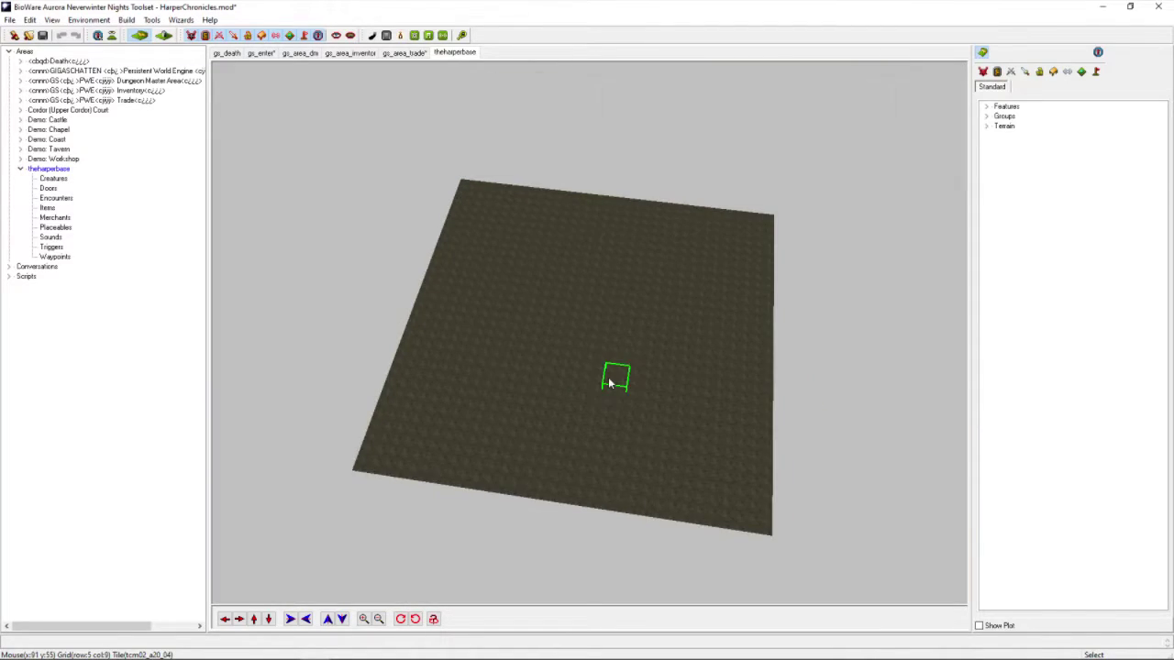
{"action": "scroll", "coordinate": [609, 383], "scroll_direction": "up", "scroll_amount": 2}
{"action": "scroll", "coordinate": [629, 363], "scroll_direction": "down", "scroll_amount": 3}
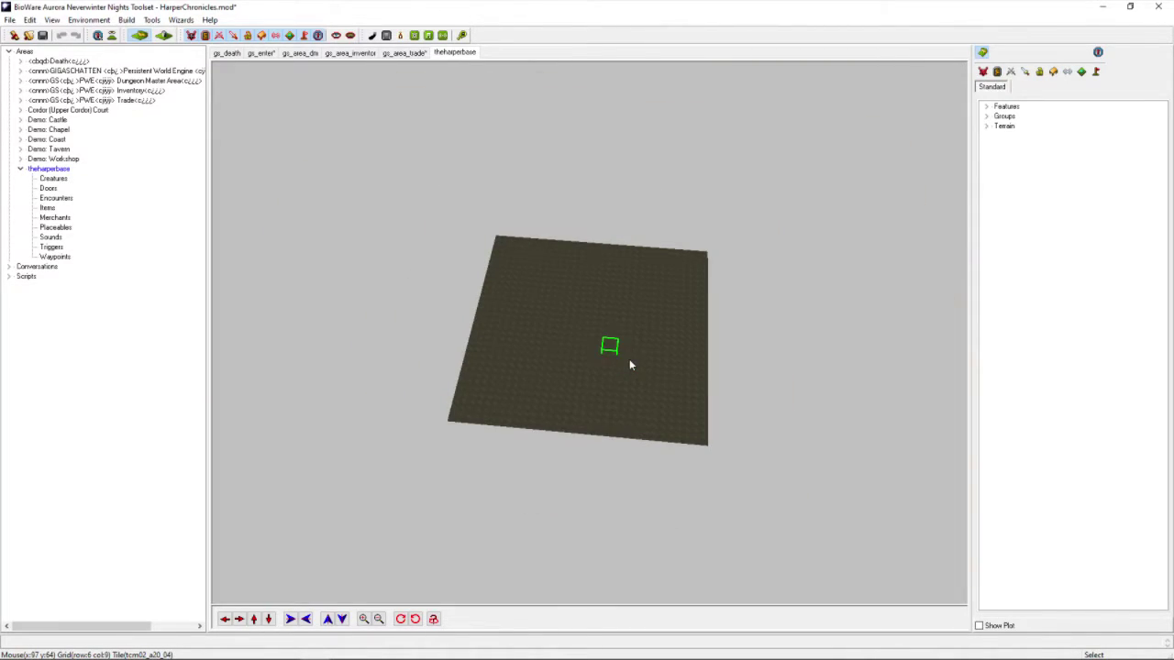
{"action": "scroll", "coordinate": [629, 363], "scroll_direction": "up", "scroll_amount": 3}
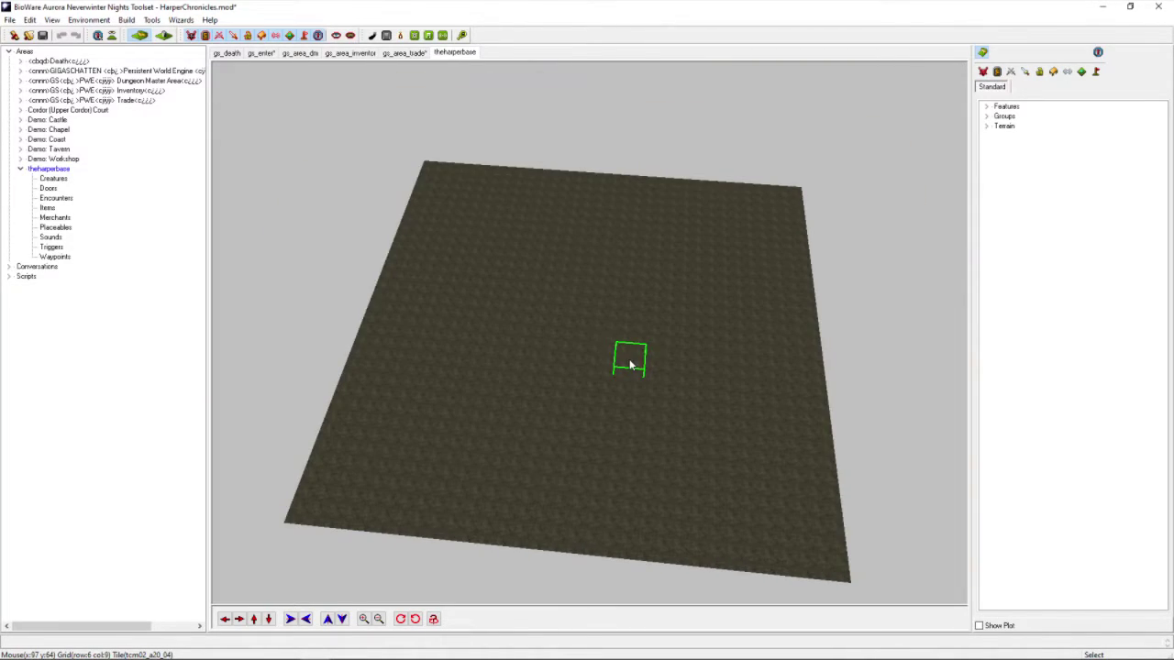
- Paint scattered single patches of Grass terrain across the middle and far part of the area
{"action": "left_click", "coordinate": [985, 126]}
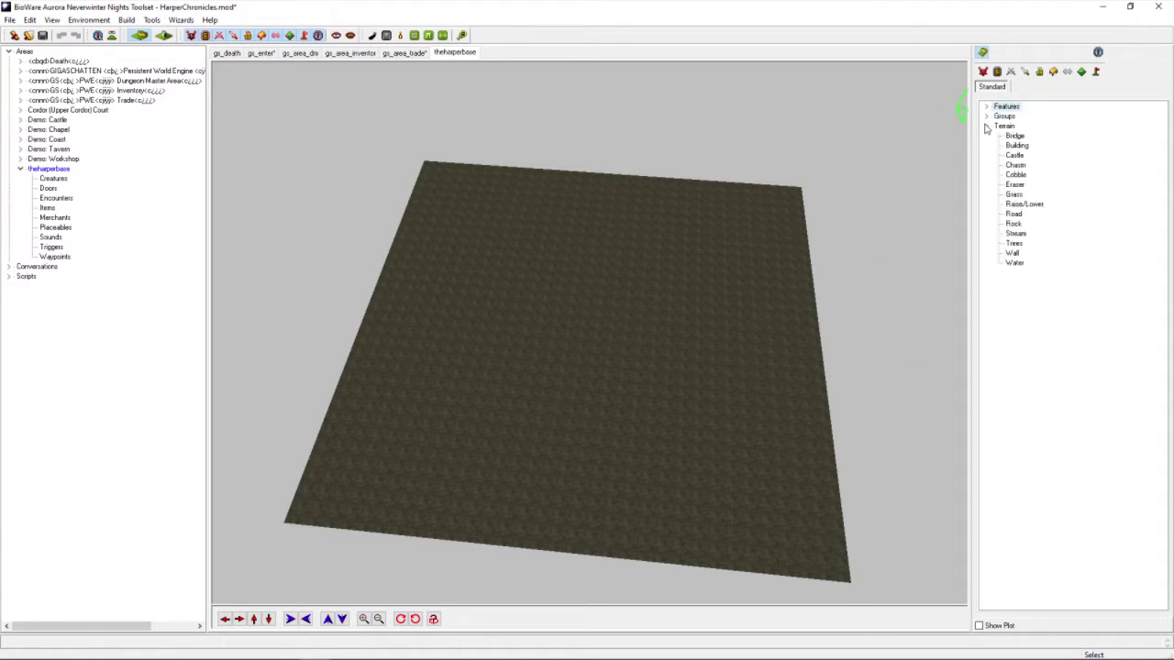
{"action": "left_click", "coordinate": [1014, 196]}
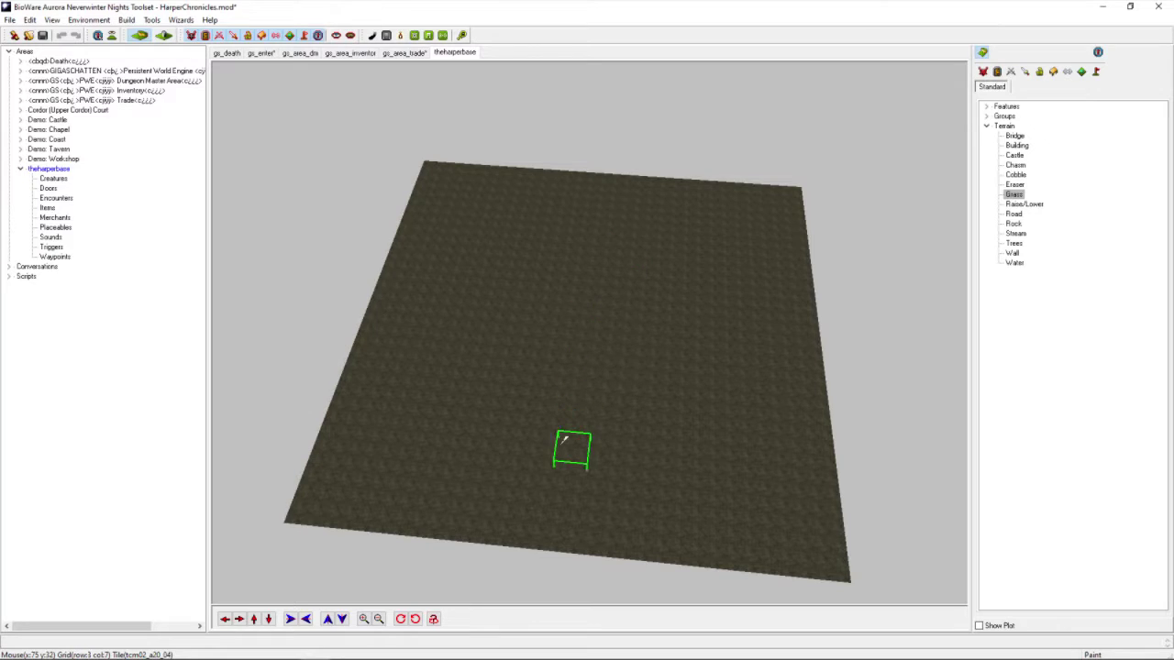
{"action": "left_click", "coordinate": [704, 376]}
{"action": "left_click", "coordinate": [621, 299]}
{"action": "left_click", "coordinate": [559, 320]}
{"action": "left_click", "coordinate": [661, 185]}
{"action": "left_click", "coordinate": [759, 246]}
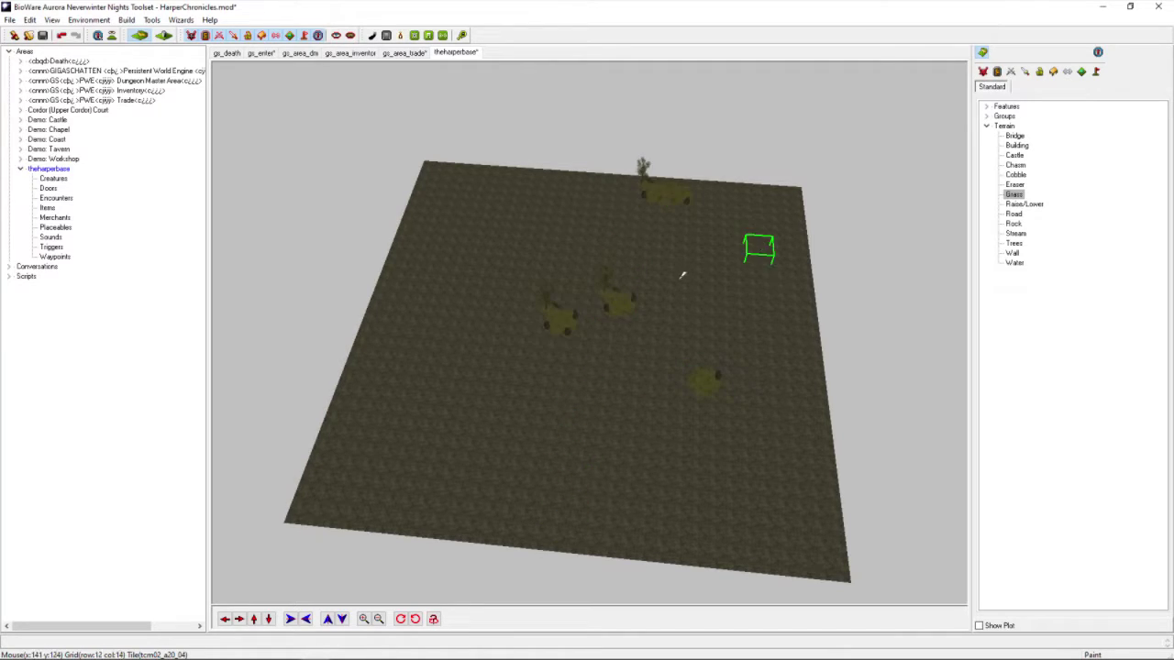
{"action": "left_click", "coordinate": [677, 286]}
{"action": "left_click", "coordinate": [554, 217]}
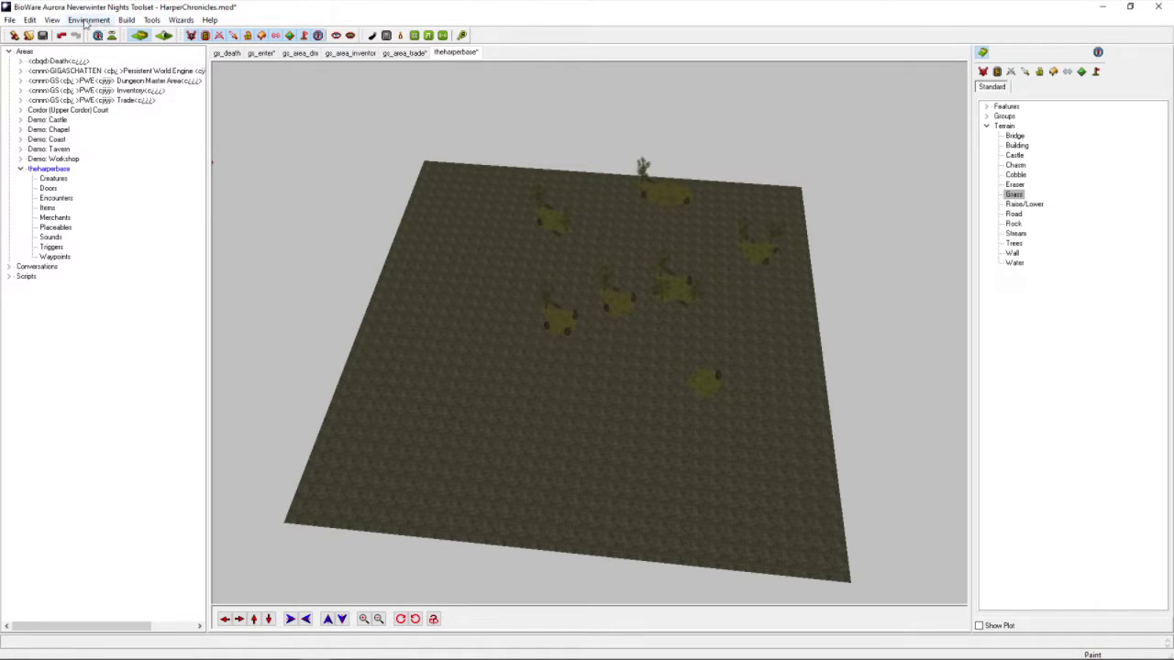
- Resize the area to 2 rows by 2 columns
{"action": "left_click", "coordinate": [30, 20]}
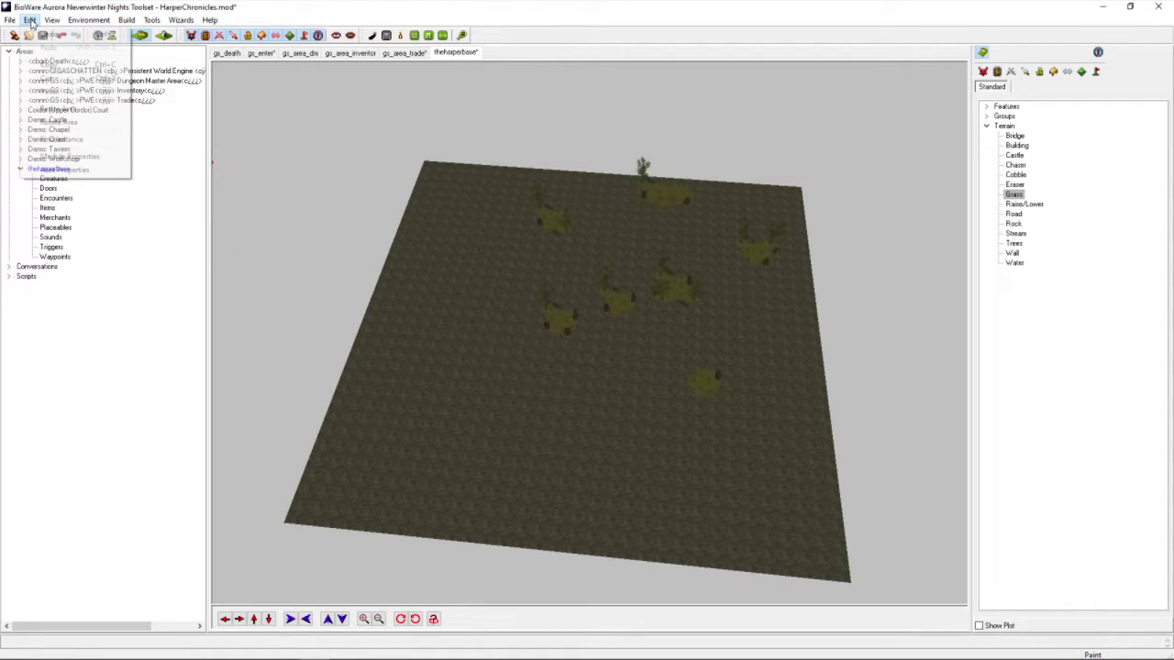
{"action": "left_click", "coordinate": [59, 109]}
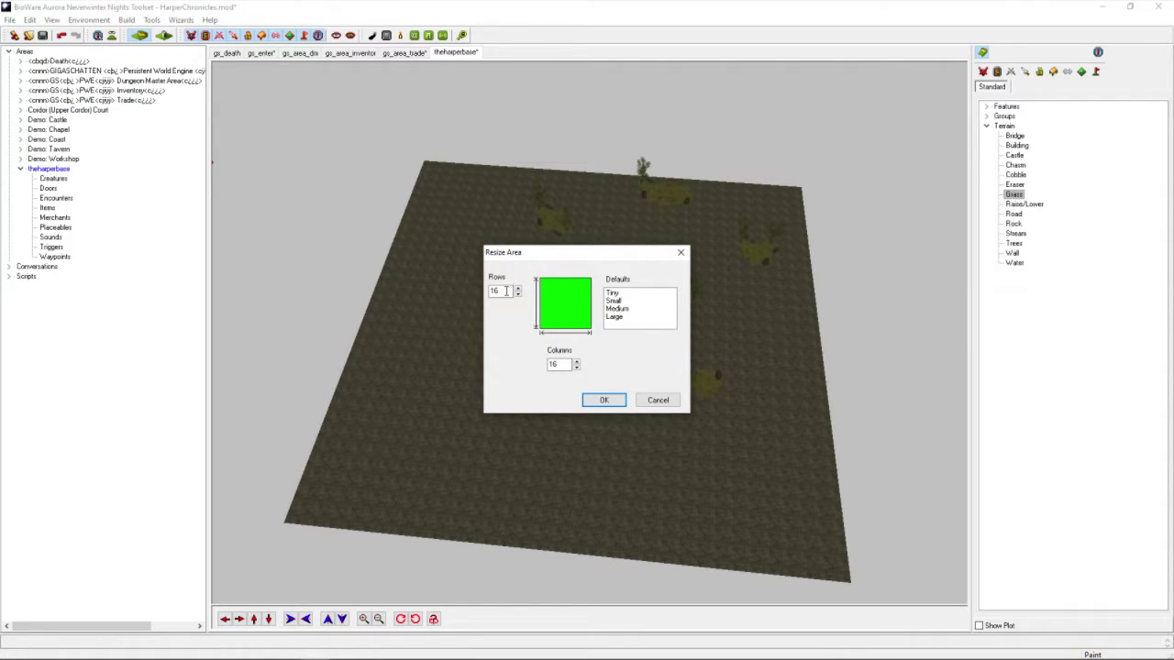
{"action": "double_click", "coordinate": [505, 291]}
{"action": "type", "text": "15"}
{"action": "key", "text": "BackSpace"}
{"action": "type", "text": "4"}
{"action": "left_click", "coordinate": [517, 294]}
{"action": "left_click", "coordinate": [517, 294]}
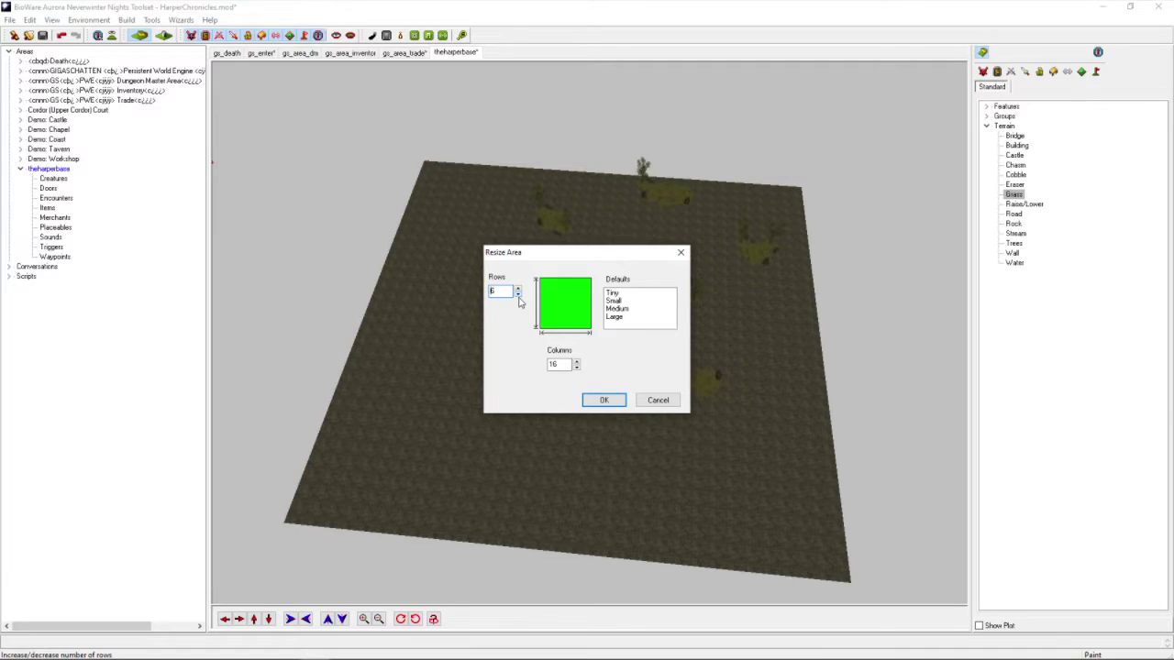
{"action": "left_click", "coordinate": [517, 295]}
{"action": "left_click", "coordinate": [517, 294]}
{"action": "left_click", "coordinate": [517, 294]}
{"action": "left_click", "coordinate": [517, 294]}
{"action": "left_click", "coordinate": [517, 294]}
{"action": "left_click", "coordinate": [517, 294]}
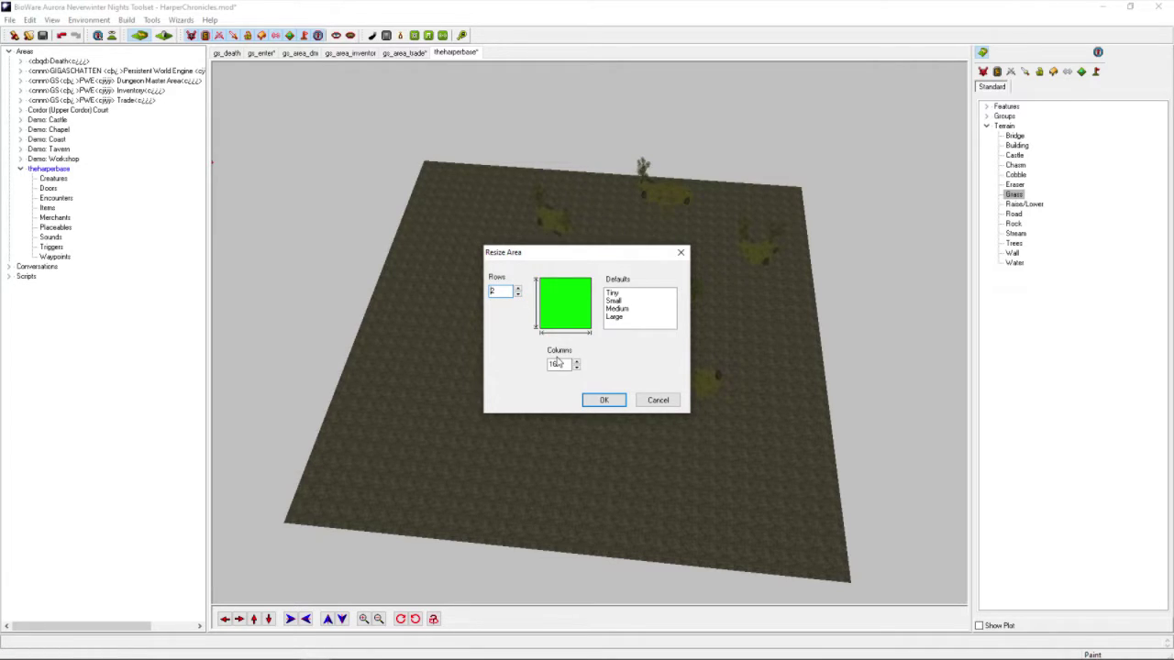
{"action": "double_click", "coordinate": [557, 365]}
{"action": "left_click", "coordinate": [604, 400]}
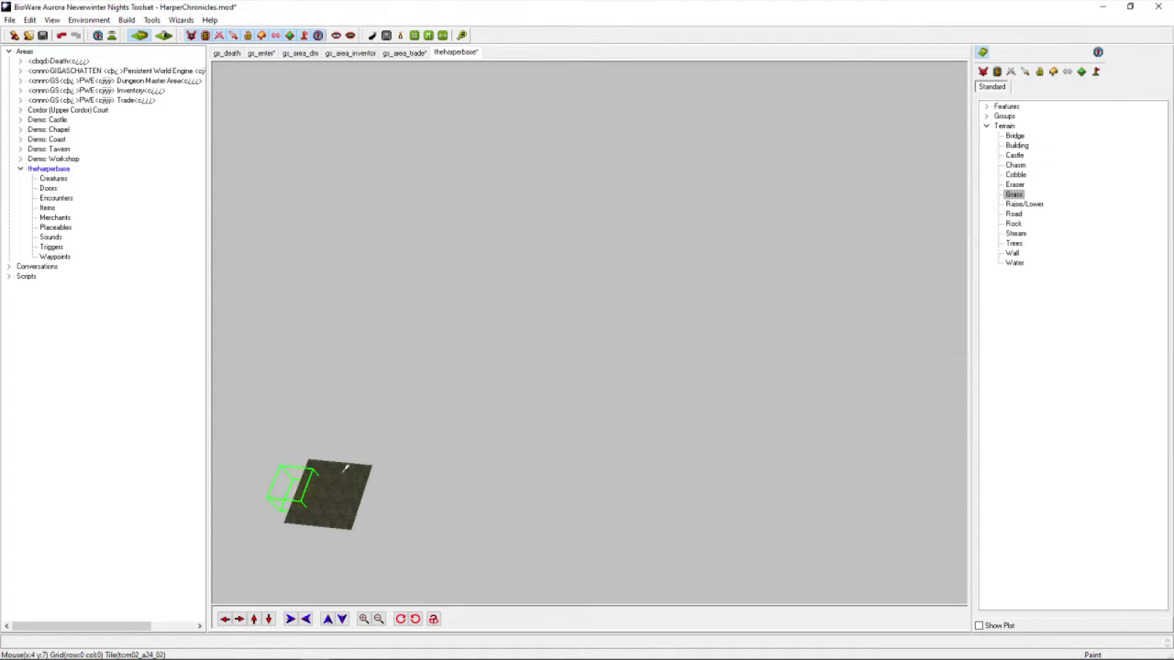
- Cover the 2 by 2 area with Grass terrain and resize the area to the Large default
{"action": "left_click", "coordinate": [346, 470]}
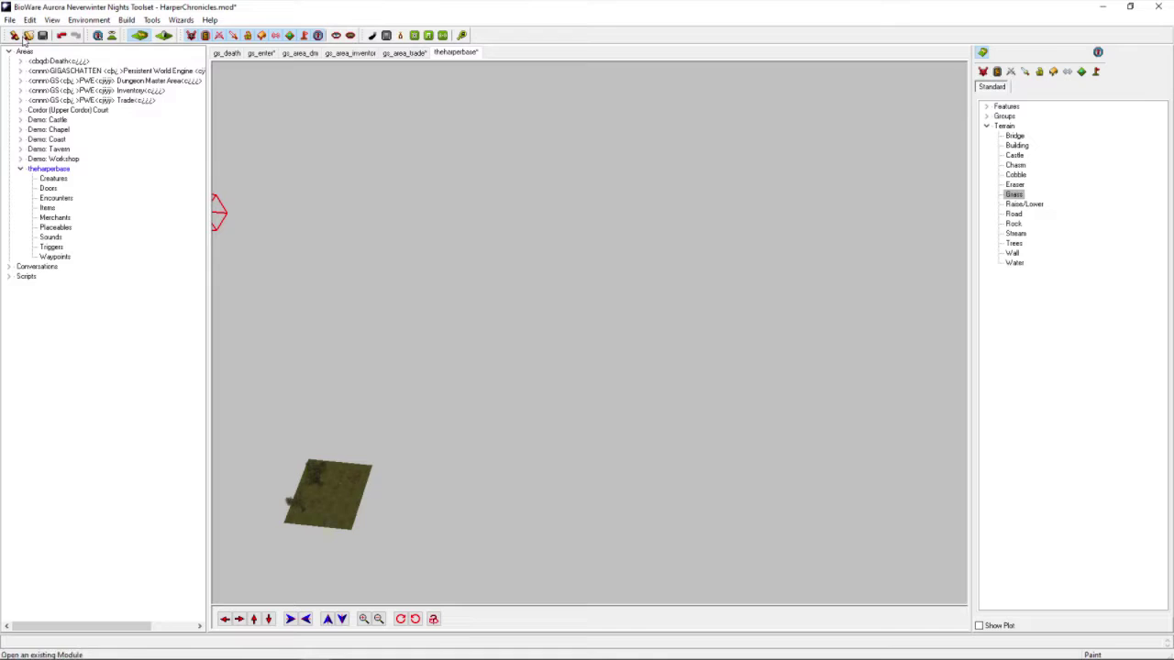
{"action": "left_click", "coordinate": [30, 19]}
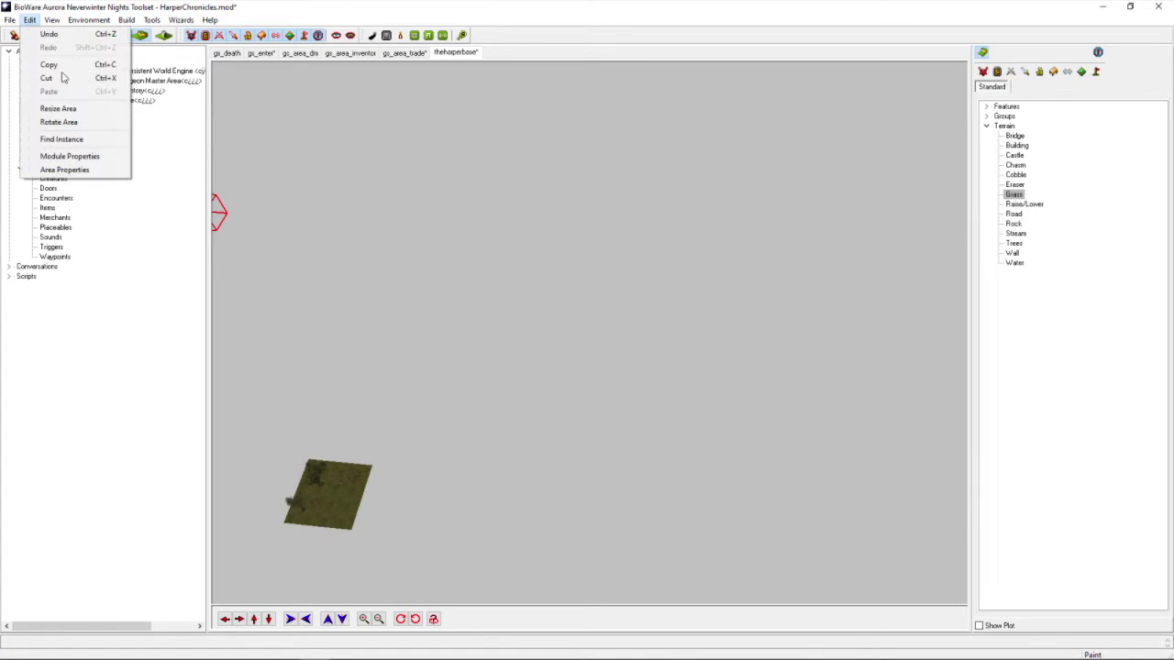
{"action": "left_click", "coordinate": [79, 109]}
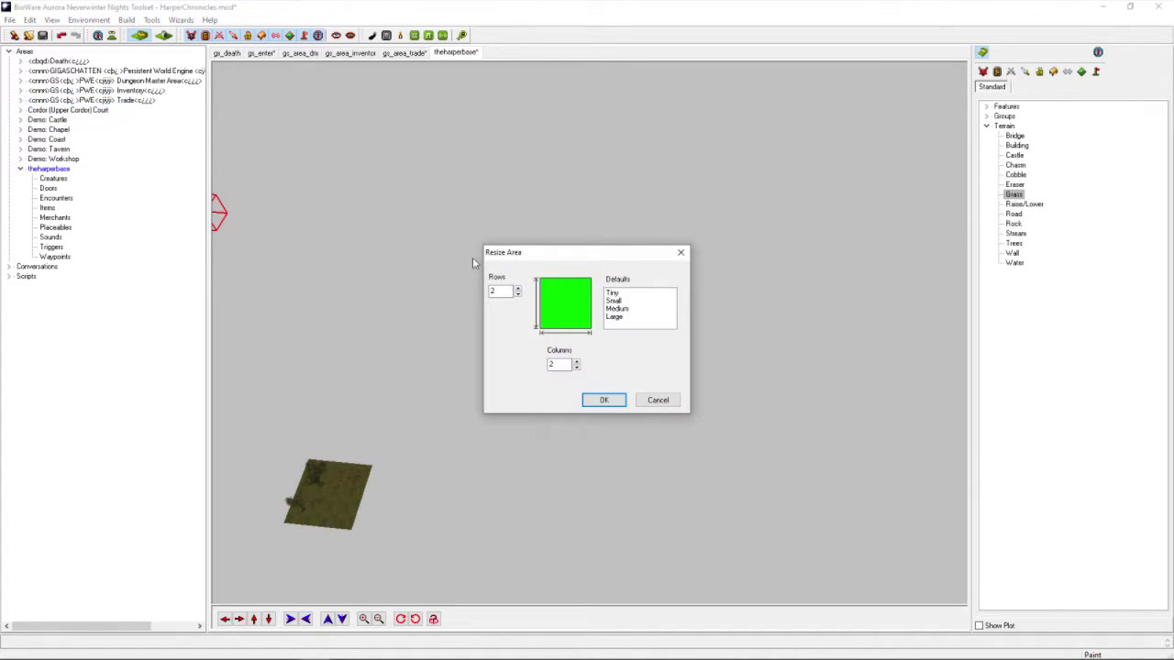
{"action": "left_click", "coordinate": [618, 318]}
{"action": "left_click", "coordinate": [603, 401]}
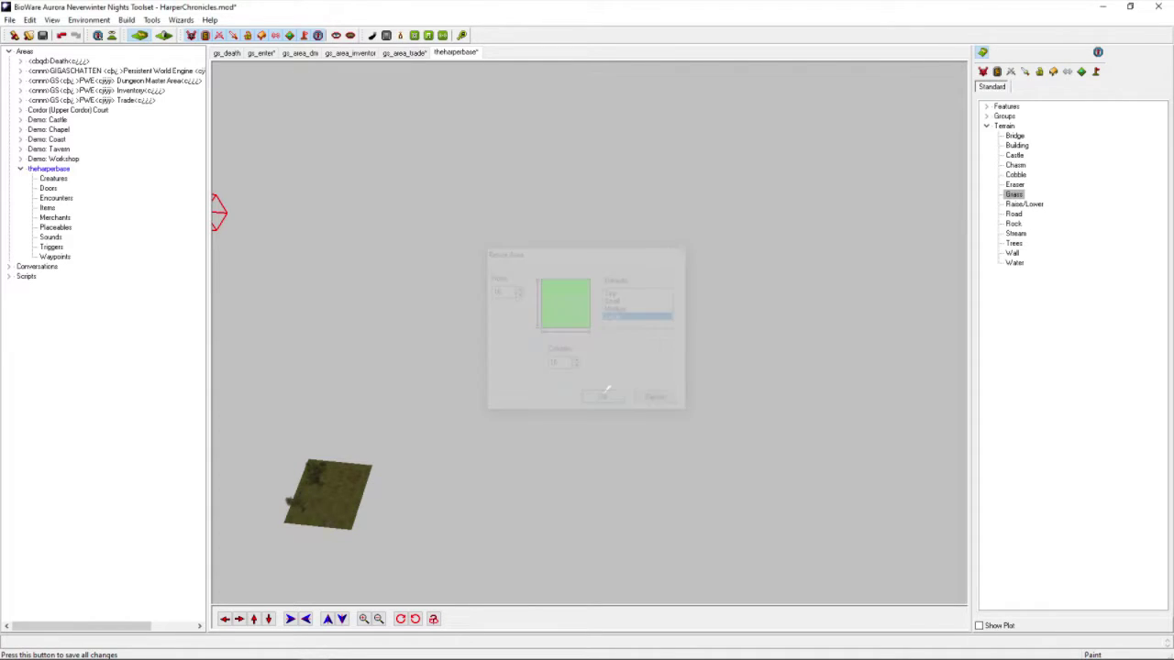
{"action": "scroll", "coordinate": [607, 369], "scroll_direction": "down", "scroll_amount": 5}
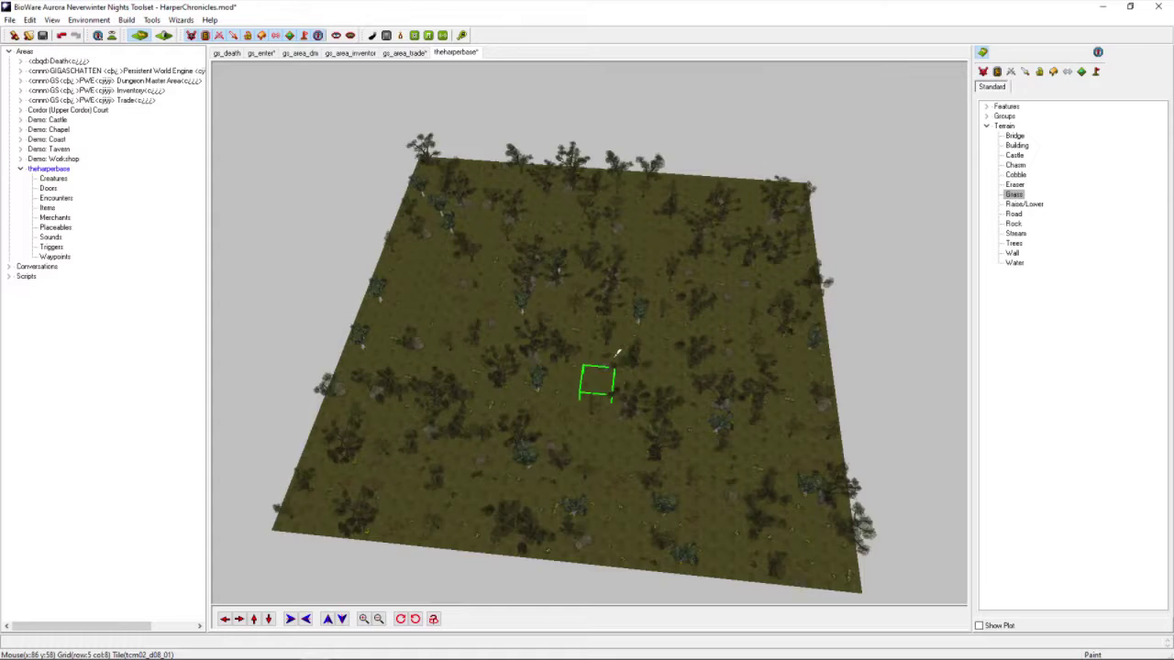
{"action": "scroll", "coordinate": [616, 368], "scroll_direction": "up", "scroll_amount": 5}
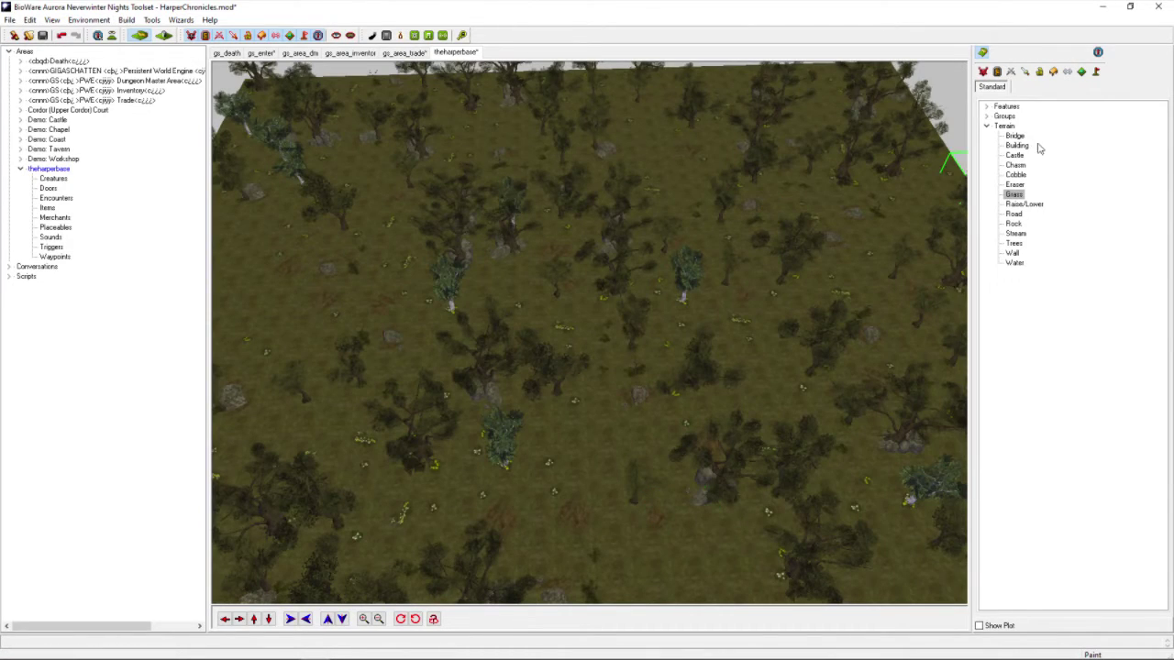
- Expand the tile groups and try the Bridge and Building terrain brushes over the grass
{"action": "left_click", "coordinate": [987, 116]}
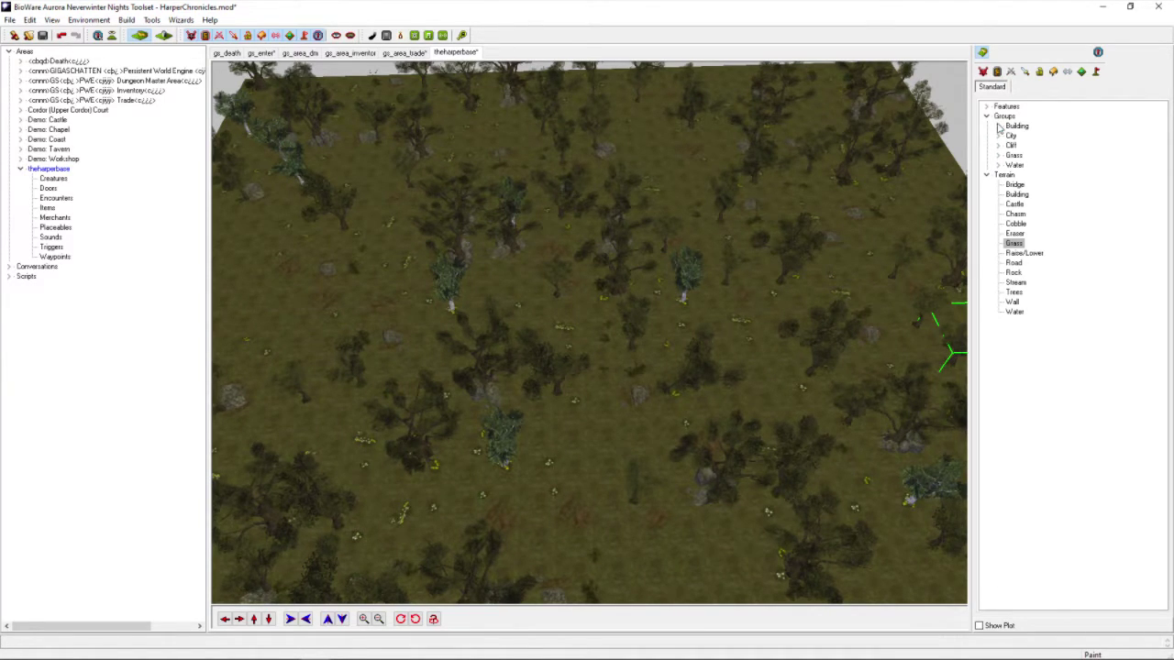
{"action": "left_click", "coordinate": [1014, 186]}
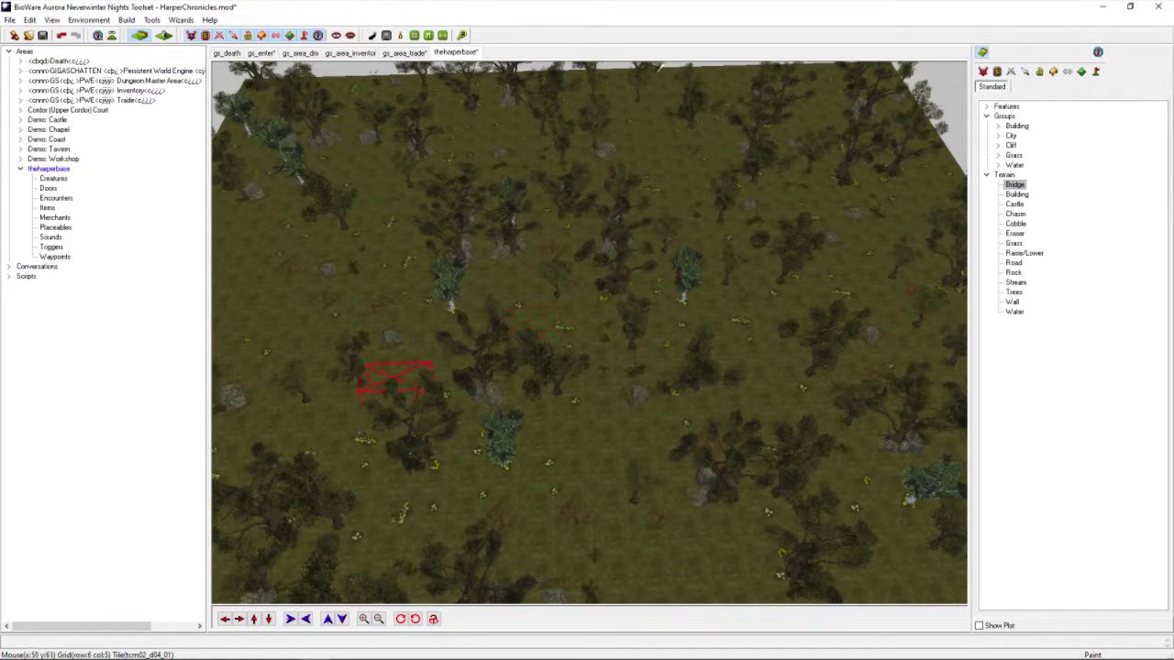
{"action": "scroll", "coordinate": [713, 392], "scroll_direction": "down", "scroll_amount": 5}
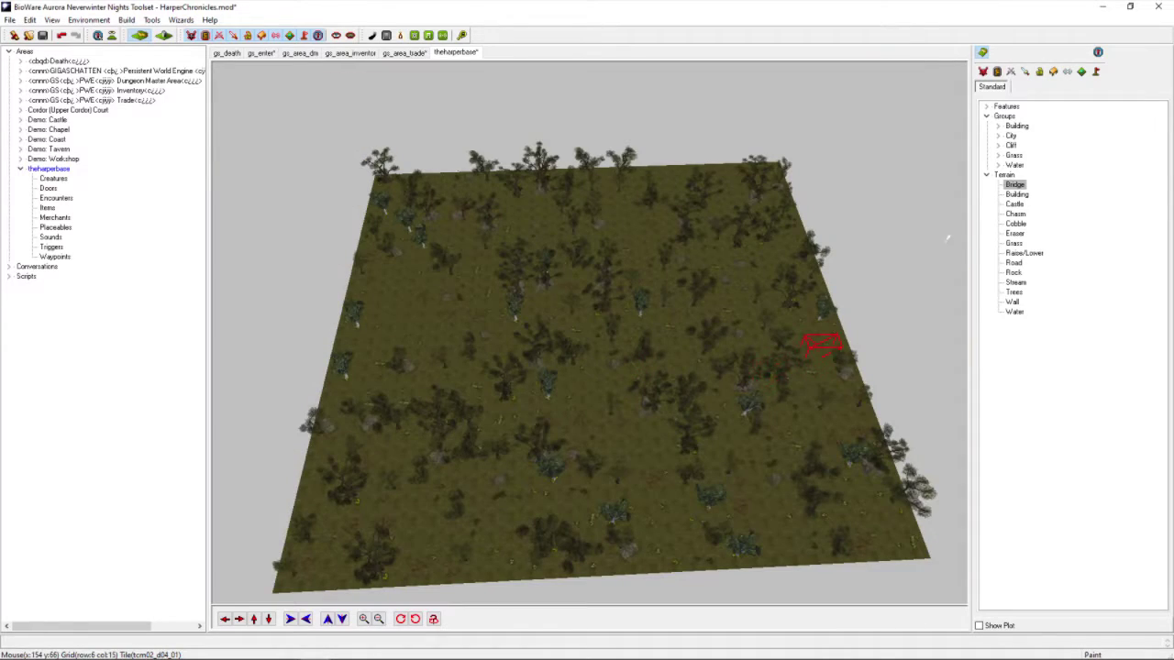
{"action": "left_click", "coordinate": [1016, 194]}
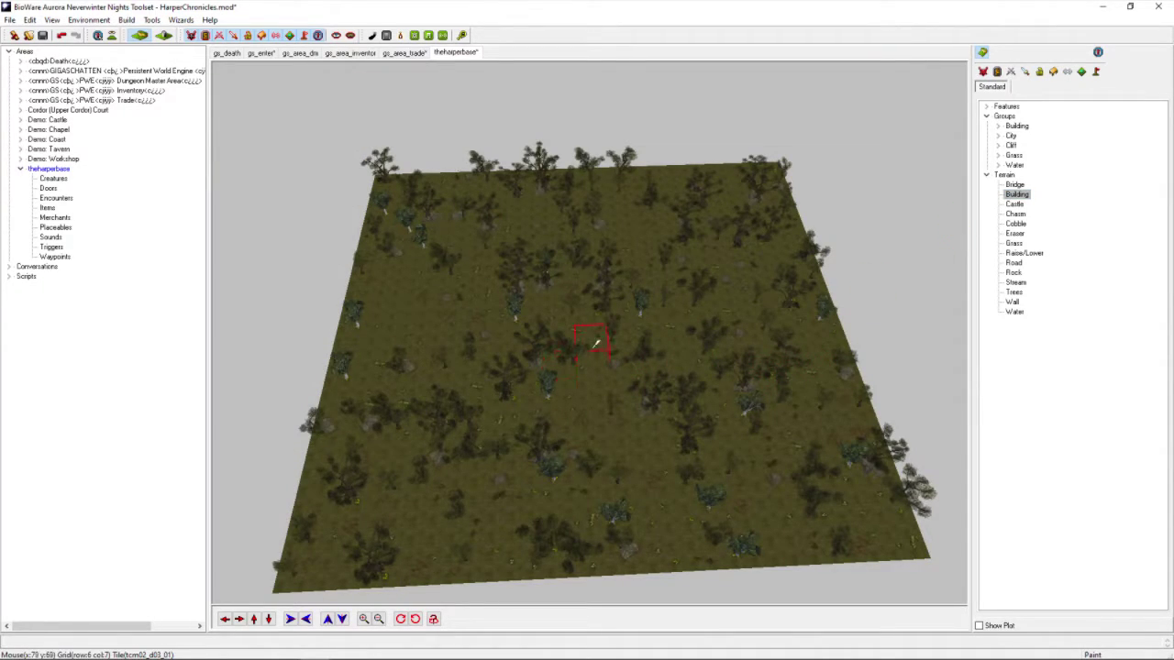
{"action": "scroll", "coordinate": [742, 306], "scroll_direction": "up", "scroll_amount": 5}
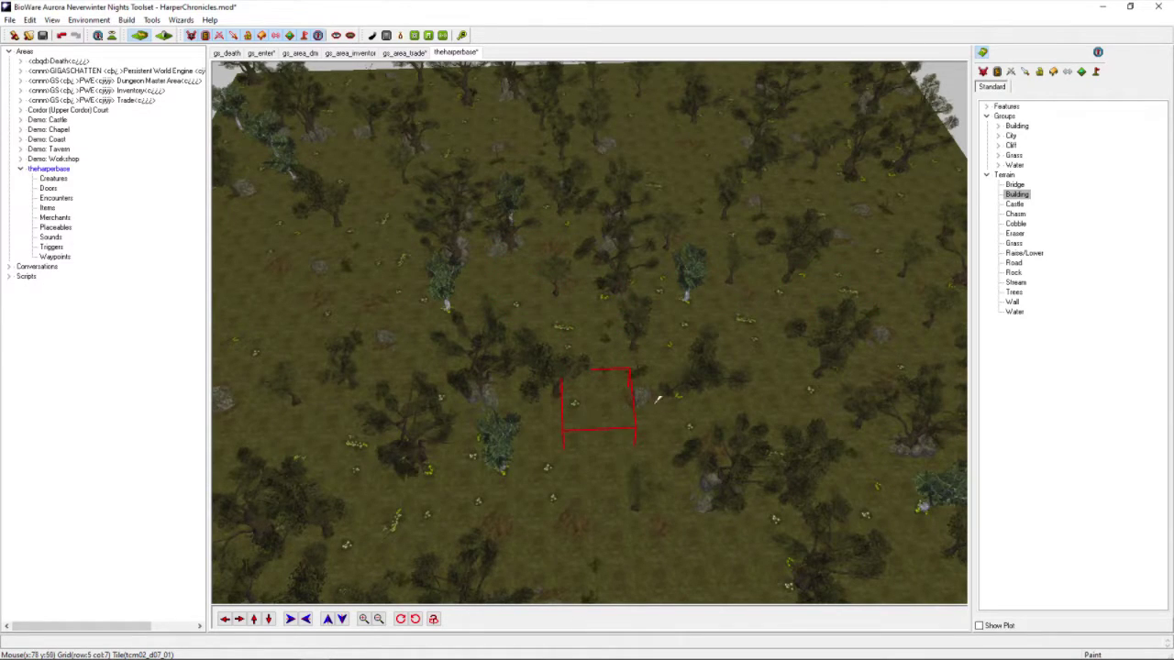
{"action": "left_click", "coordinate": [635, 340]}
{"action": "scroll", "coordinate": [608, 364], "scroll_direction": "up", "scroll_amount": 6}
{"action": "scroll", "coordinate": [524, 422], "scroll_direction": "down", "scroll_amount": 3}
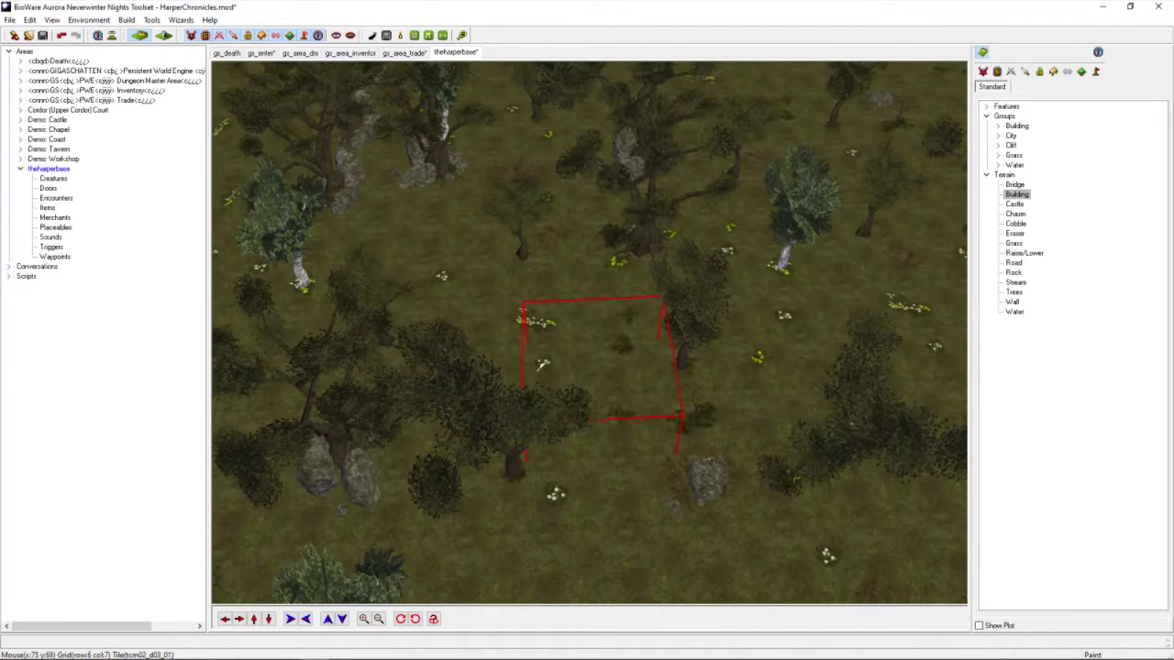
- Try the Castle, Chasm, Eraser, Rock, Stream, Wall and Water terrain brushes over the grass without painting any tiles
{"action": "left_click", "coordinate": [1014, 203]}
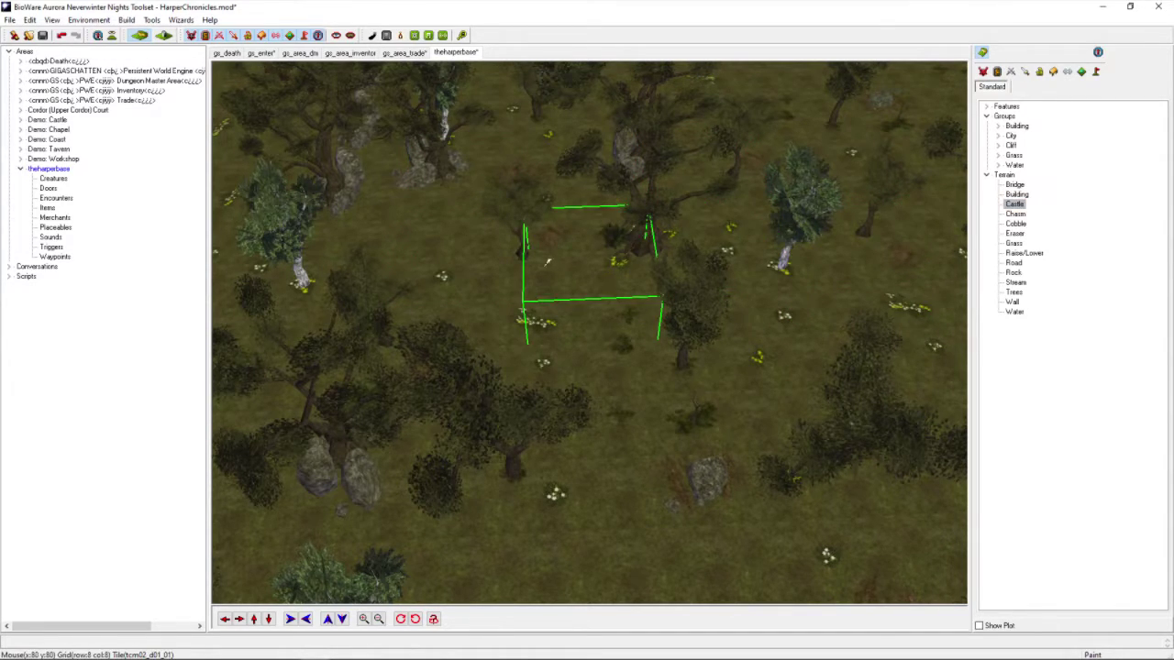
{"action": "left_click", "coordinate": [1015, 214]}
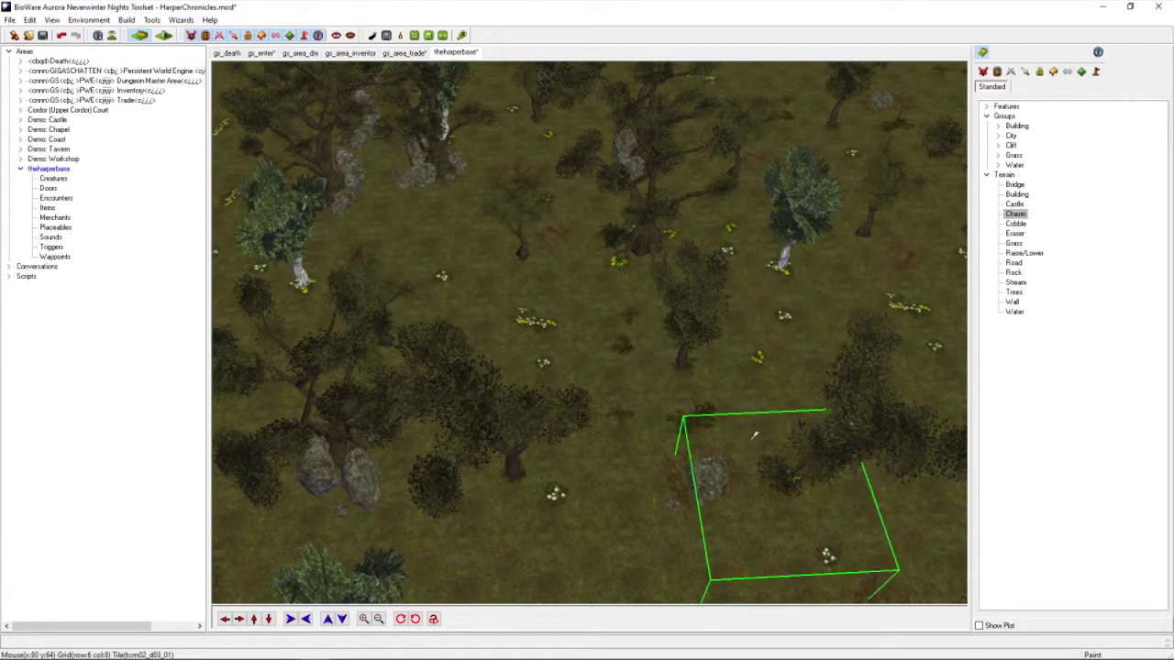
{"action": "left_click", "coordinate": [1015, 234]}
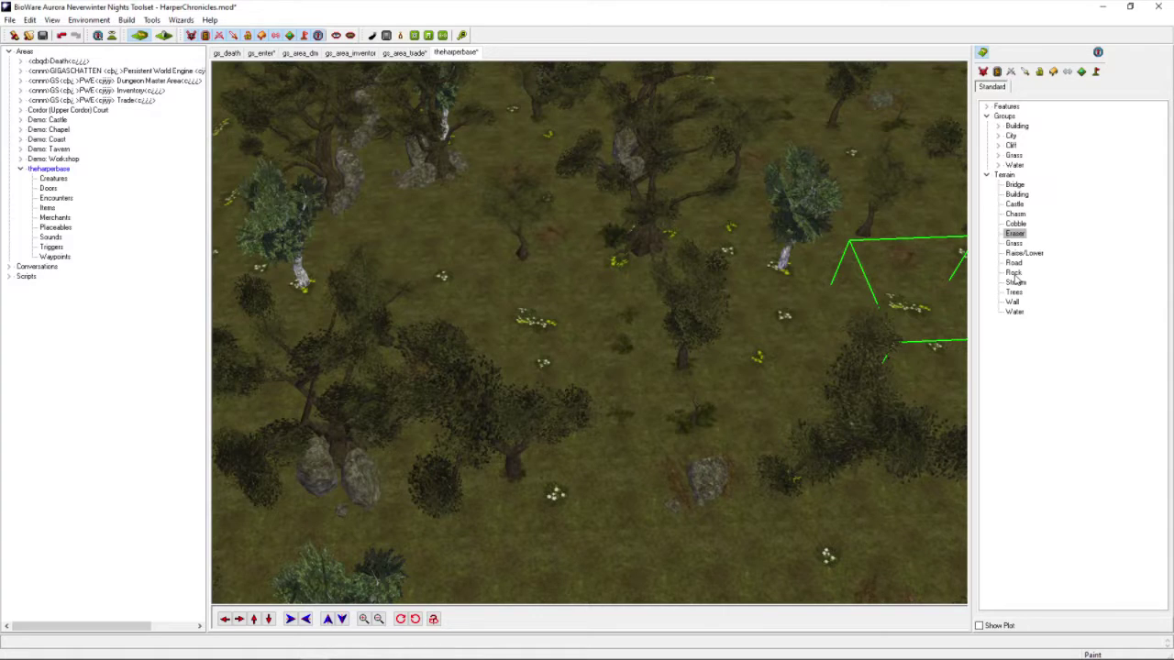
{"action": "left_click", "coordinate": [1013, 273]}
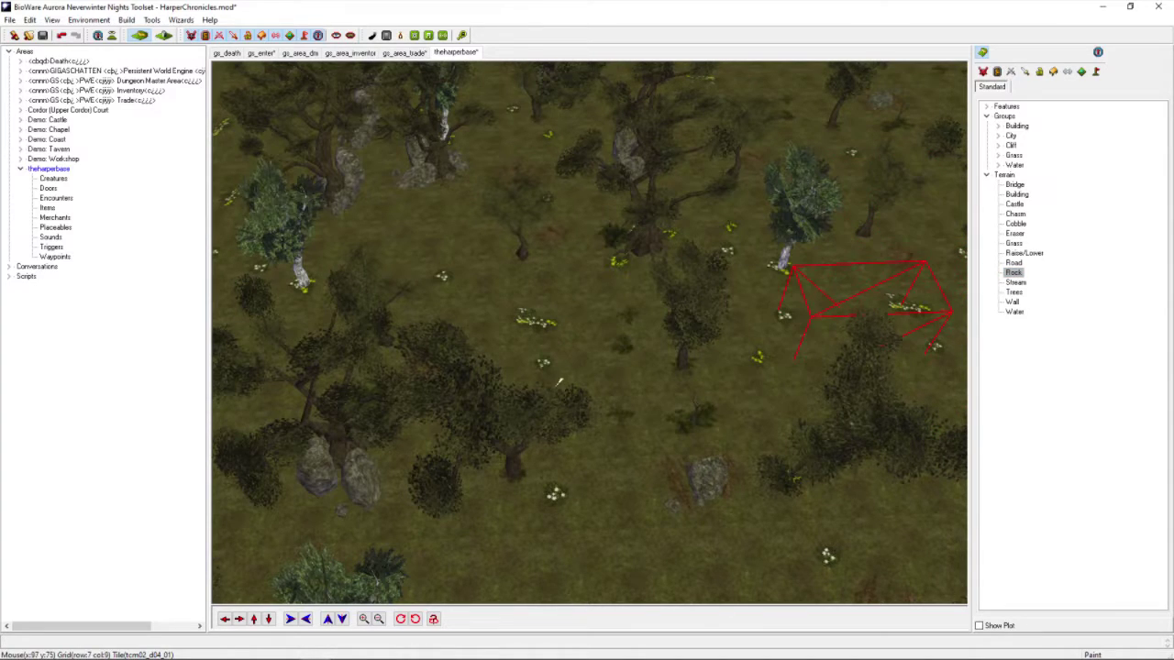
{"action": "scroll", "coordinate": [745, 363], "scroll_direction": "up", "scroll_amount": 1}
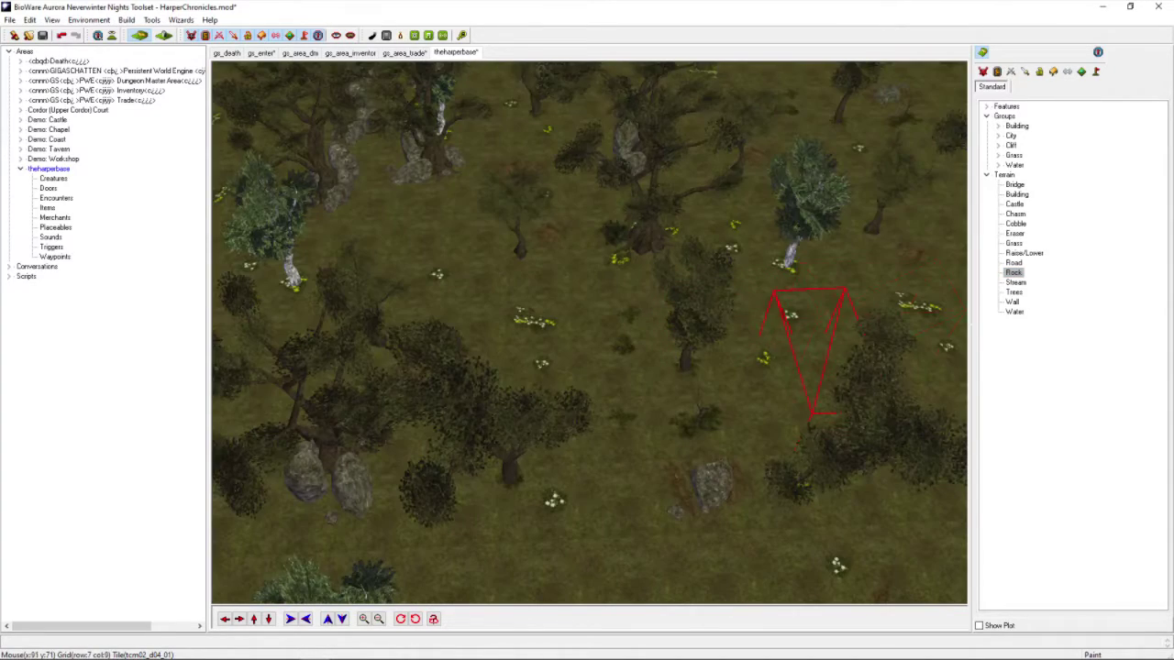
{"action": "left_click", "coordinate": [1018, 283]}
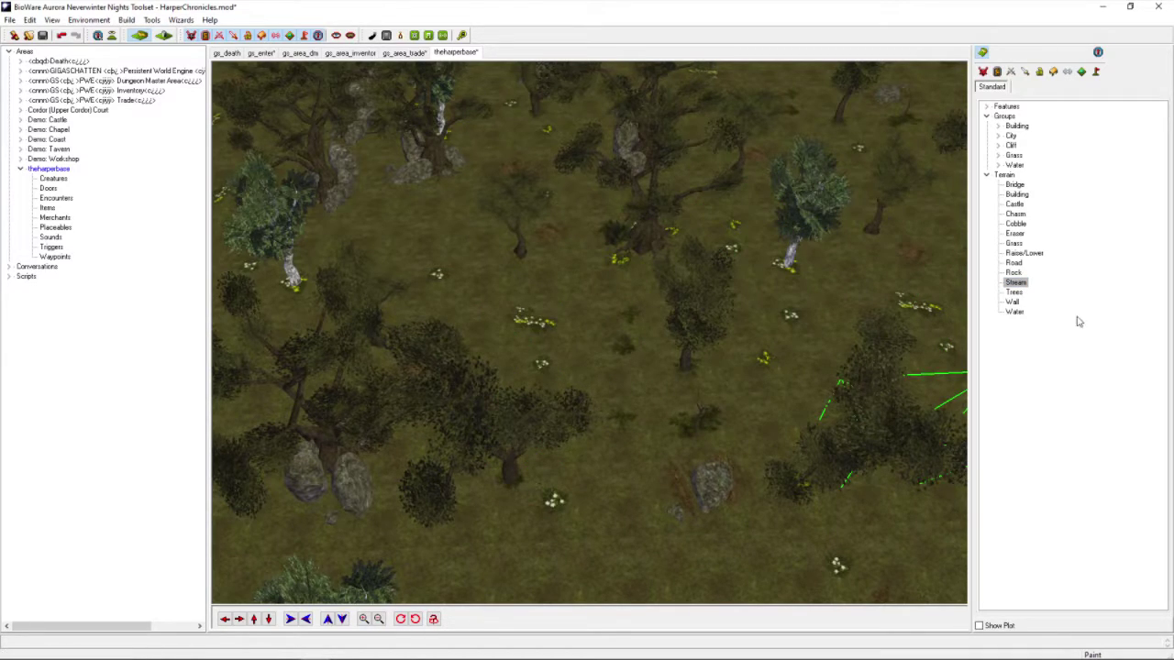
{"action": "left_click", "coordinate": [1013, 301]}
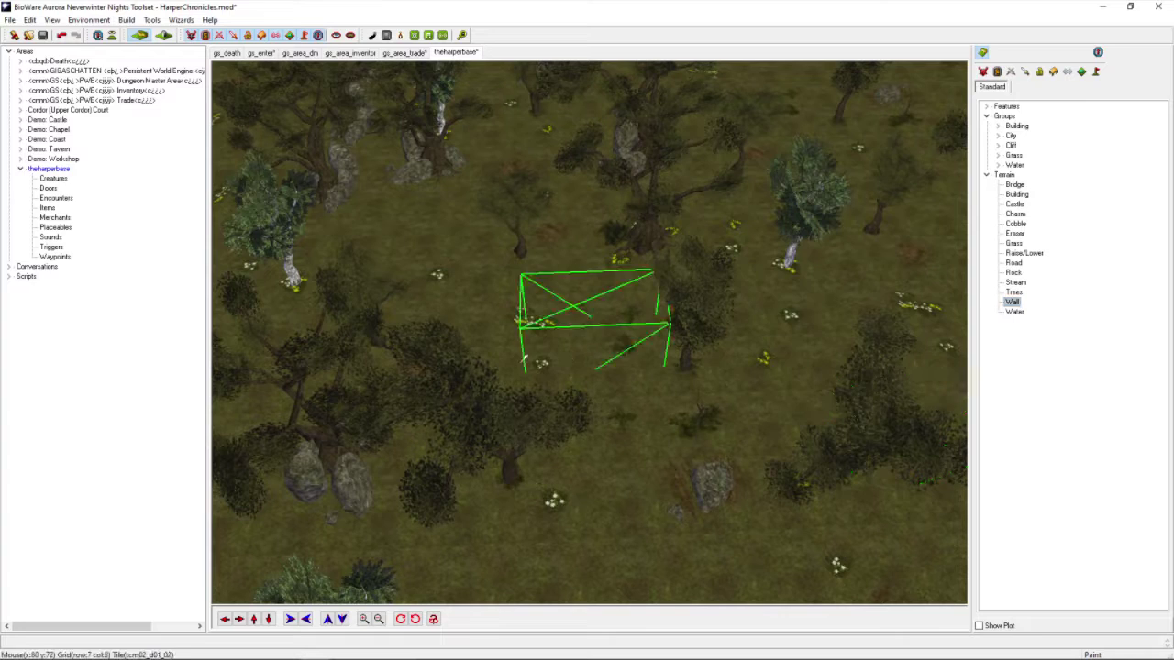
{"action": "left_click", "coordinate": [1012, 312]}
{"action": "scroll", "coordinate": [587, 339], "scroll_direction": "down", "scroll_amount": 3}
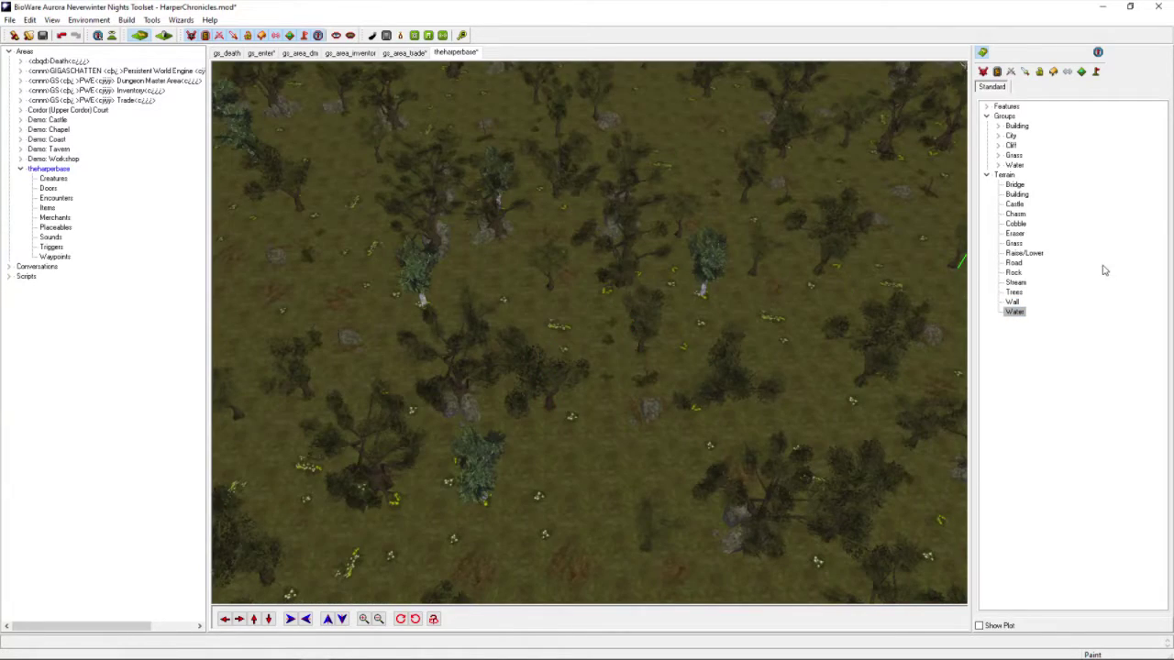
- Use the Raise/Lower terrain brush to raise a spot near the area's middle and lower several neighbouring spots
{"action": "left_click", "coordinate": [1025, 253]}
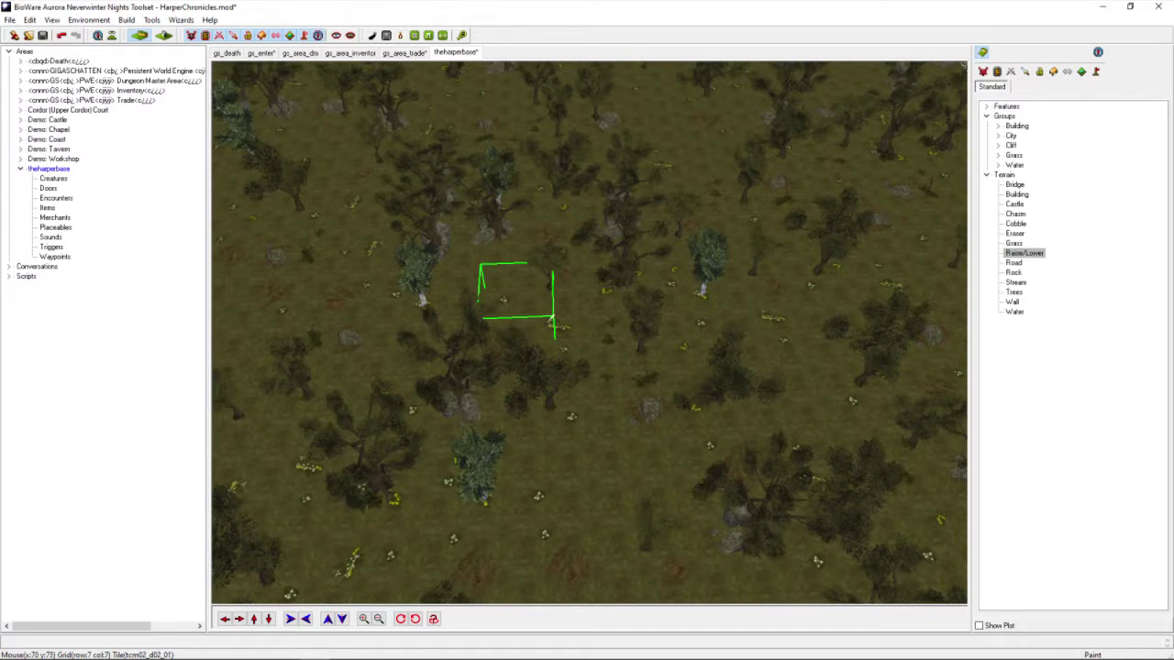
{"action": "left_click", "coordinate": [633, 315]}
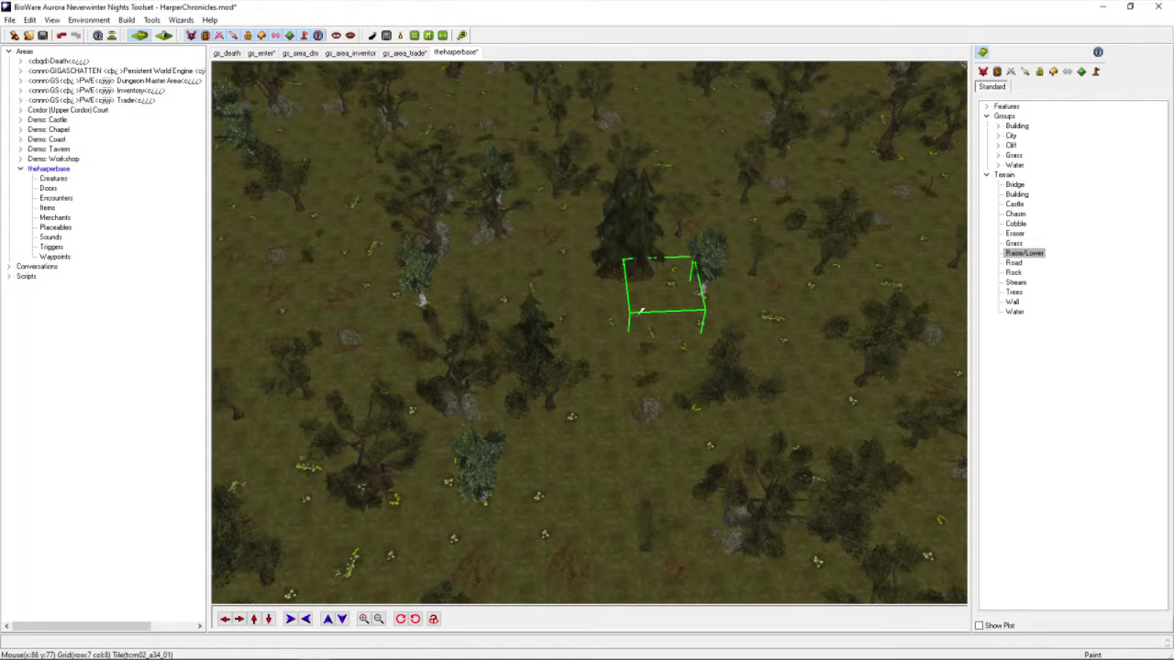
{"action": "scroll", "coordinate": [651, 275], "scroll_direction": "up", "scroll_amount": 3}
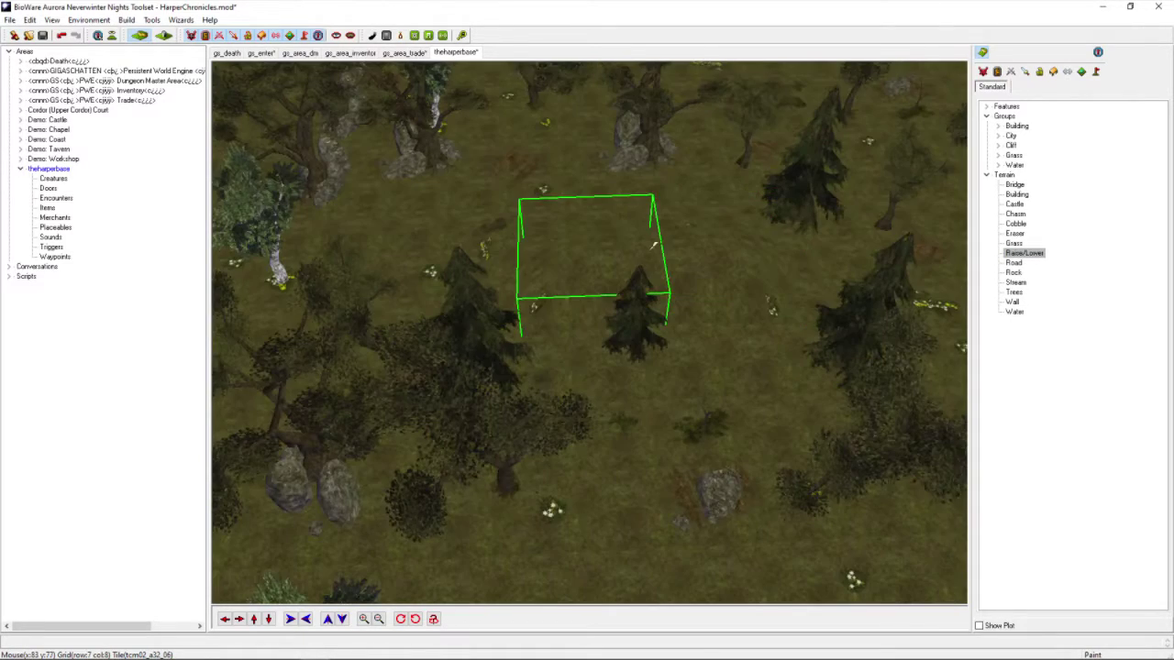
{"action": "right_click", "coordinate": [611, 201]}
{"action": "right_click", "coordinate": [500, 252]}
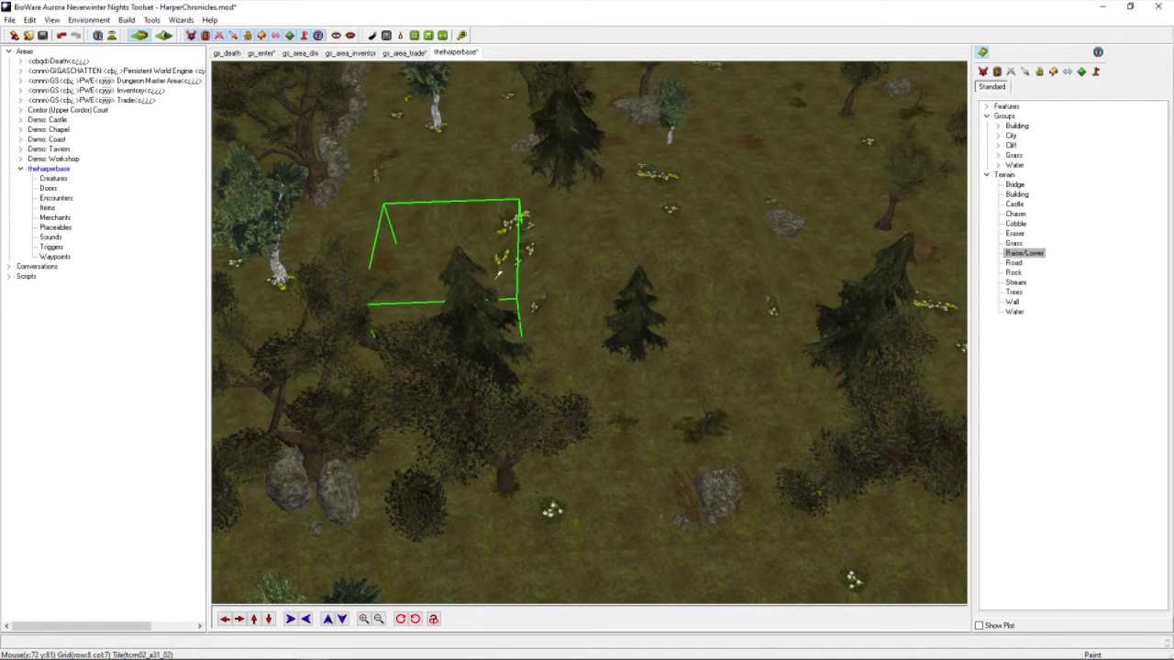
{"action": "right_click", "coordinate": [500, 275]}
{"action": "right_click", "coordinate": [541, 339]}
- Raise and lower more grass with the Raise/Lower brush around rows 7 to 8, columns 8 to 10
{"action": "left_click", "coordinate": [731, 331]}
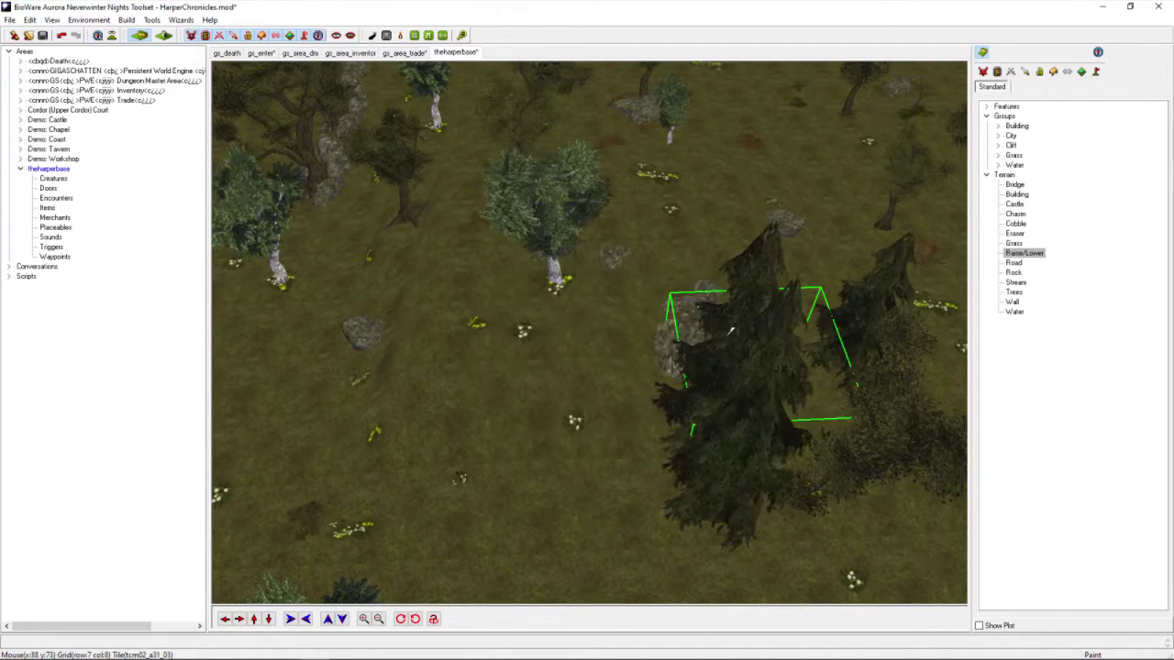
{"action": "right_click", "coordinate": [731, 331]}
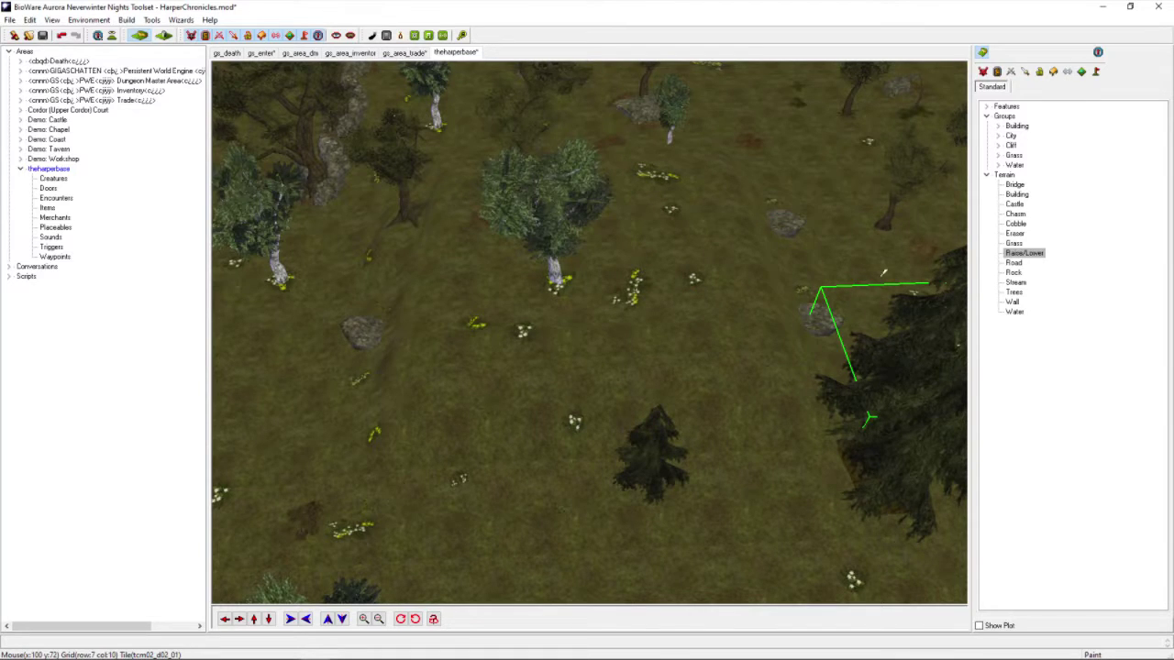
{"action": "right_click", "coordinate": [883, 273]}
{"action": "left_click", "coordinate": [837, 161]}
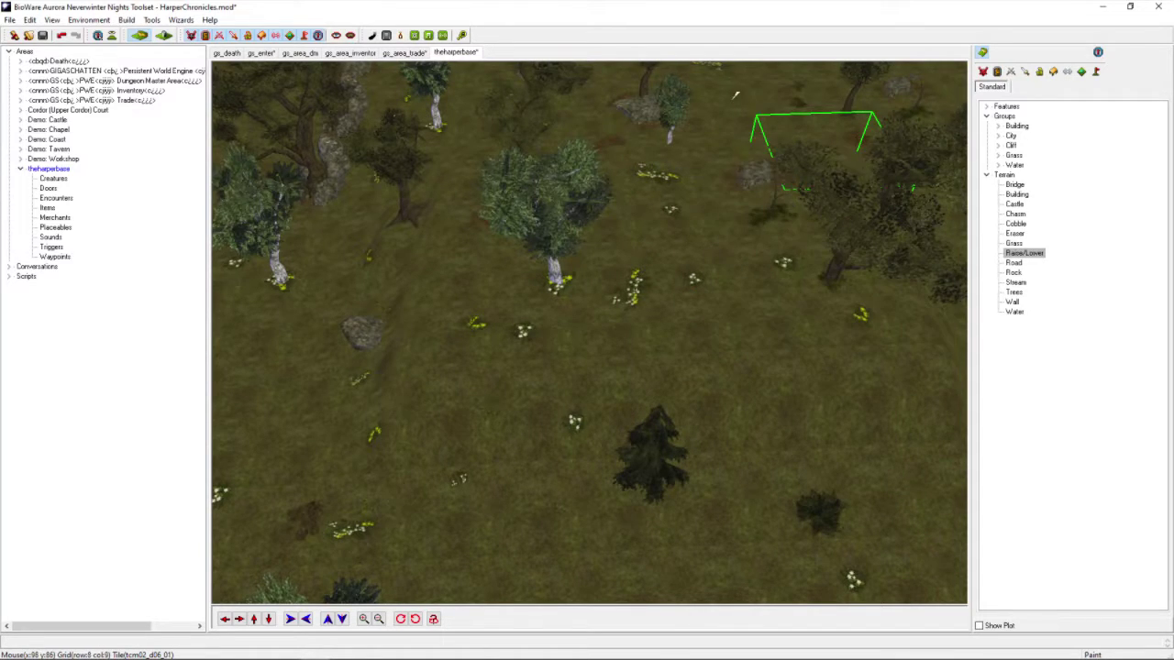